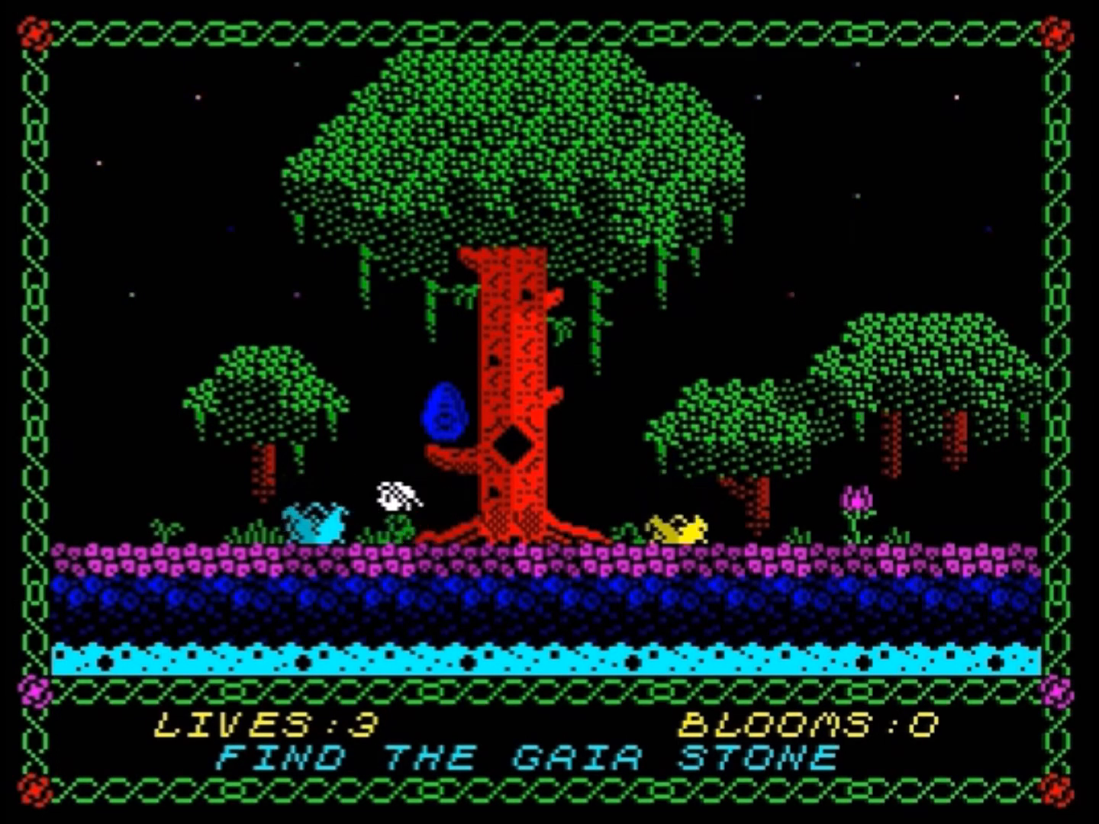
# Step: Play the test game up to the tree to view the moon pool dialogue box, and dismiss it
pyautogui.press('space')
pyautogui.press('Right')
pyautogui.press('space')
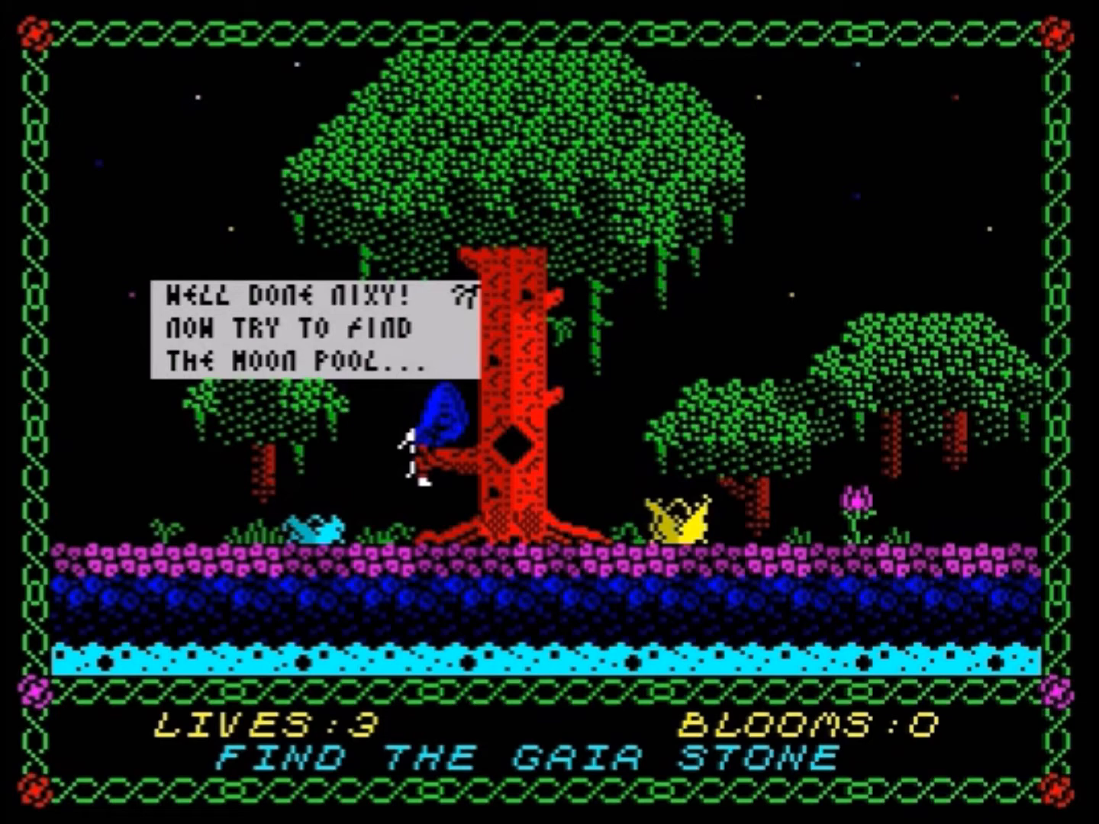
pyautogui.press('Left')
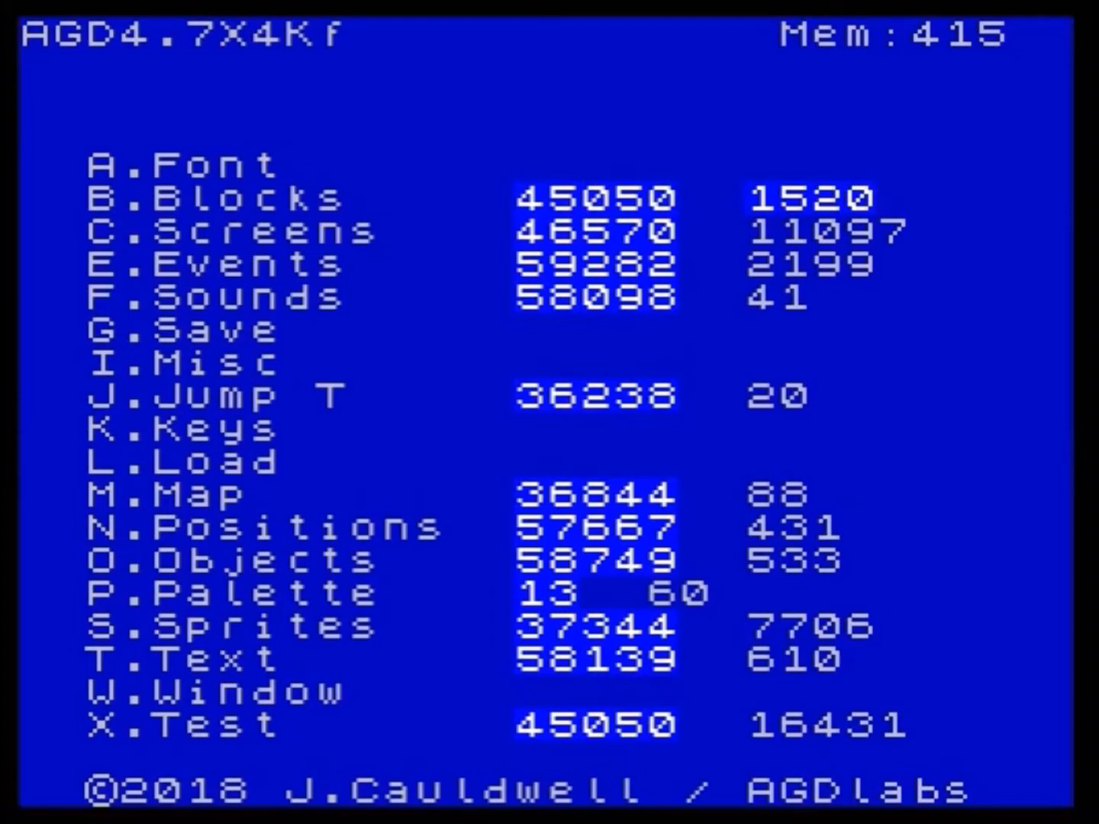
# Step: Examine text message 34 and the event code that displays it with DBOX 34, and return to the main menu
pyautogui.press('t')
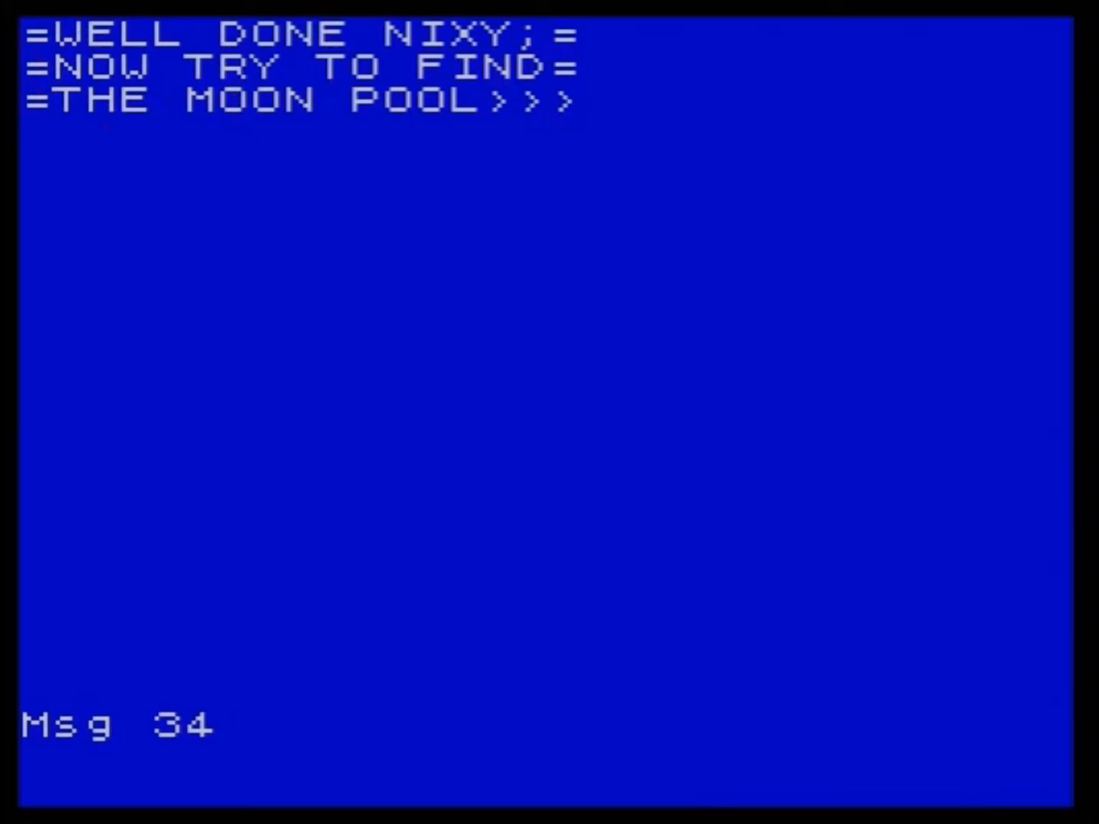
pyautogui.press('x')
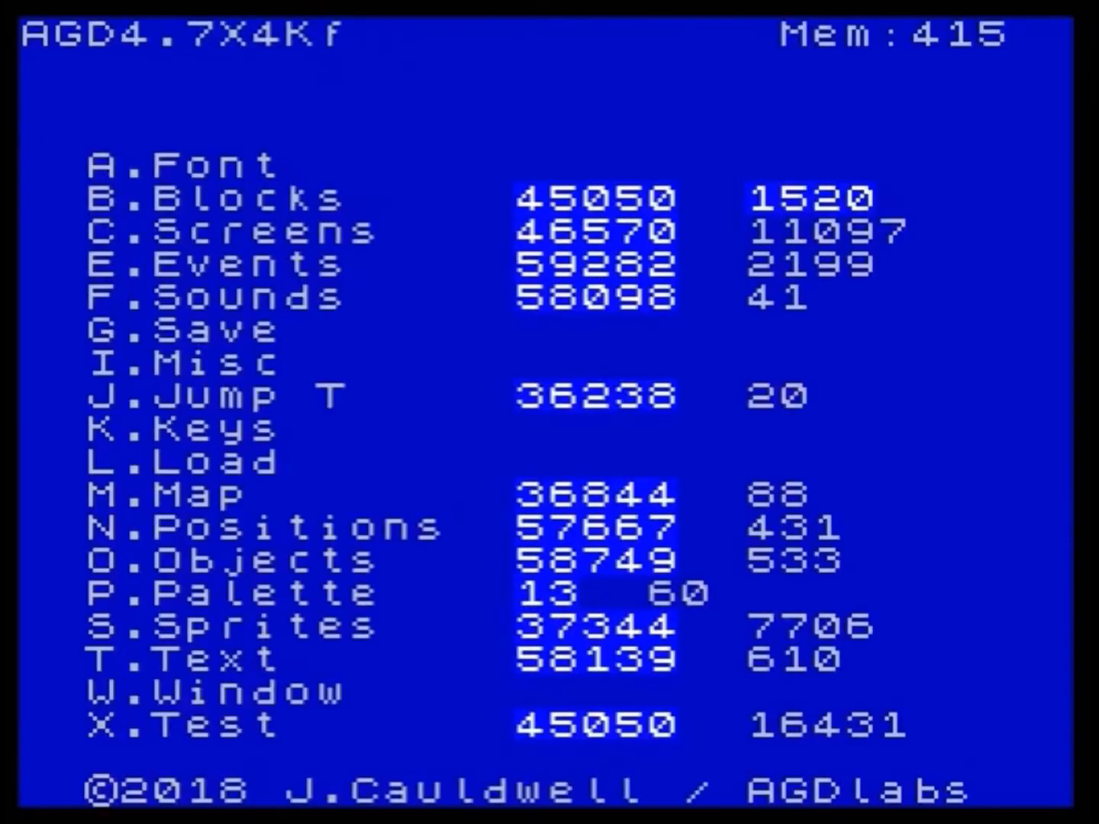
pyautogui.press('e')
pyautogui.press('Down')
pyautogui.press('Down')
pyautogui.press('Return')
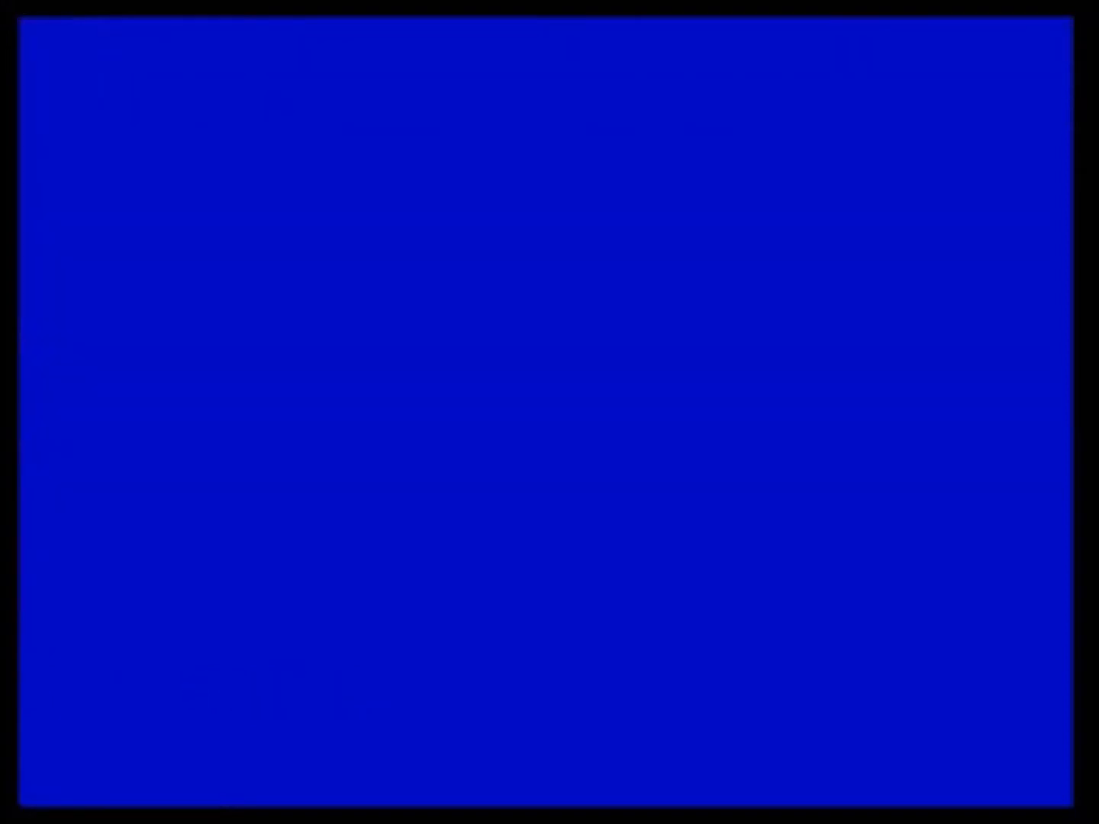
pyautogui.press('Down')
pyautogui.press('Down')
pyautogui.press('Down')
pyautogui.press('Down')
pyautogui.press('Down')
pyautogui.press('Down')
pyautogui.press('Down')
pyautogui.press('Down')
pyautogui.press('Down')
pyautogui.press('Down')
pyautogui.press('Down')
pyautogui.press('Down')
pyautogui.press('Down')
pyautogui.press('Down')
pyautogui.press('Down')
pyautogui.press('Down')
pyautogui.press('Down')
pyautogui.press('Down')
pyautogui.press('Down')
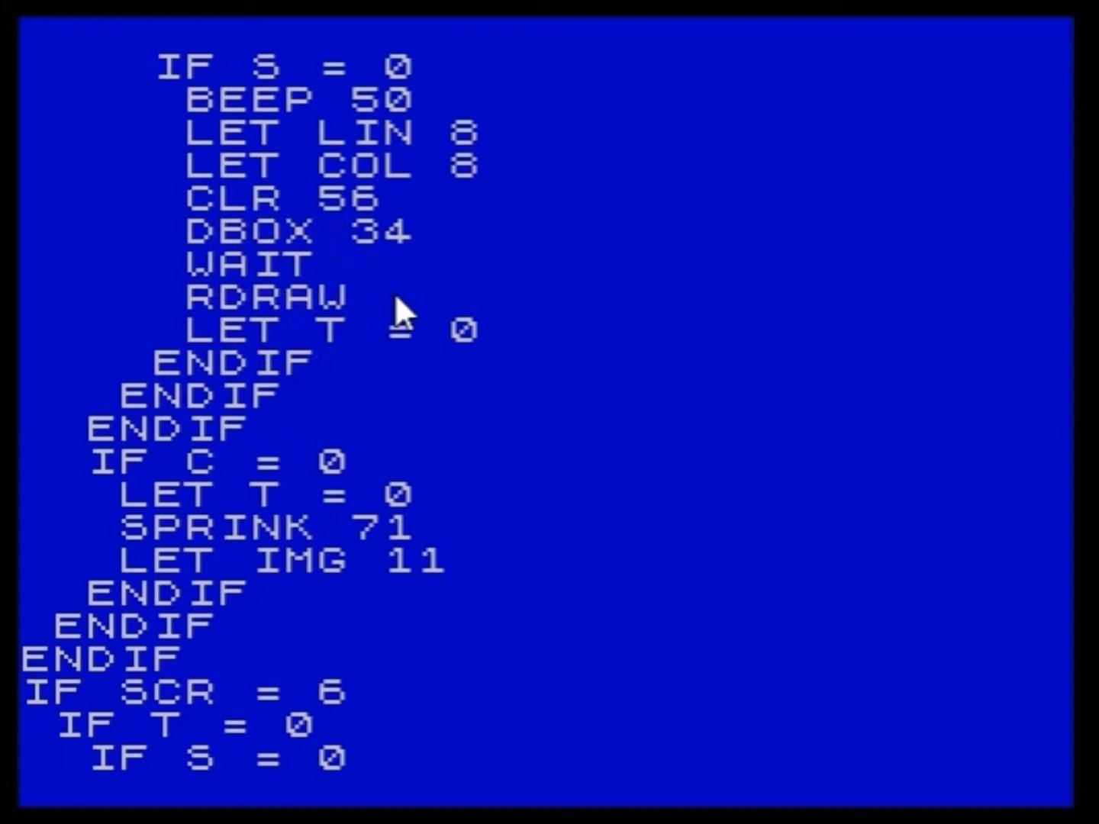
pyautogui.press('Escape')
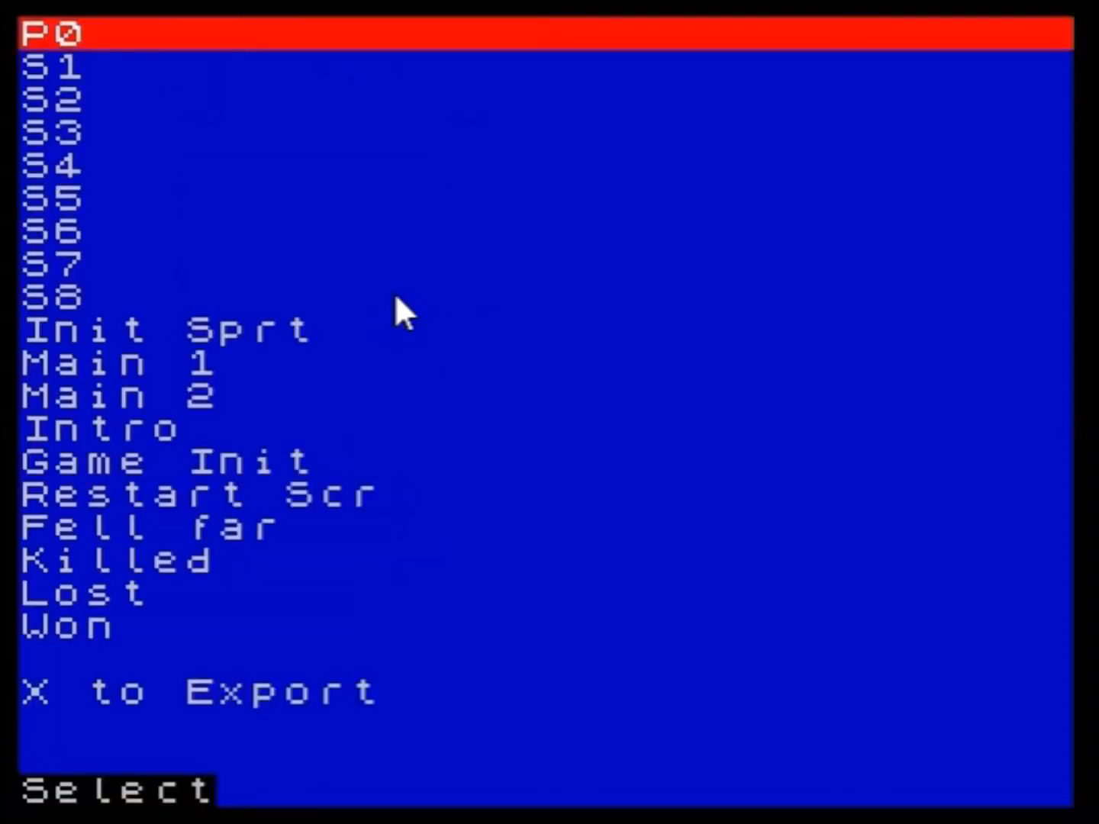
pyautogui.press('Escape')
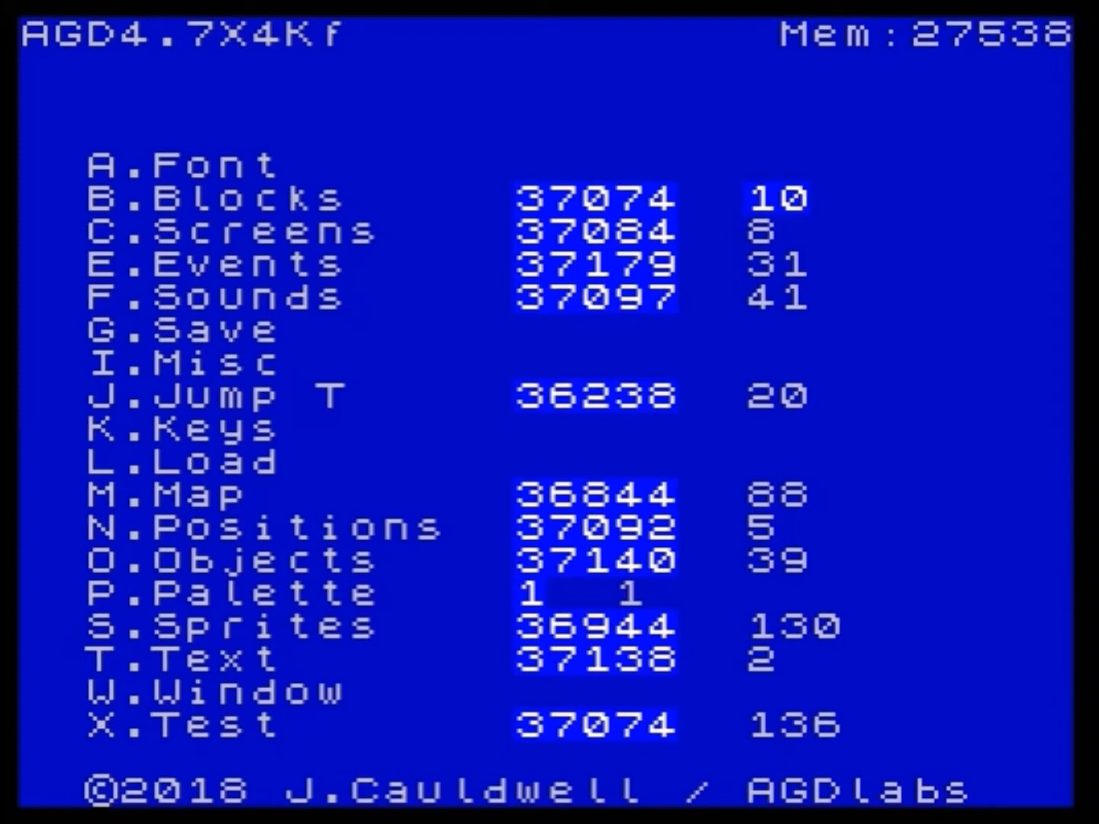
# Step: Enable Edit Ptrs in the miscellaneous settings and shift the sprite data's start address to 37256
pyautogui.press('i')
pyautogui.press('z')
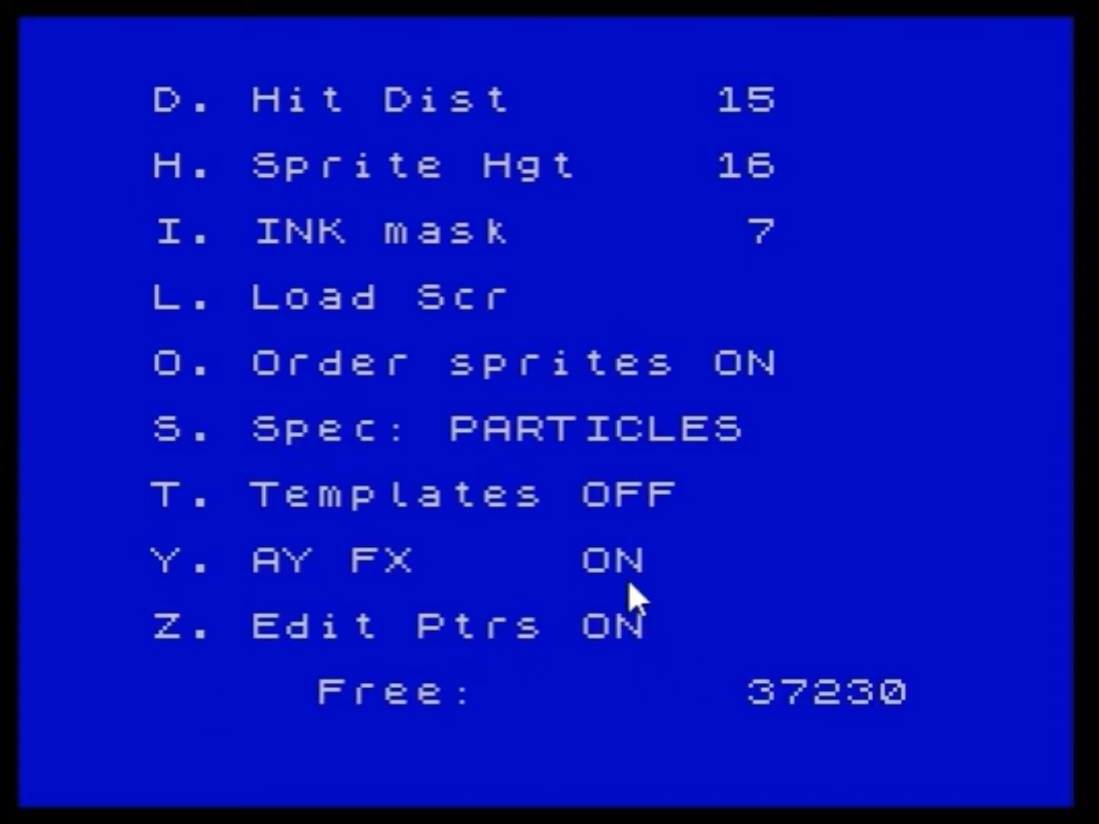
pyautogui.press('Return')
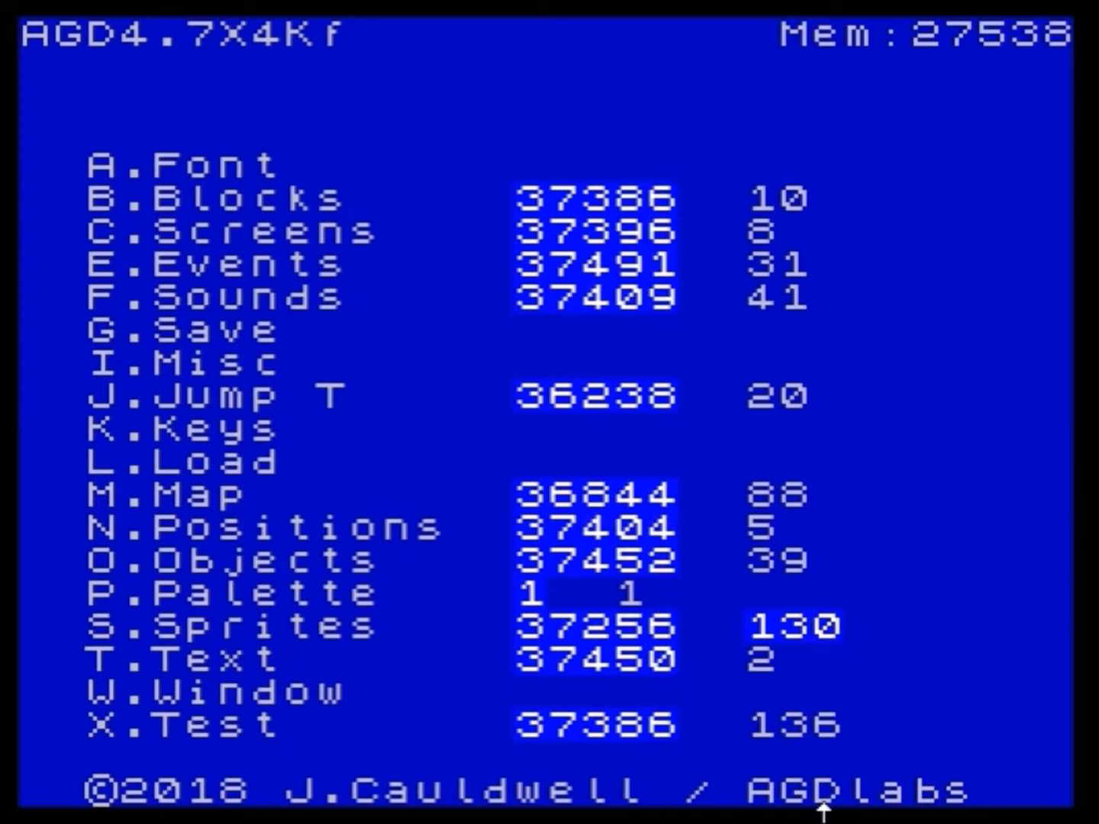
# Step: Visit the font editor to refresh the free memory figure, and disable Edit Ptrs in the miscellaneous settings
pyautogui.press('a')
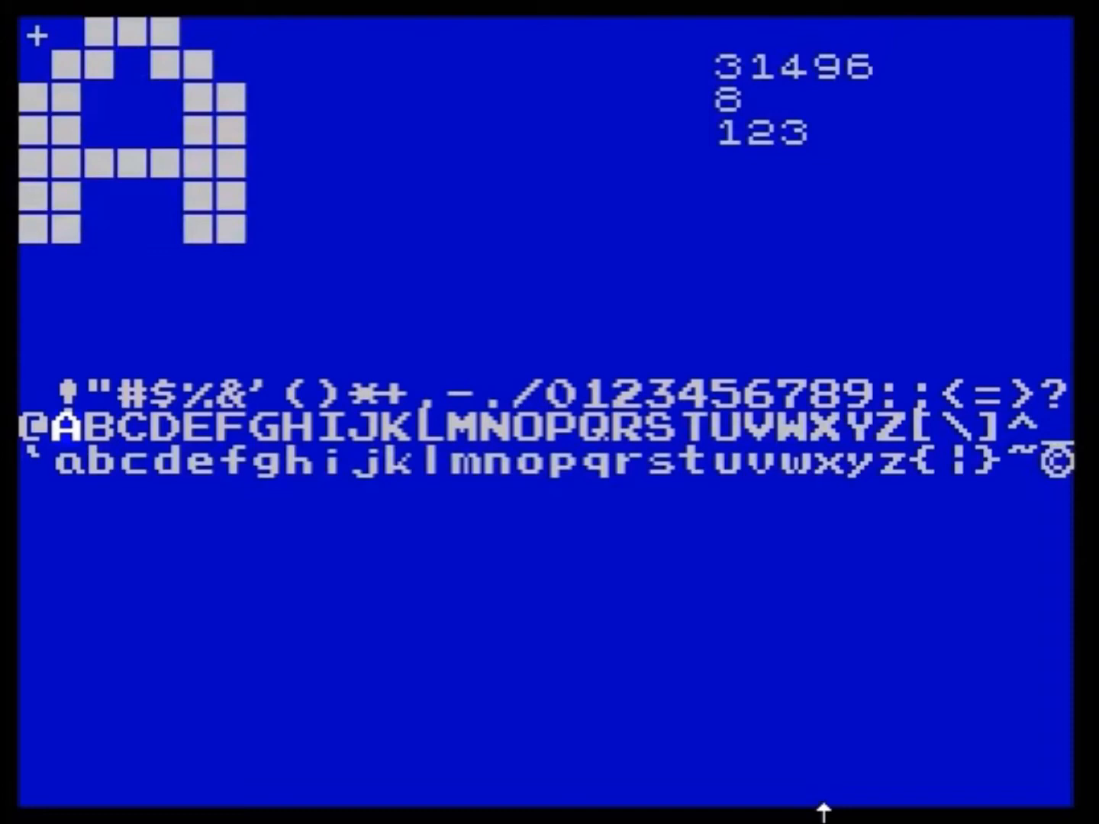
pyautogui.press('x')
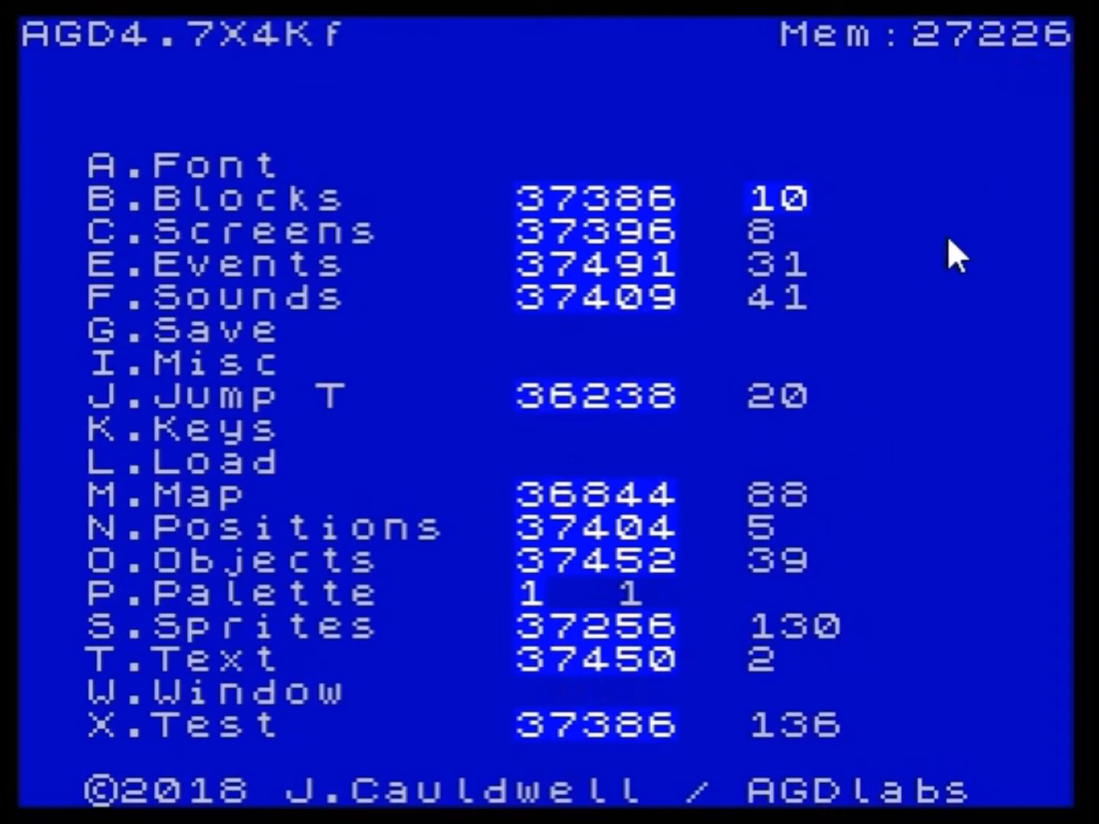
pyautogui.press('i')
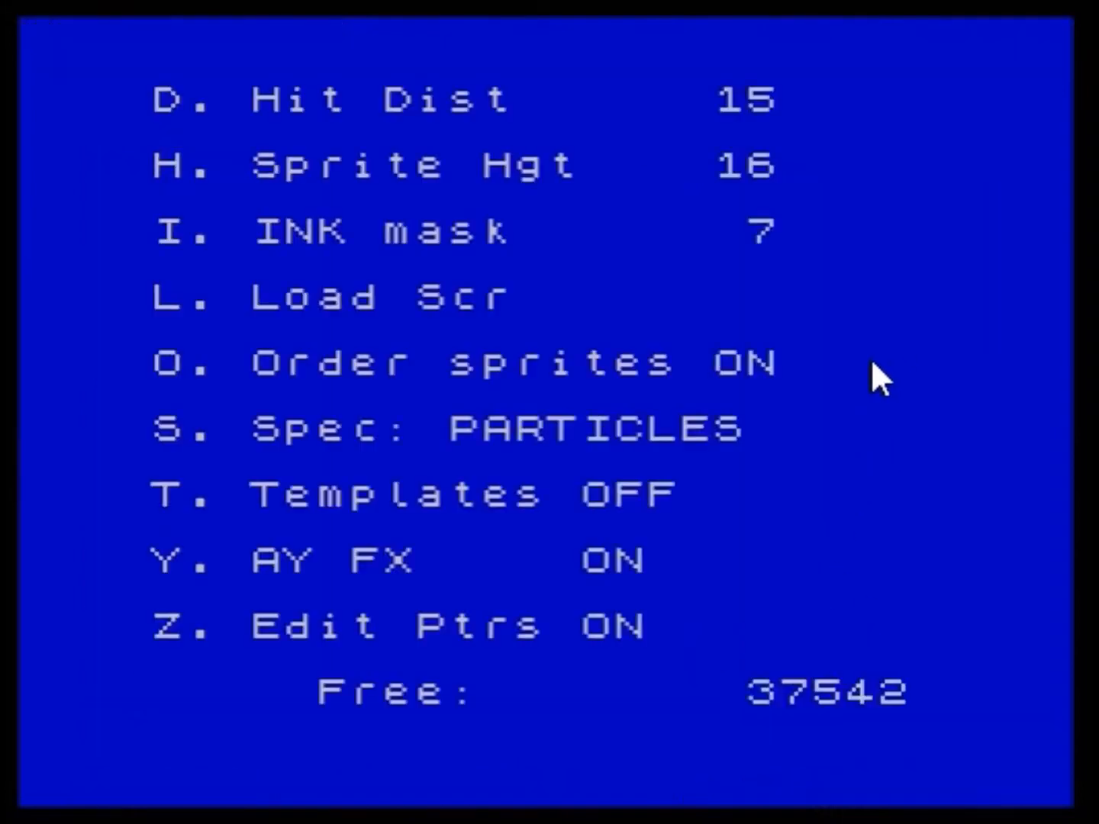
pyautogui.press('z')
pyautogui.press('space')
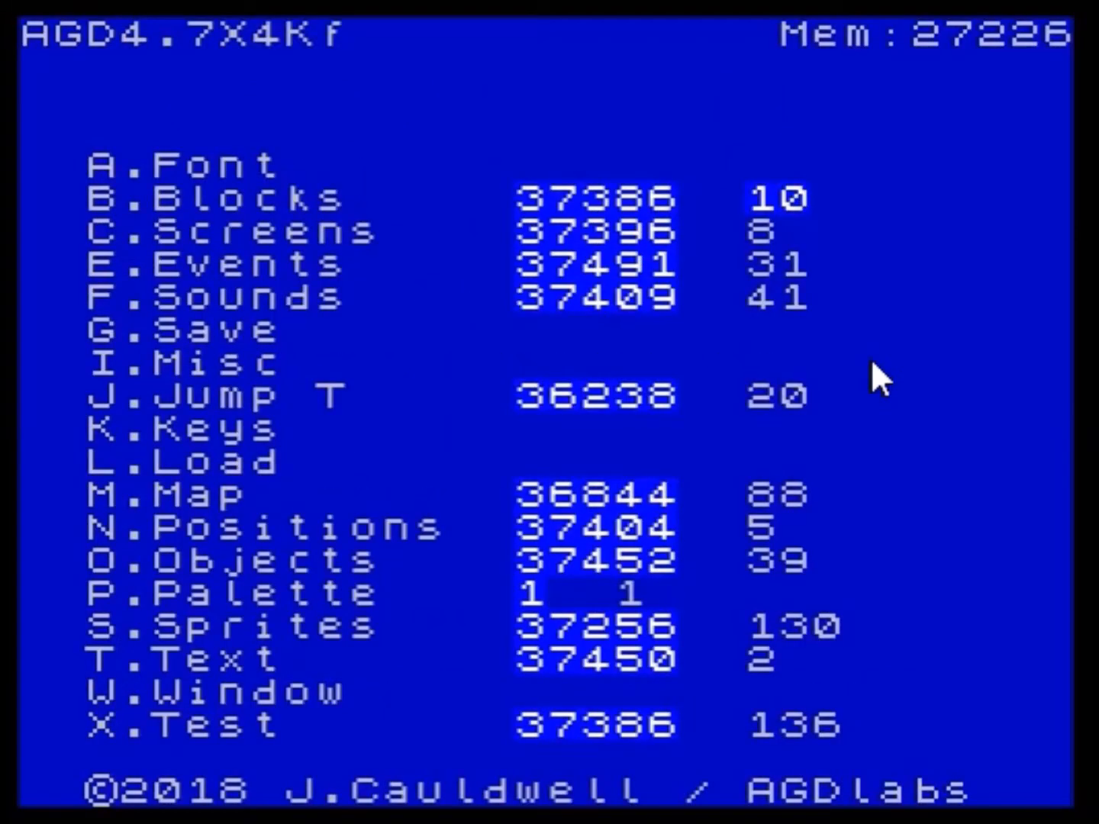
# Step: Load the binary file 36944_dbox.bin into memory at start address 36944, keeping the length of 310
pyautogui.click(15, 0)
pyautogui.click(101, 286)
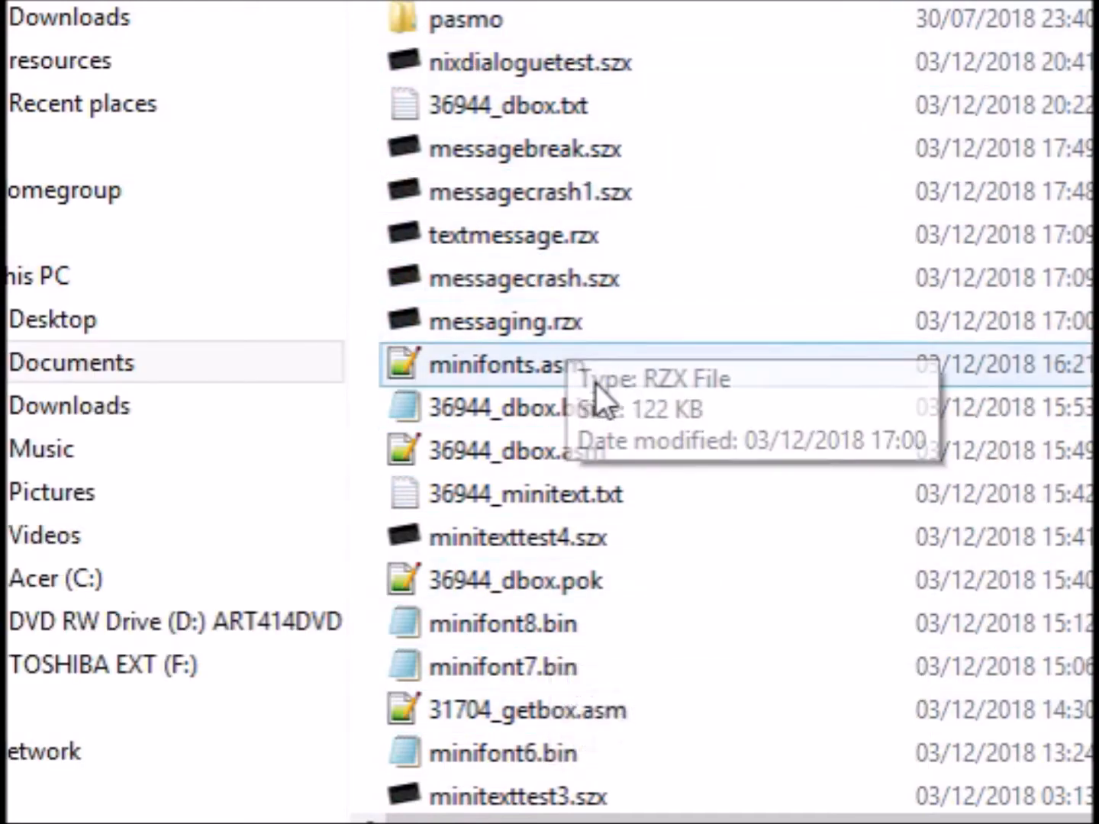
pyautogui.click(511, 409)
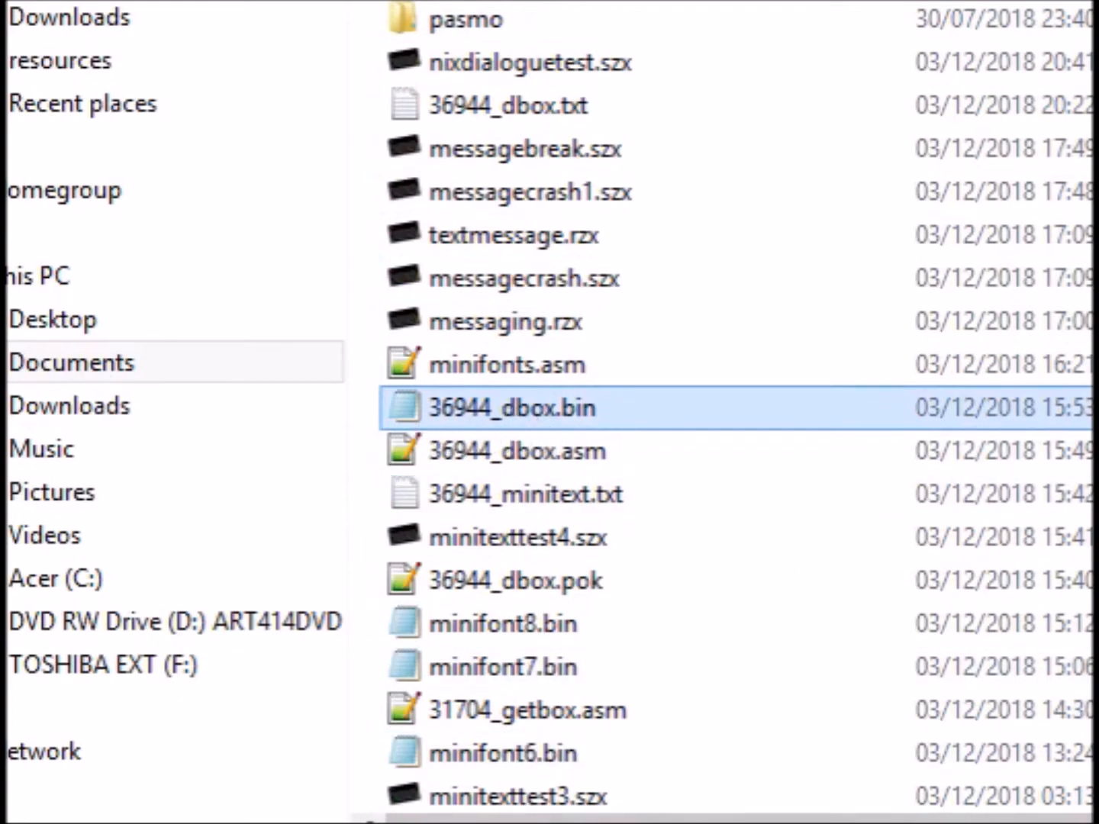
pyautogui.press('Return')
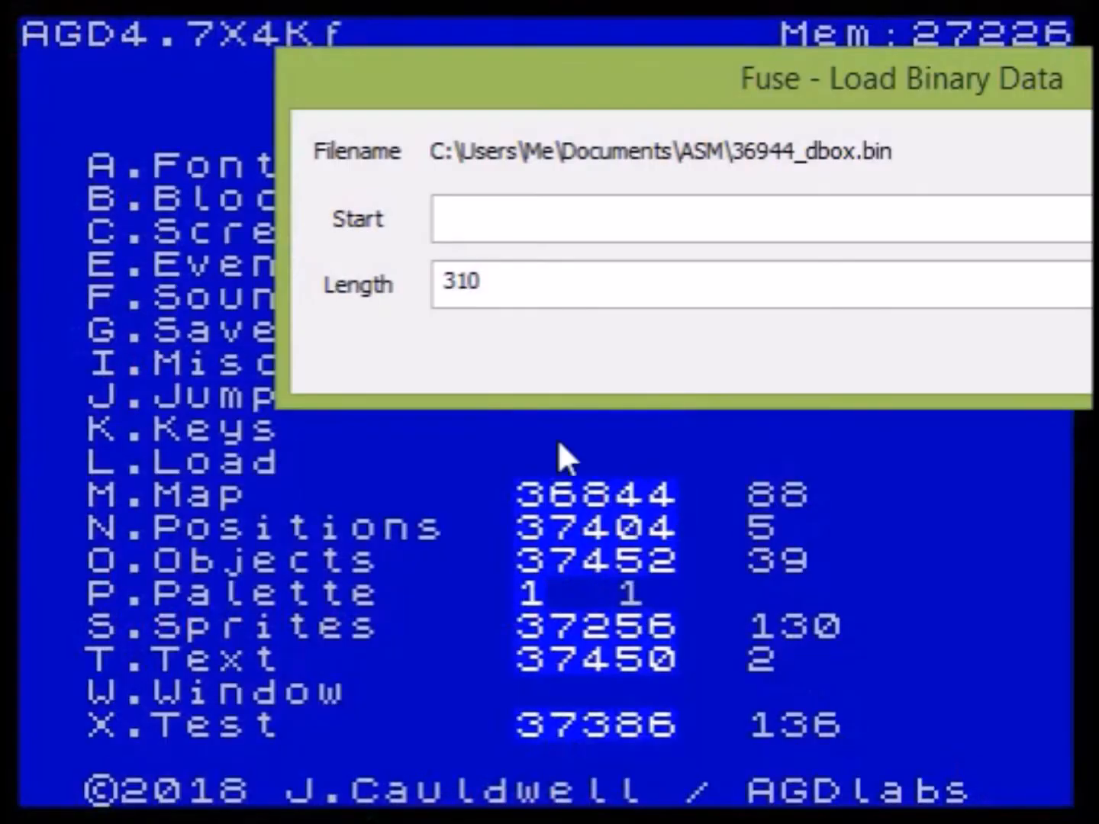
pyautogui.click(492, 222)
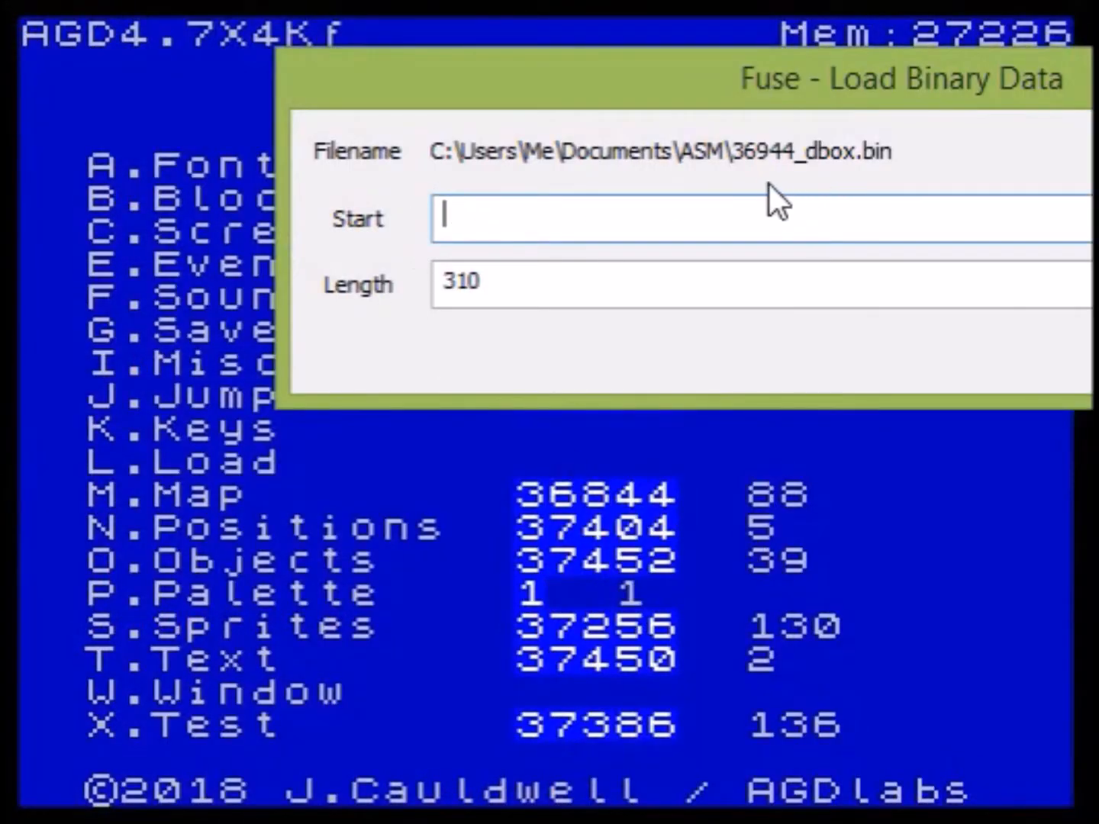
pyautogui.write('36944')
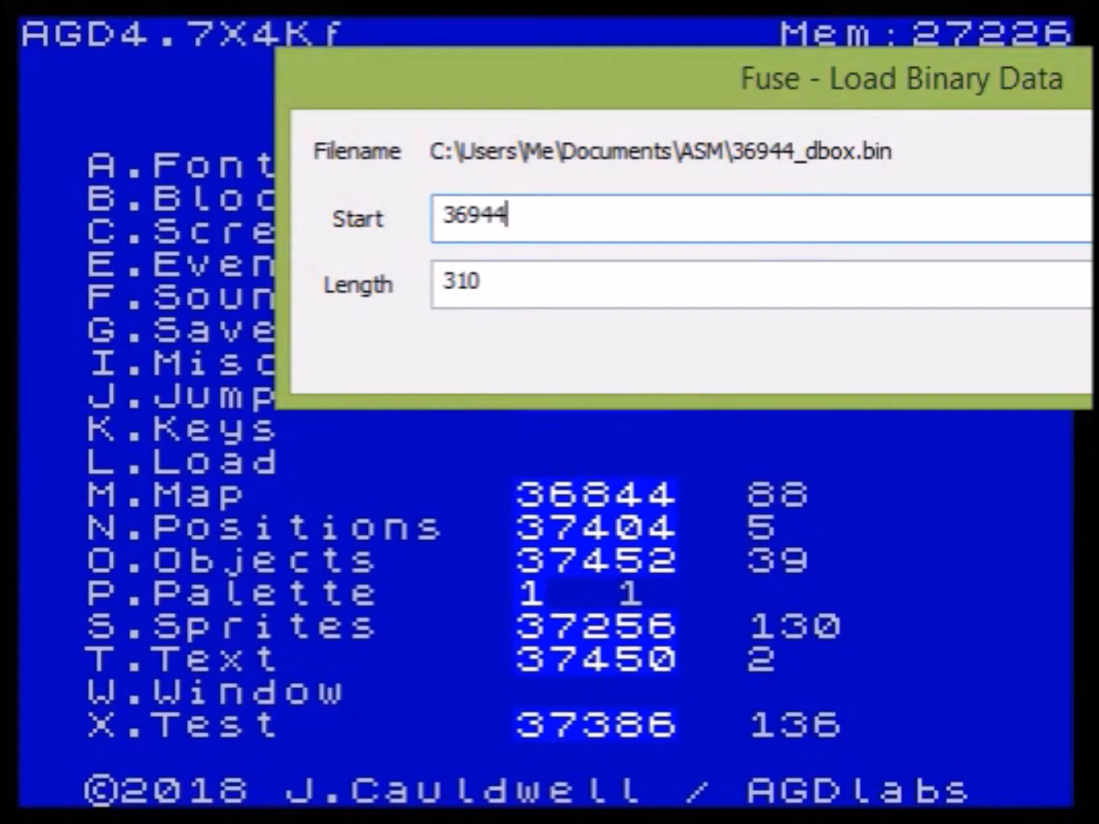
pyautogui.press('Return')
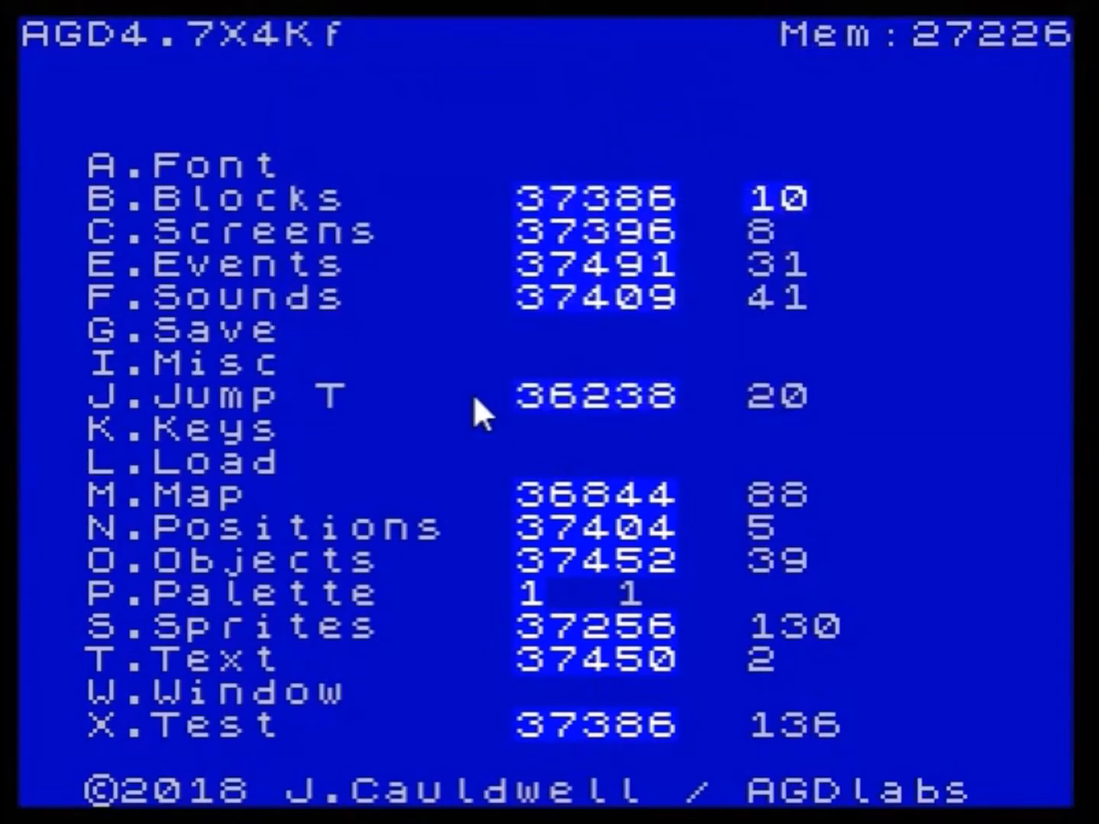
# Step: Load the poke file 36944_dbox.pok and apply the "DBOX replaces BMSG" poke
pyautogui.click(8, 2)
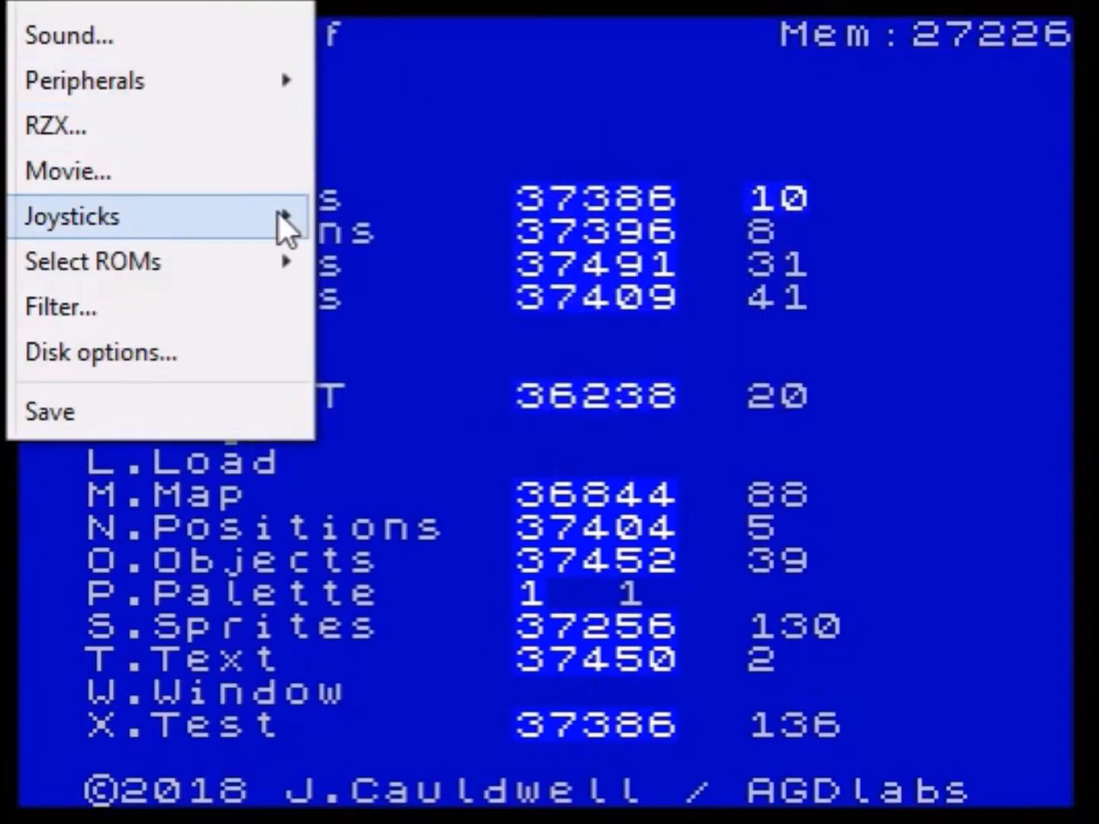
pyautogui.click(46, 2)
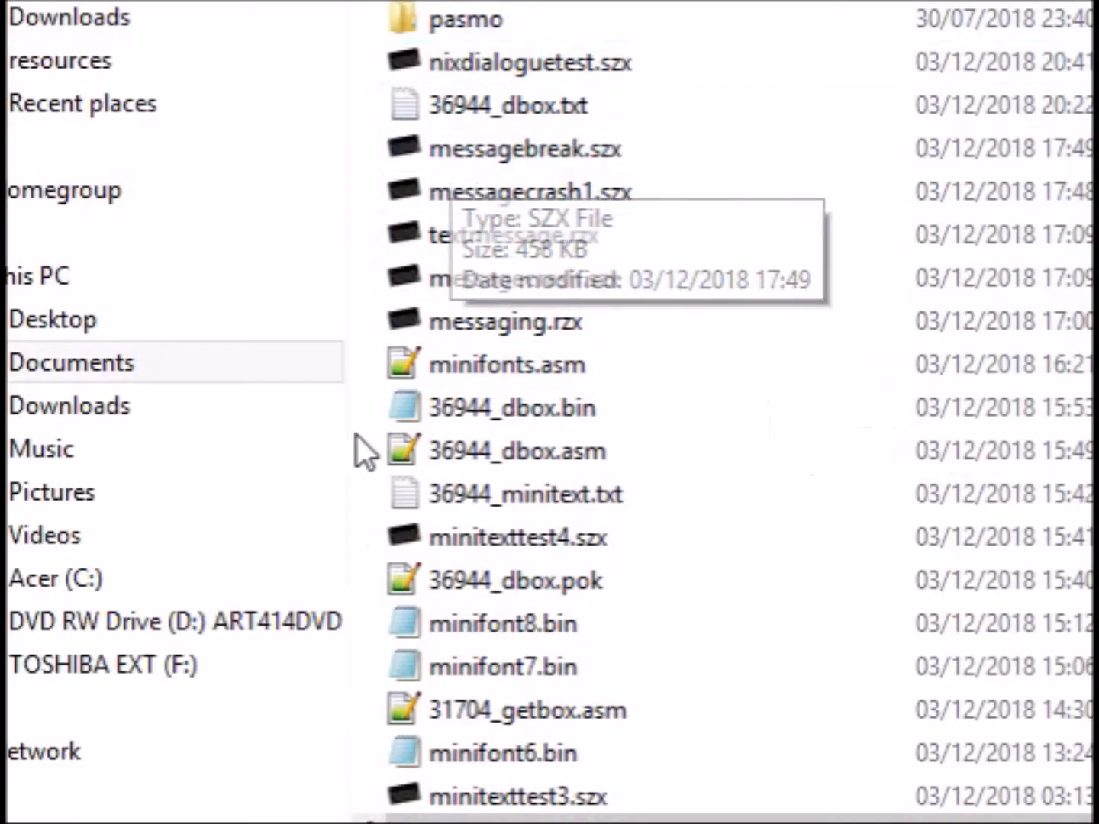
pyautogui.click(592, 581)
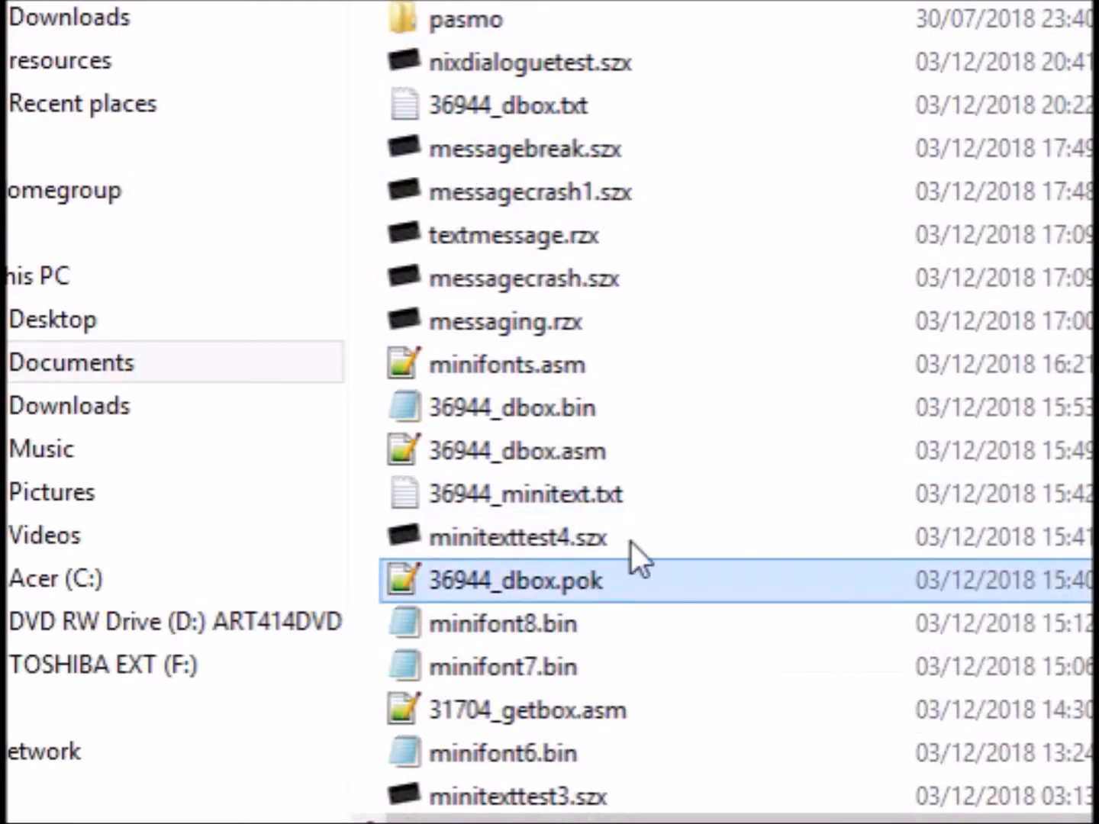
pyautogui.press('Return')
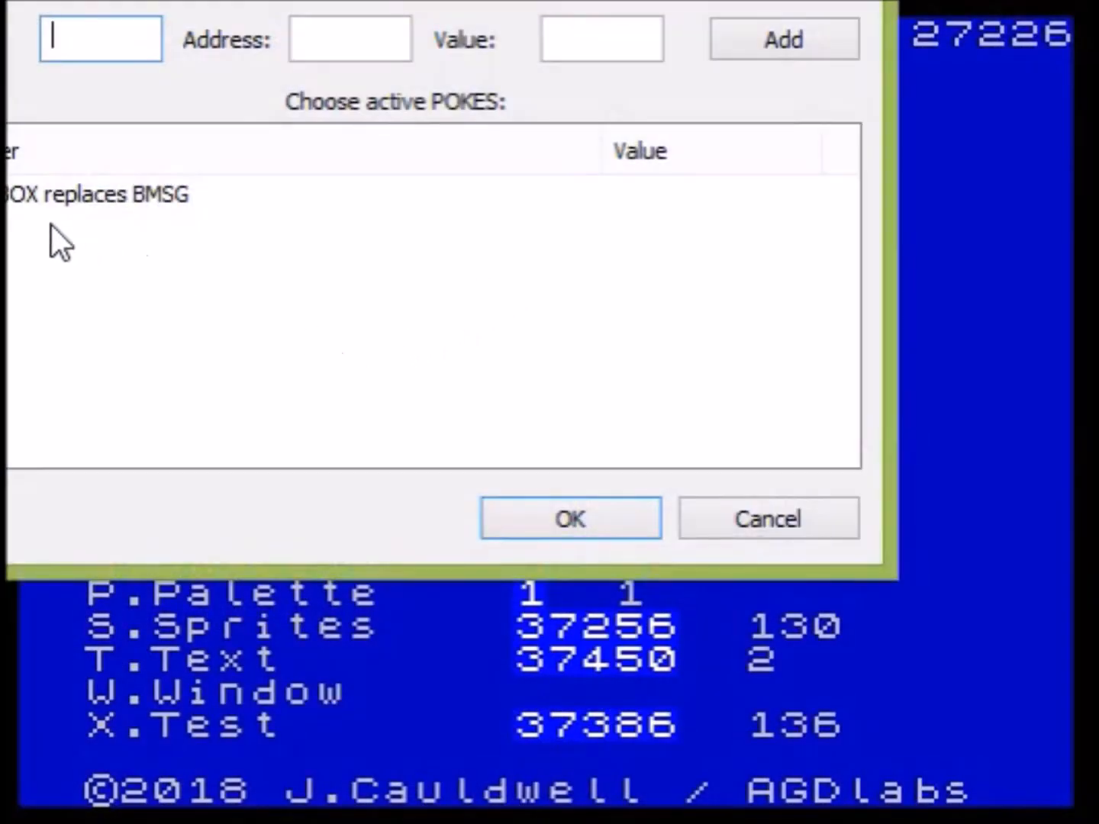
pyautogui.moveTo(0, 0); pyautogui.dragTo(145, 79)
pyautogui.click(159, 319)
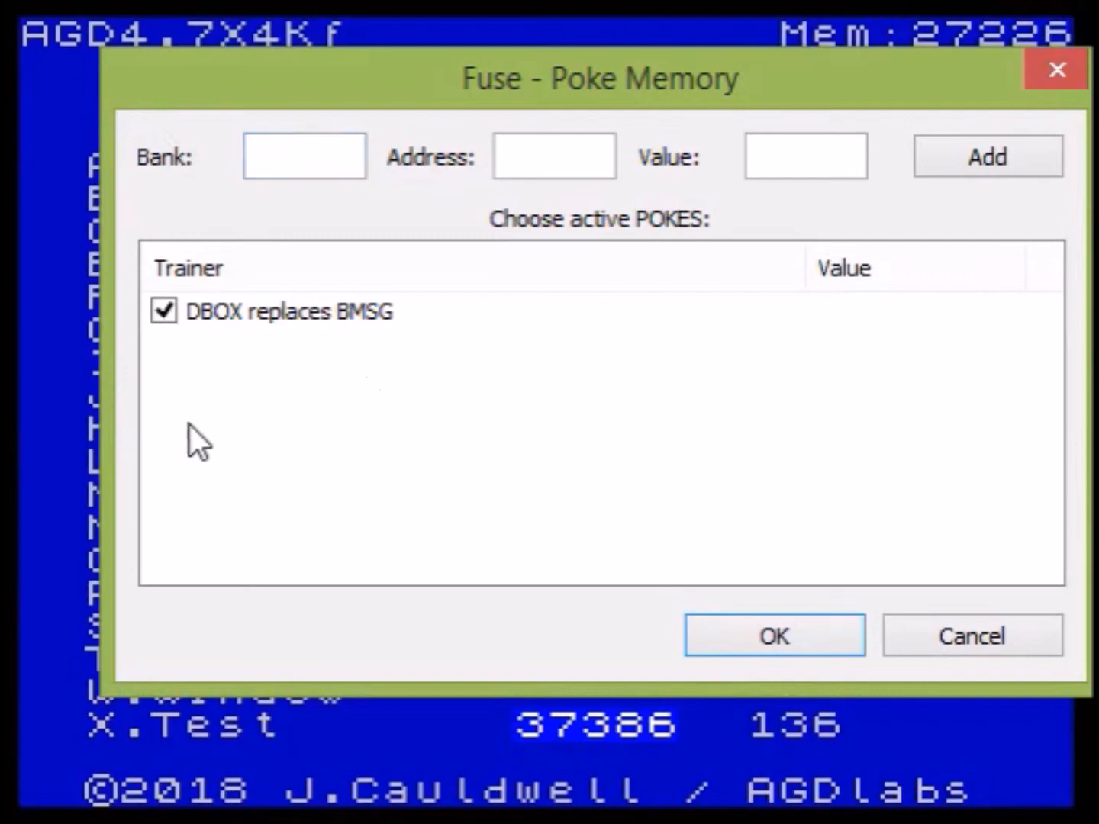
pyautogui.click(768, 633)
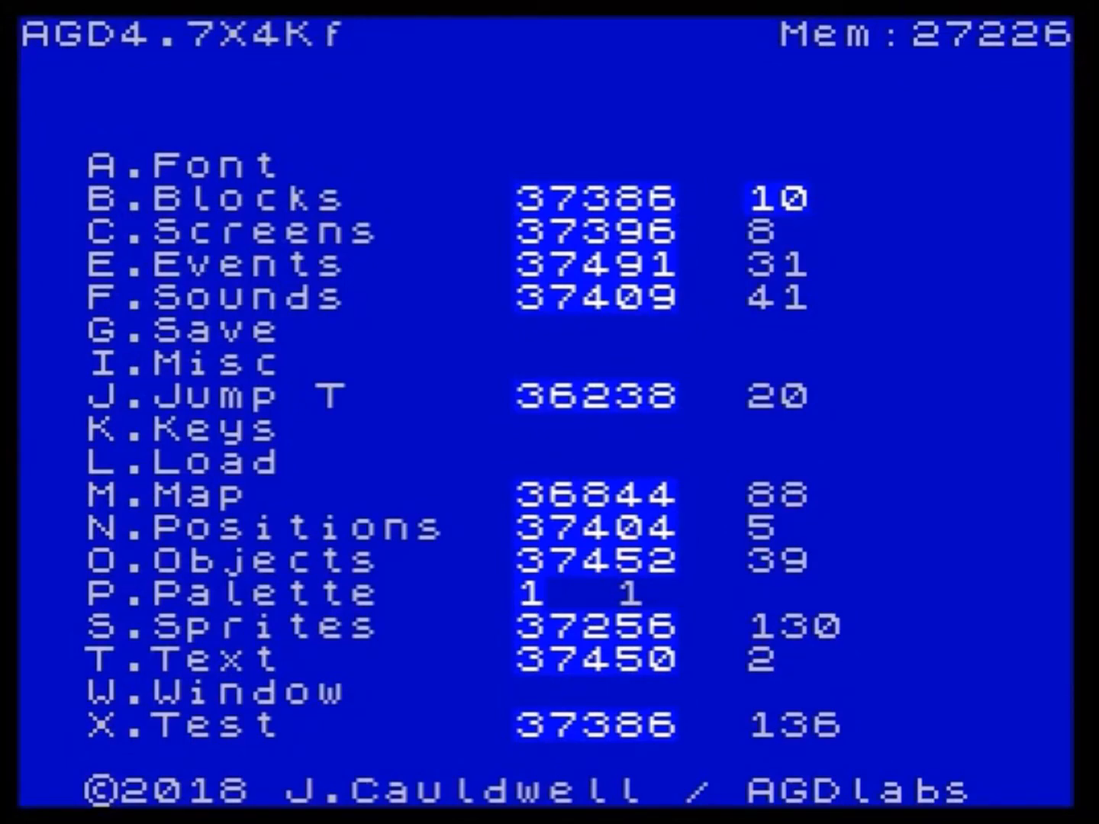
# Step: Write message 0 as three lines, HERE IS, A TEST and MESSAGE, and return to the main menu
pyautogui.press('x')
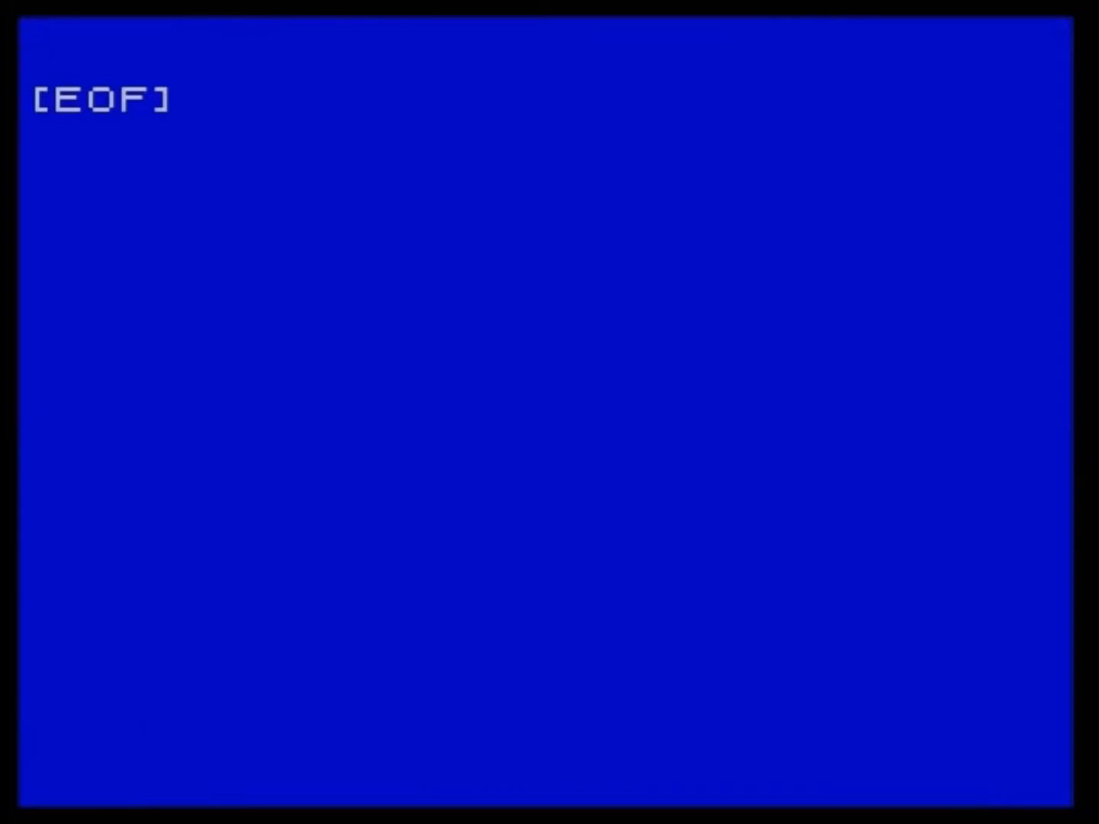
pyautogui.write('HERE IS')
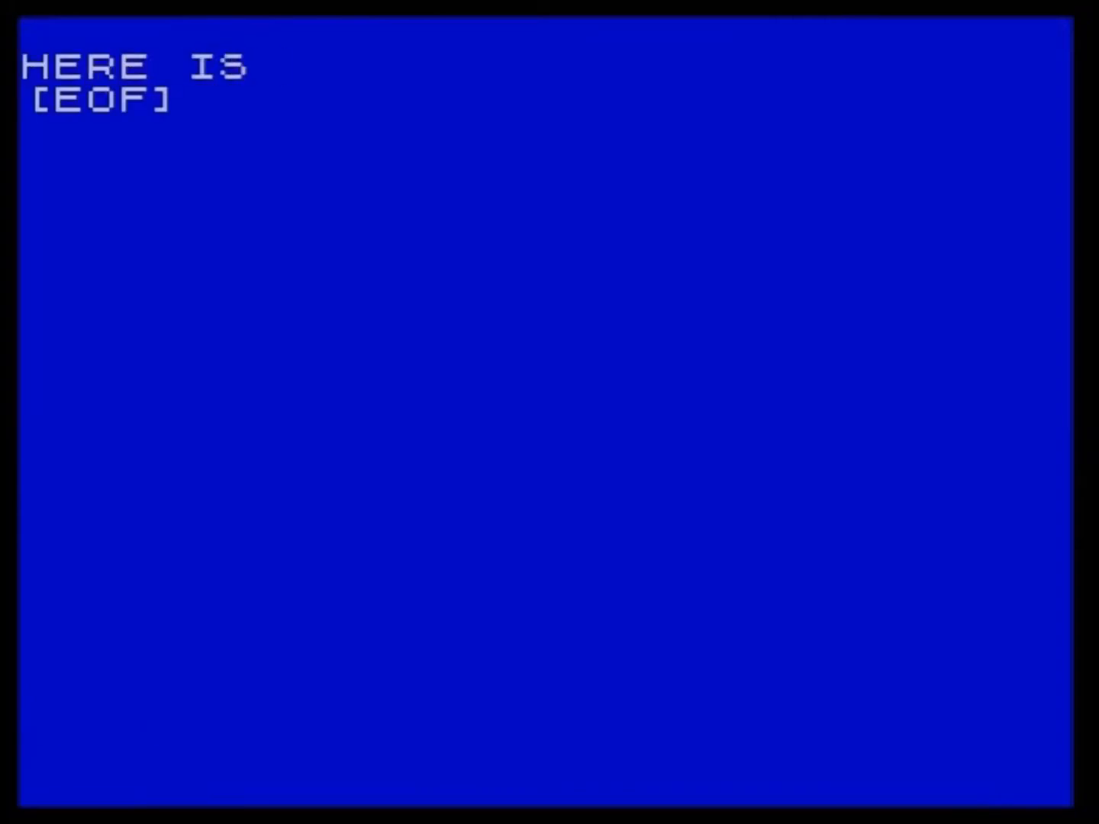
pyautogui.press('Return')
pyautogui.write('A TEST')
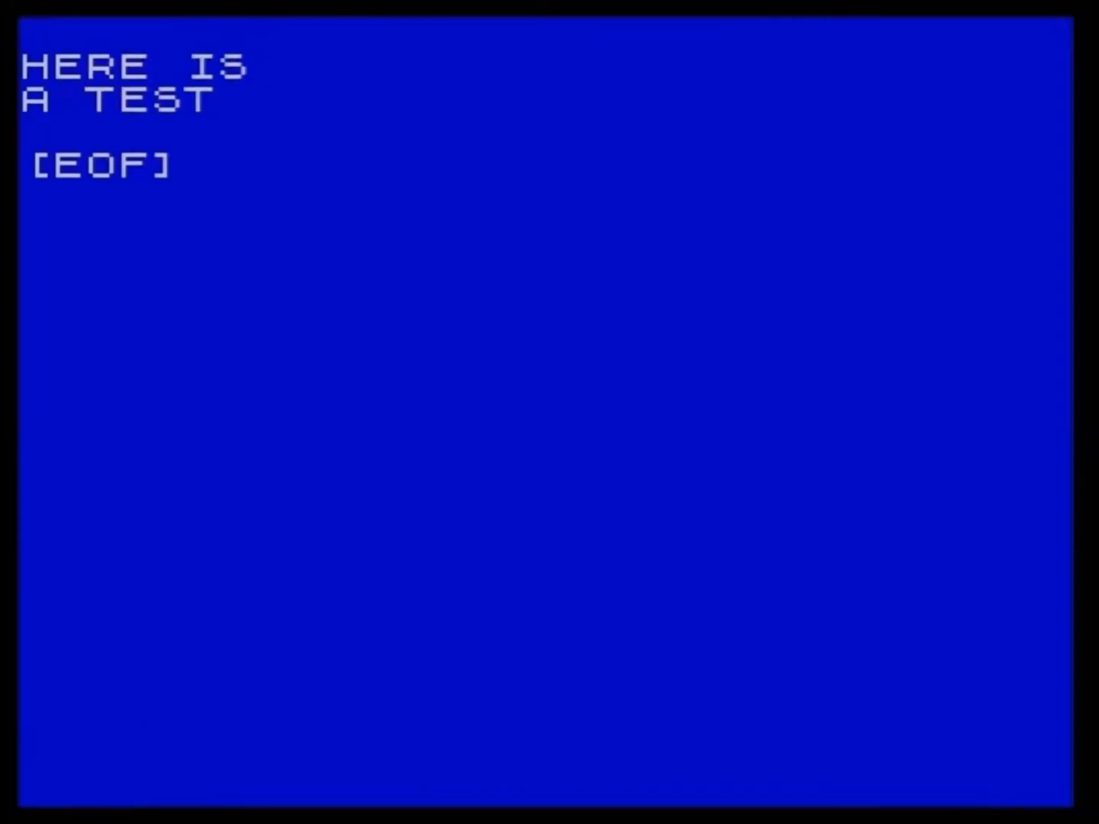
pyautogui.press('Return')
pyautogui.write('MESSAGE')
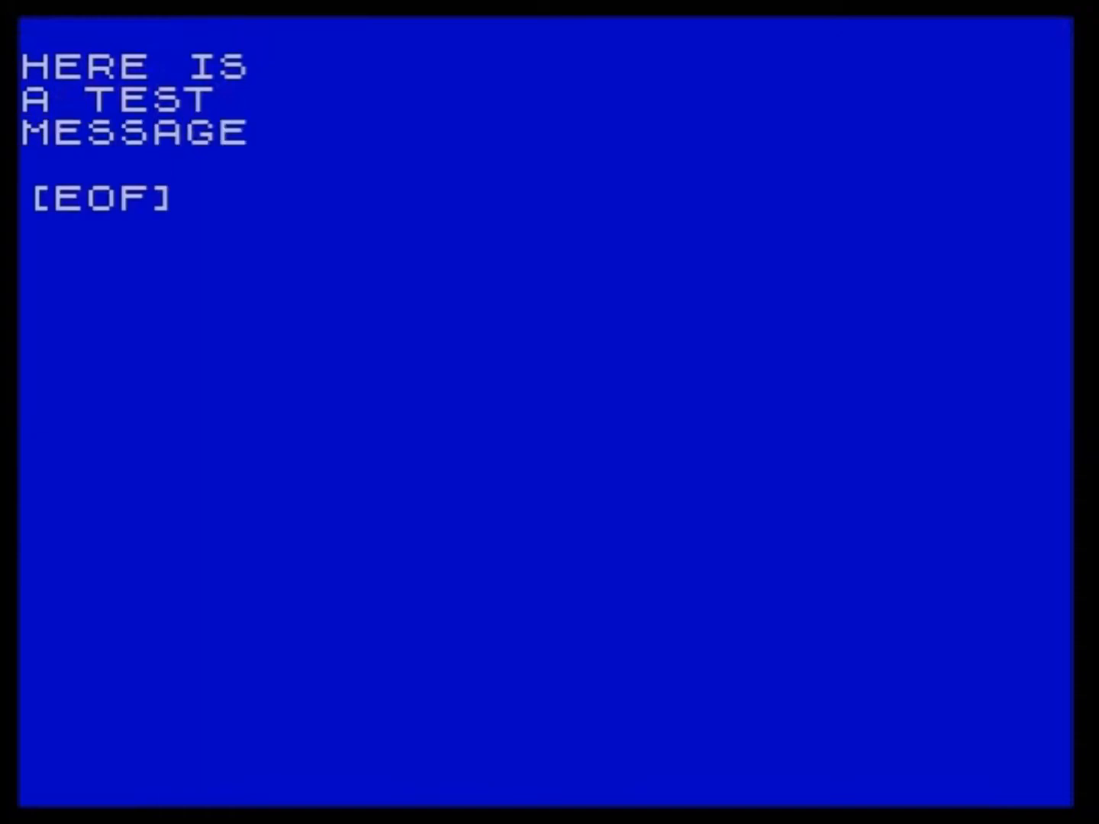
pyautogui.press('Escape')
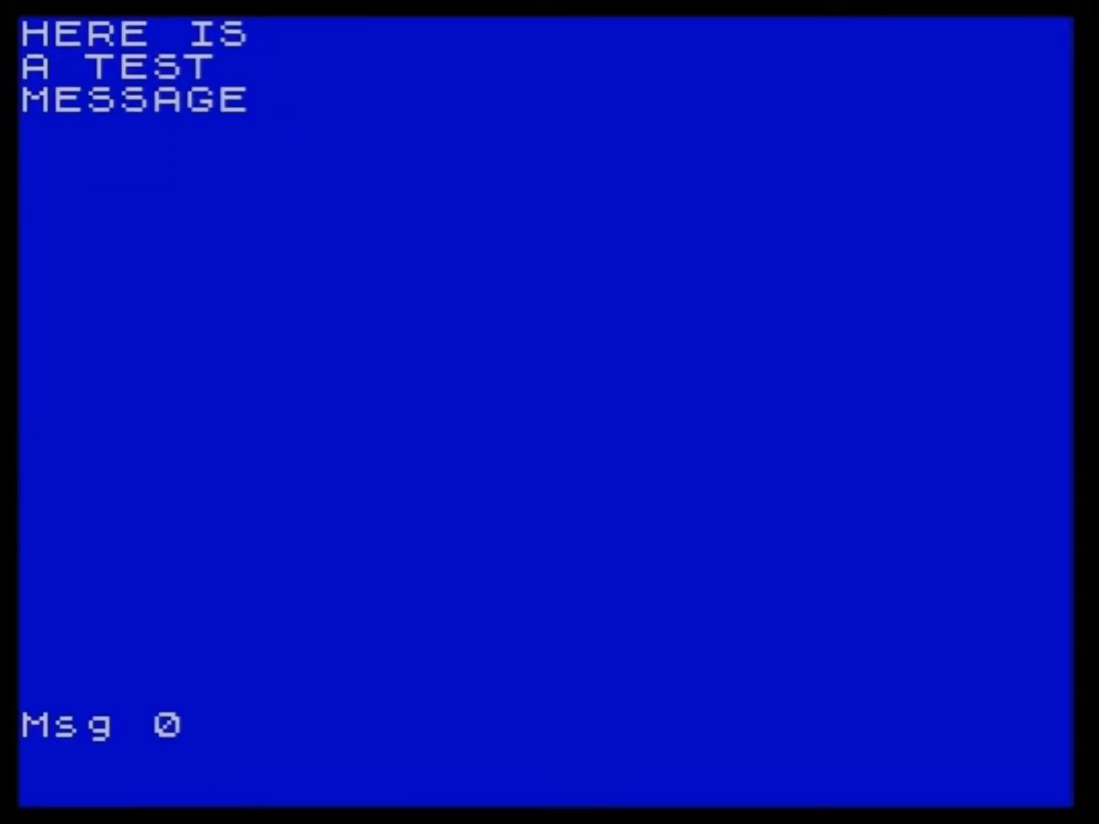
pyautogui.press('x')
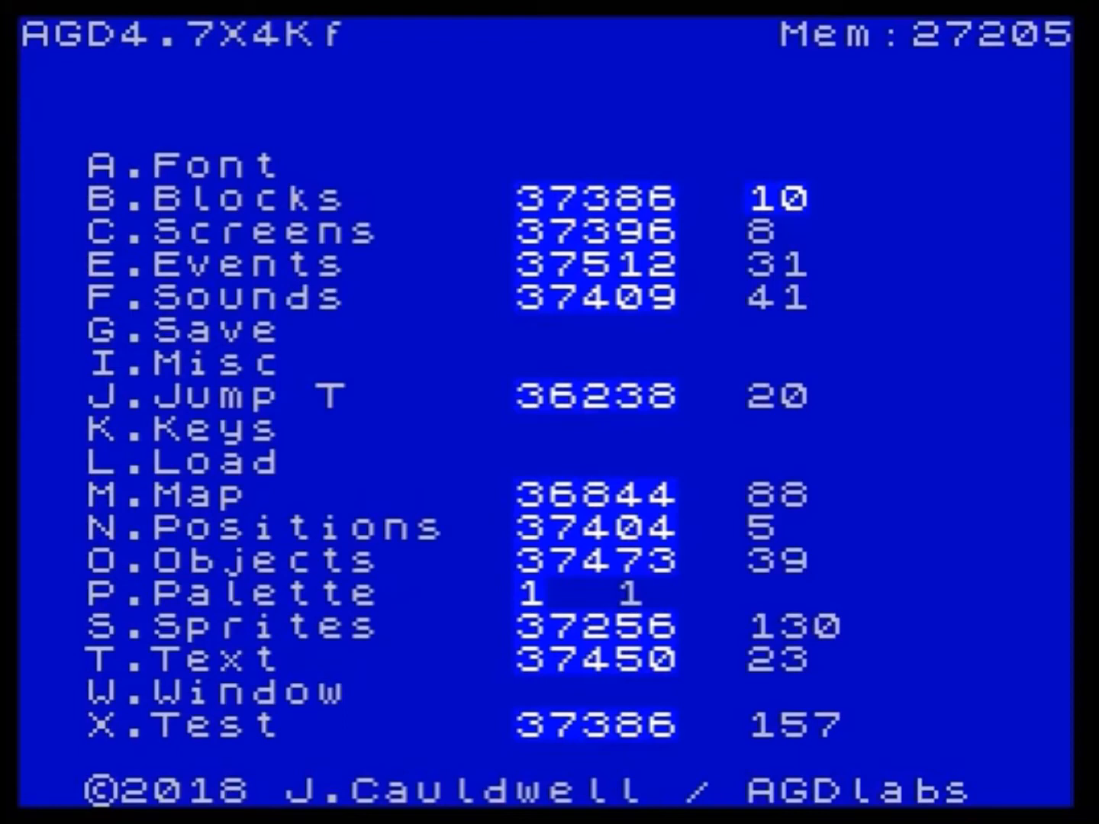
# Step: In the event script that contains LET COL = 25, replace that line with LET RND 255
pyautogui.press('e')
pyautogui.press('Down')
pyautogui.press('Down')
pyautogui.press('Down')
pyautogui.press('Down')
pyautogui.press('Down')
pyautogui.press('Down')
pyautogui.press('Down')
pyautogui.press('Down')
pyautogui.press('Down')
pyautogui.press('Down')
pyautogui.press('Down')
pyautogui.press('Down')
pyautogui.press('Down')
pyautogui.press('Down')
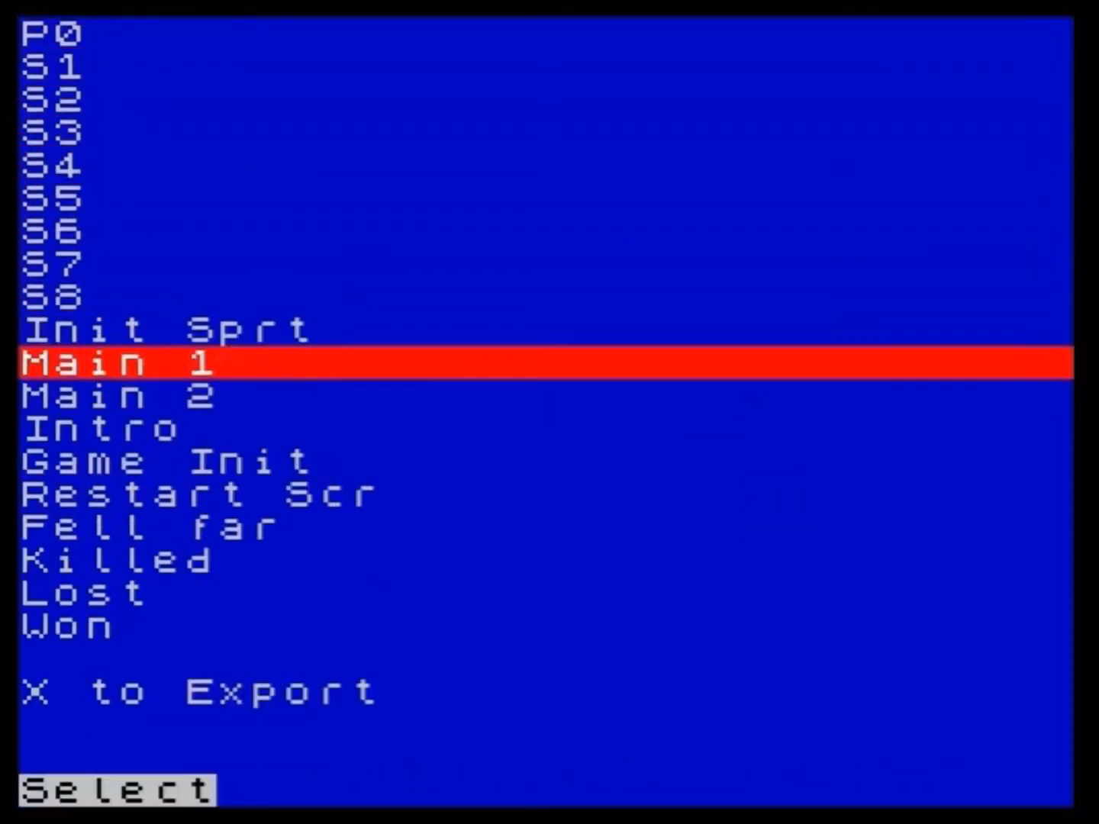
pyautogui.press('Return')
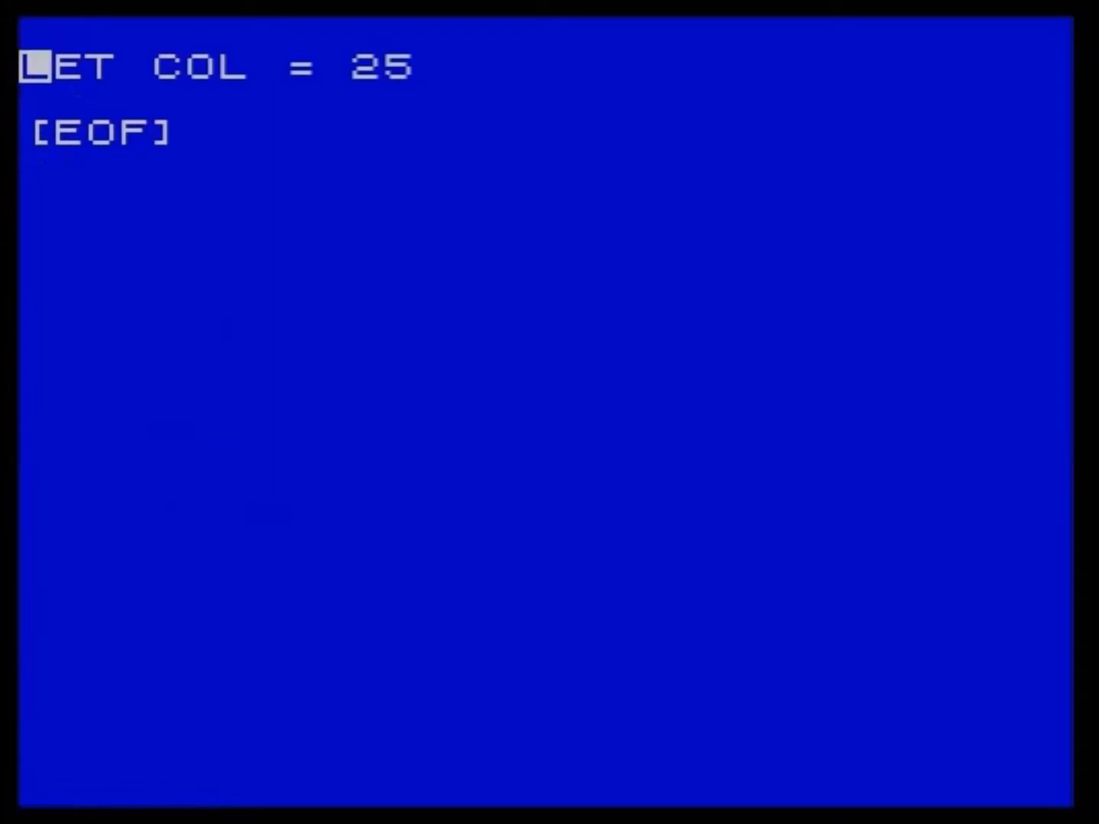
pyautogui.press('Delete')
pyautogui.write('LE')
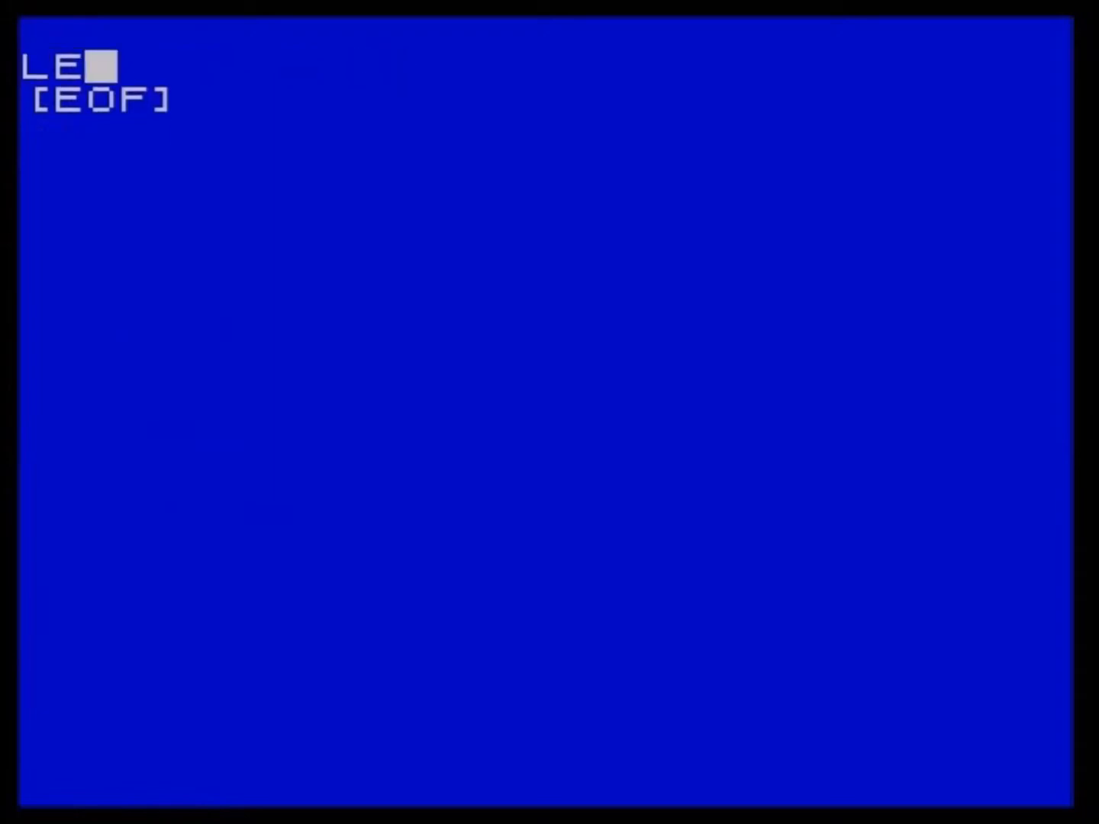
pyautogui.write('T RND 255')
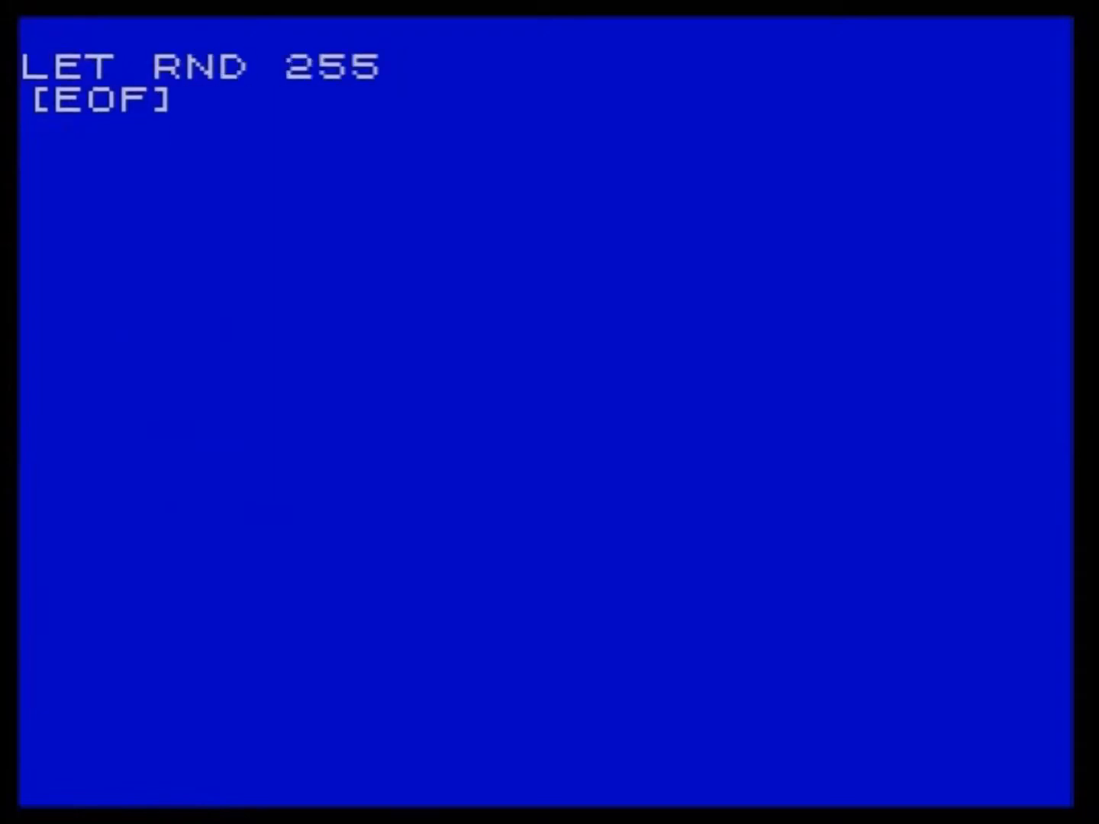
pyautogui.press('Escape')
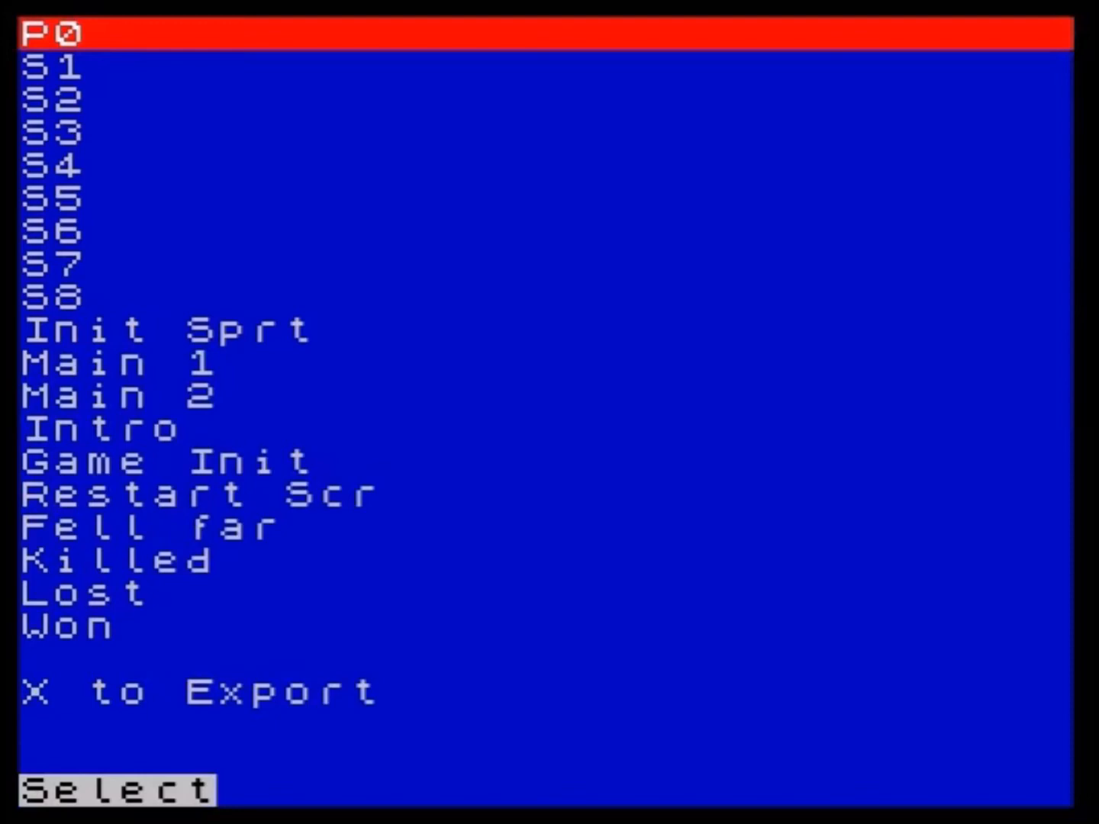
# Step: Open the Main 1 event script and start a conditional block with IF RND=255
pyautogui.press('Down')
pyautogui.press('Down')
pyautogui.press('Down')
pyautogui.press('Down')
pyautogui.press('Down')
pyautogui.press('Down')
pyautogui.press('Down')
pyautogui.press('Down')
pyautogui.press('Down')
pyautogui.press('Down')
pyautogui.press('Down')
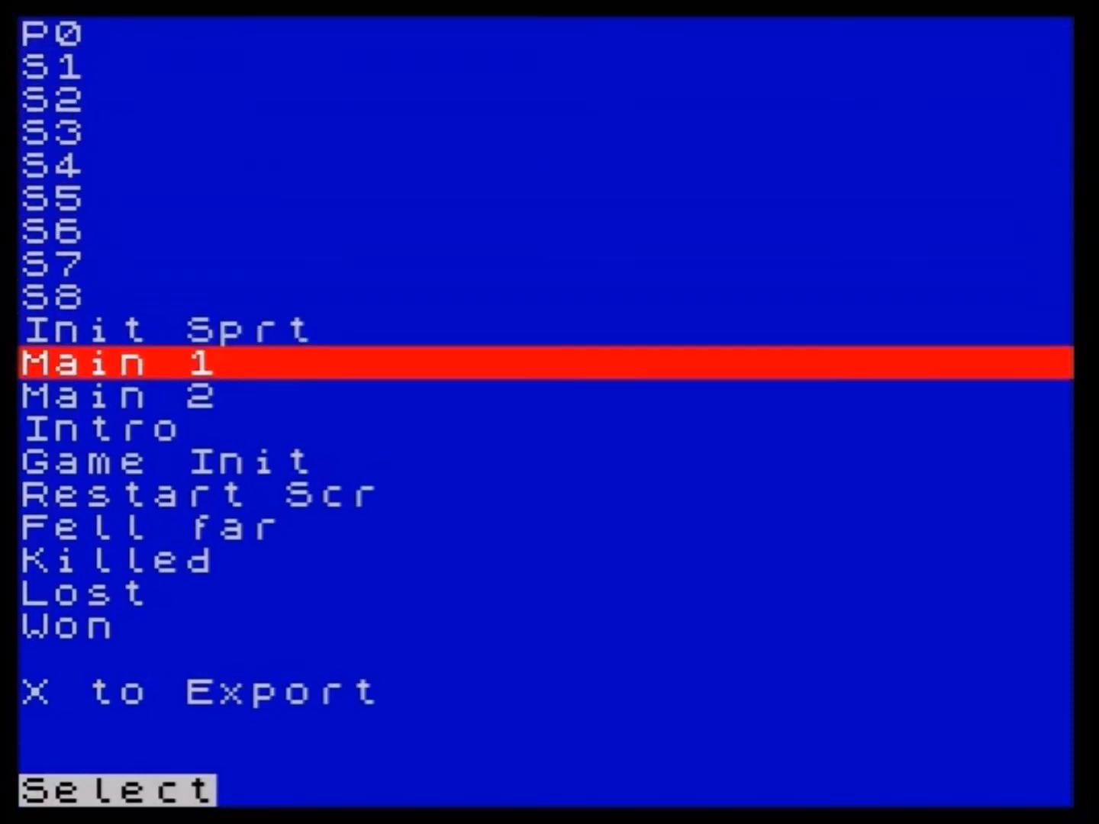
pyautogui.press('Return')
pyautogui.write('IF')
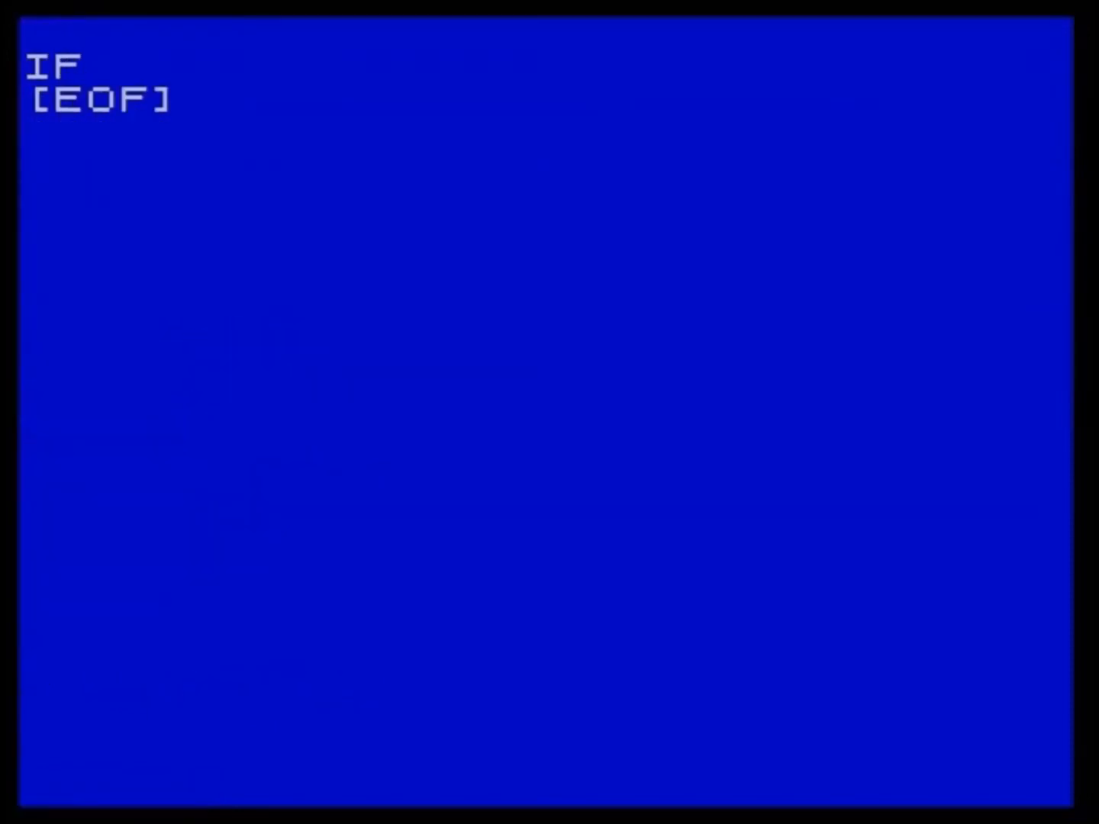
pyautogui.write(' RND=255')
pyautogui.press('Return')
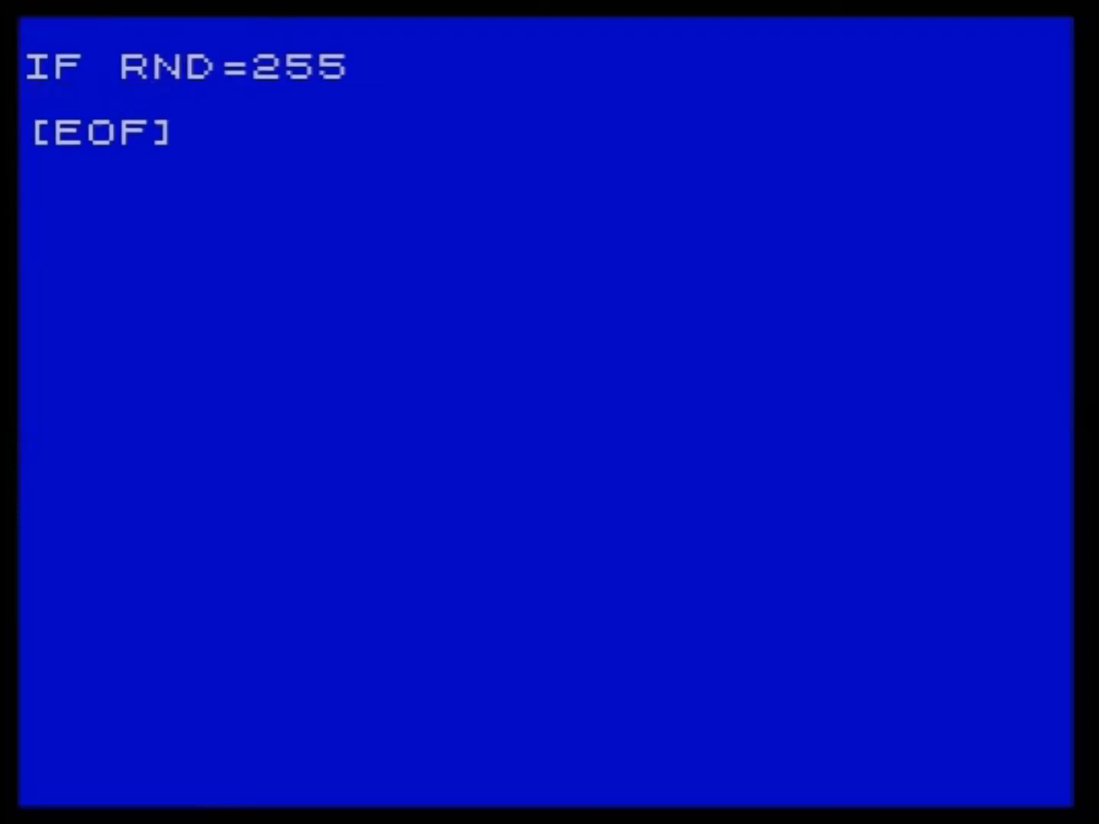
# Step: Add the lines LET LIN 6, LET COL 14 and DBOX 0 inside the Main 1 conditional block
pyautogui.write('LET LIN')
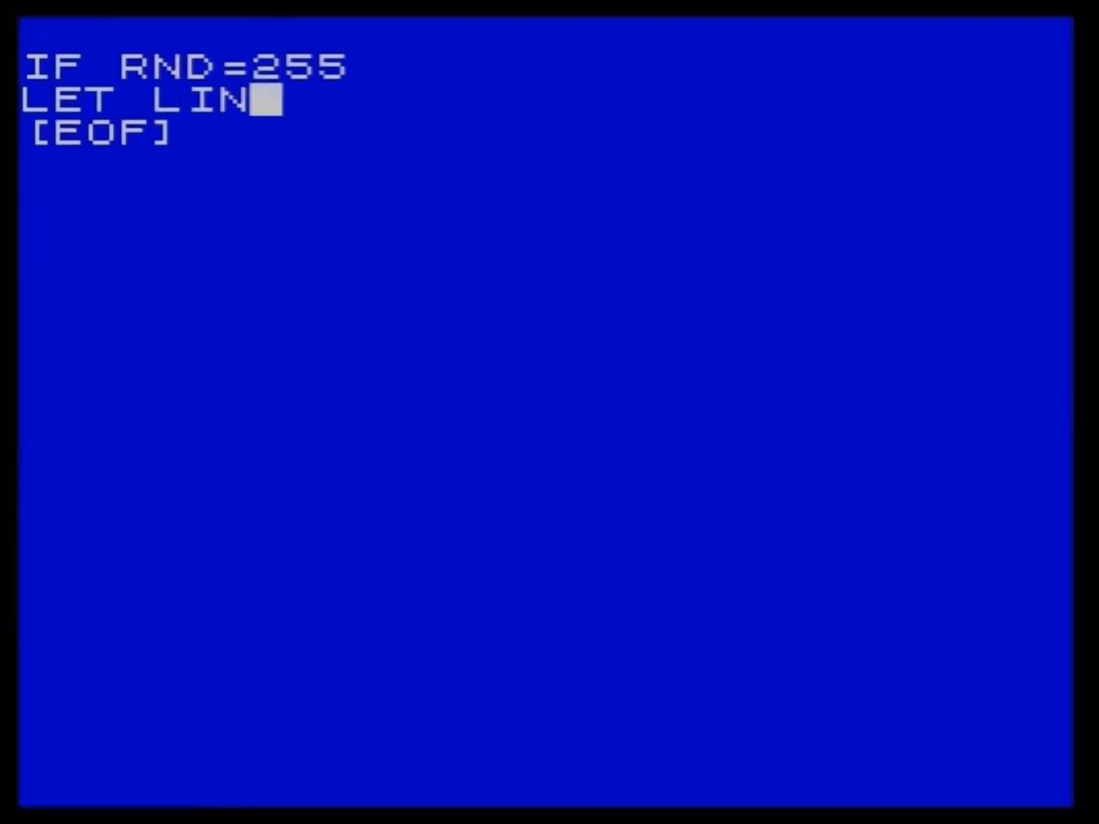
pyautogui.write(' 6')
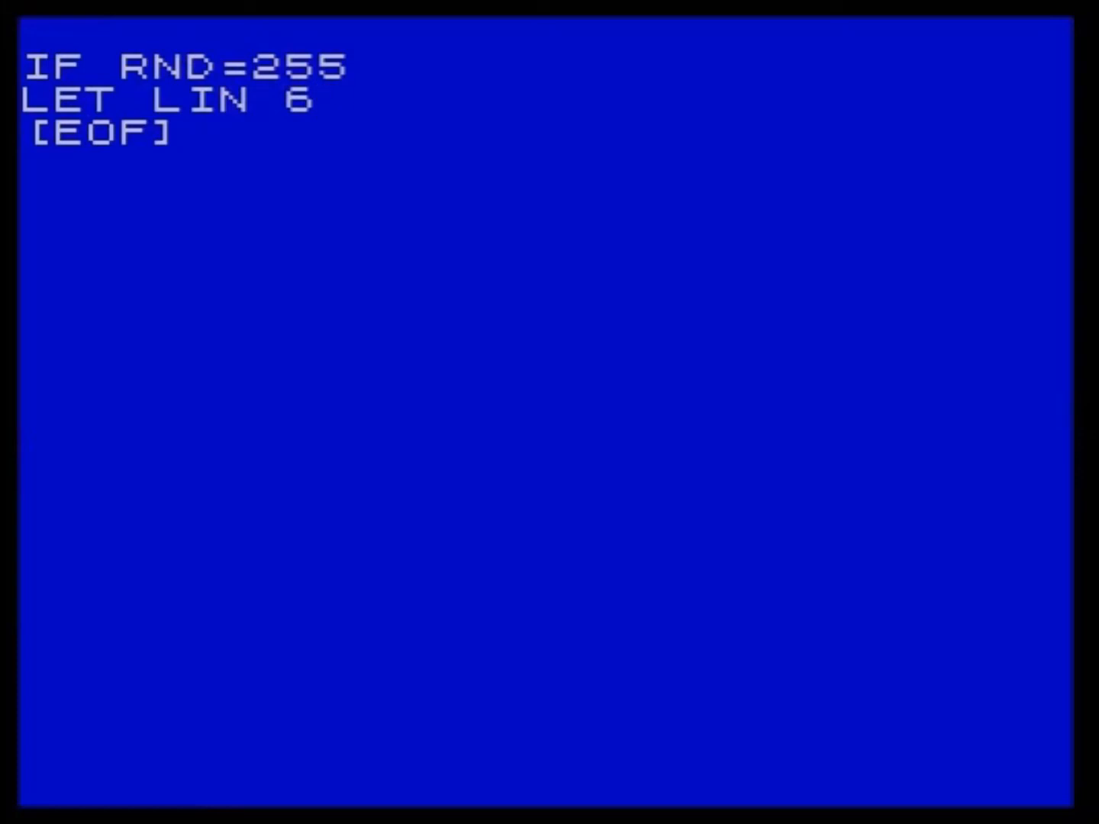
pyautogui.press('Return')
pyautogui.write('LET COL')
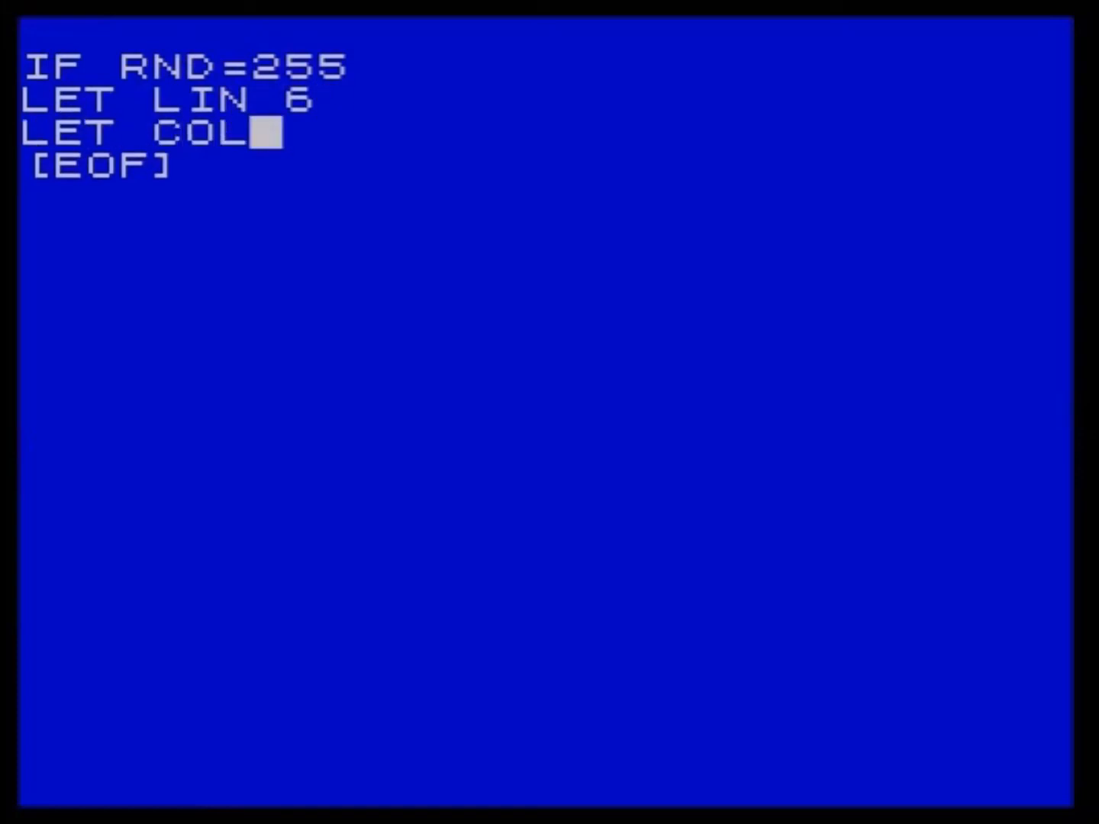
pyautogui.write(' 14')
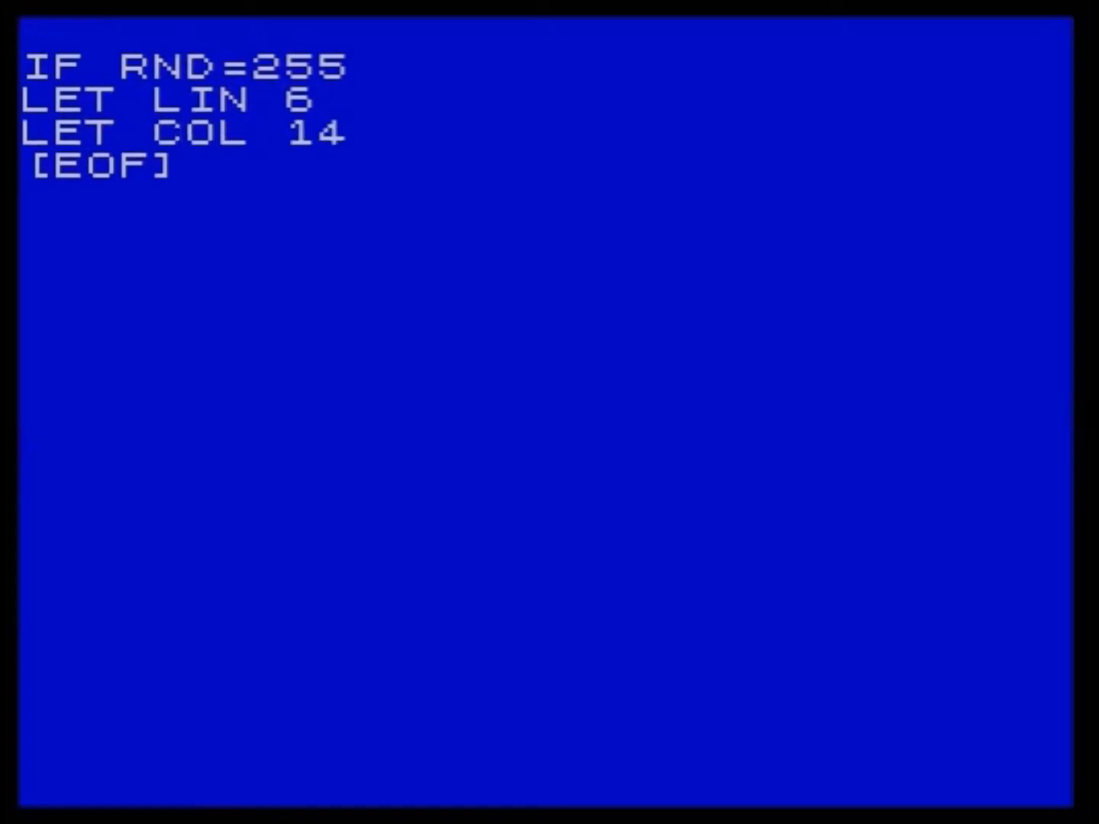
pyautogui.press('Return')
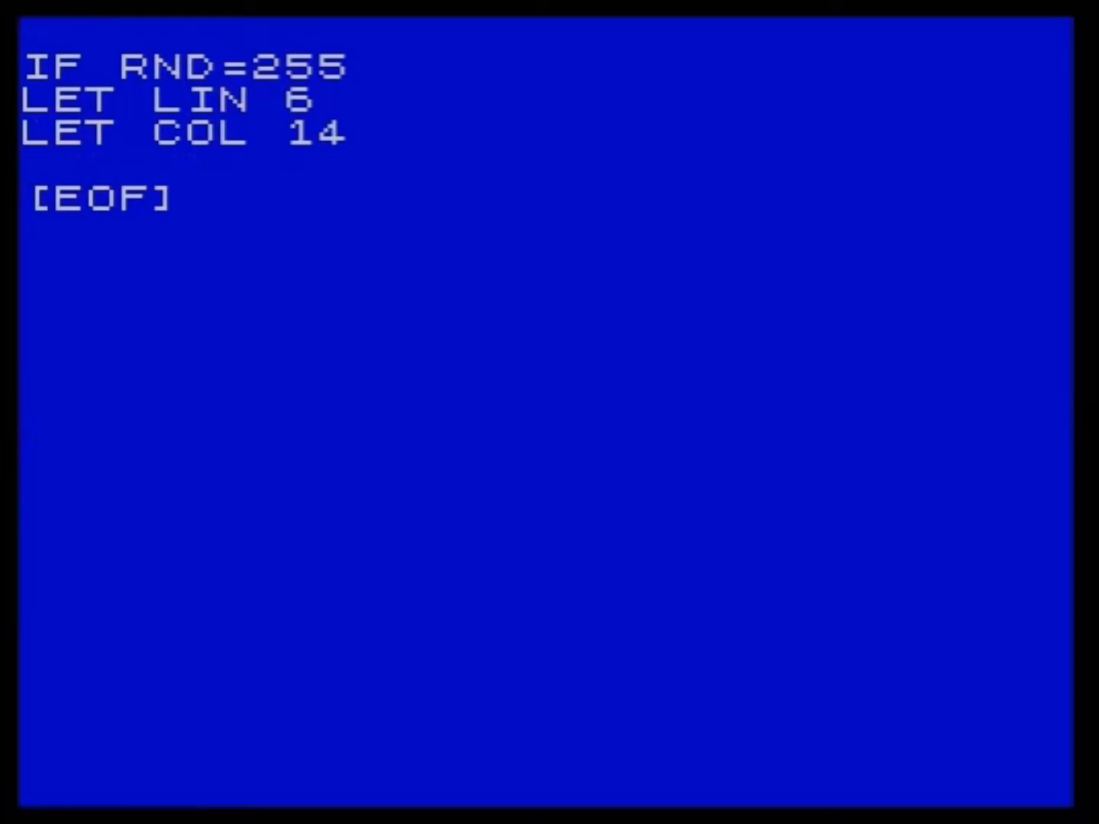
pyautogui.write('DBOX 0')
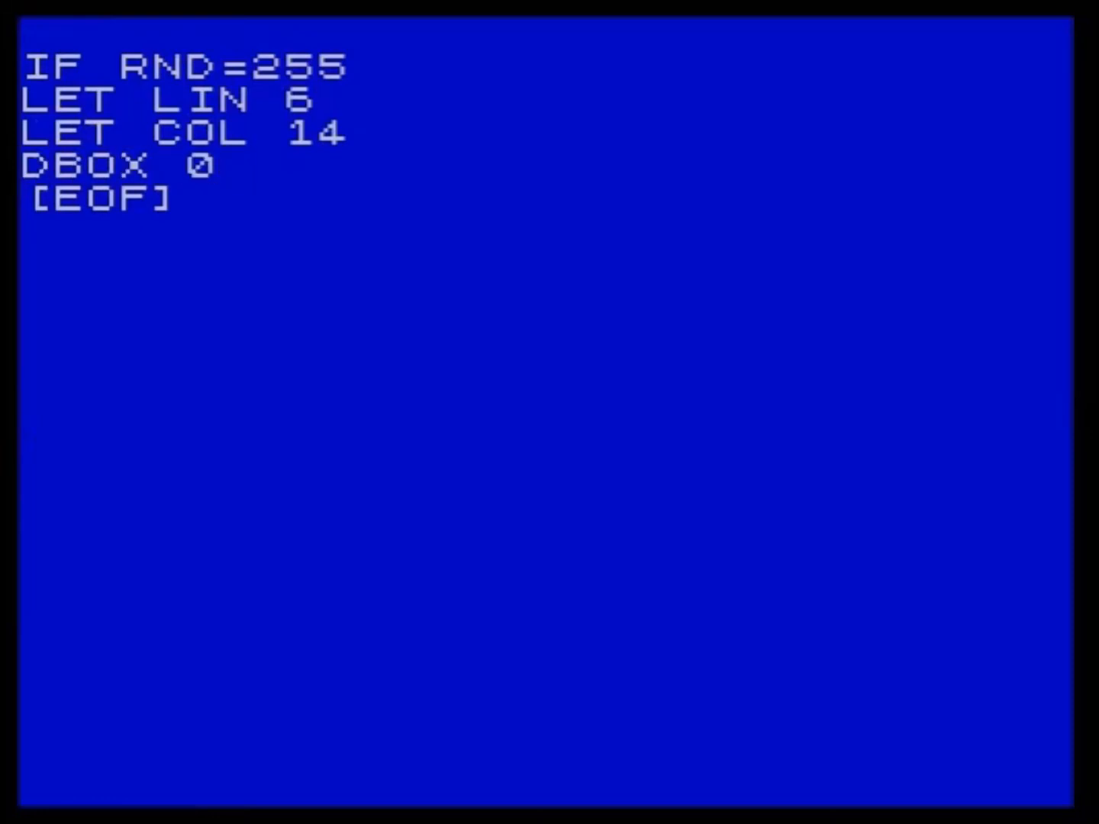
# Step: Finish the Main 1 block with LET RND 0 and ENDIF, and run a game test of the dialogue box
pyautogui.press('Return')
pyautogui.write('E')
pyautogui.press('BackSpace')
pyautogui.write('LET ')
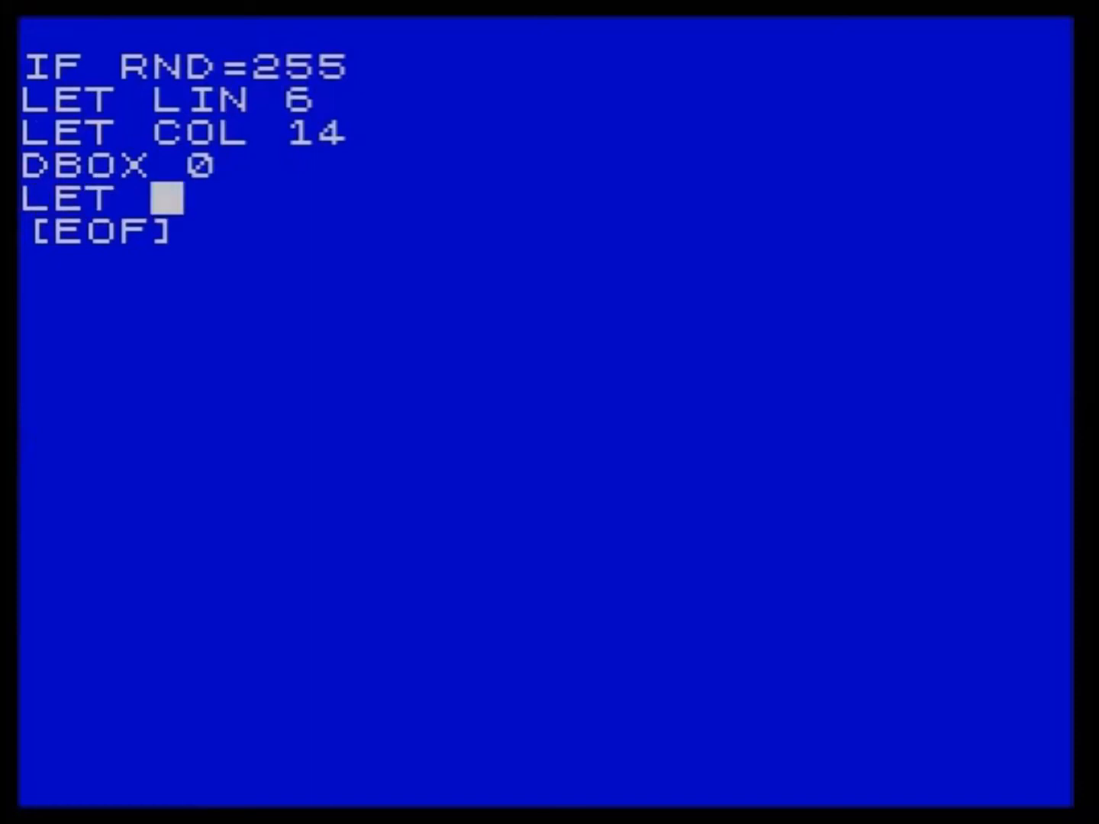
pyautogui.write('RND 0')
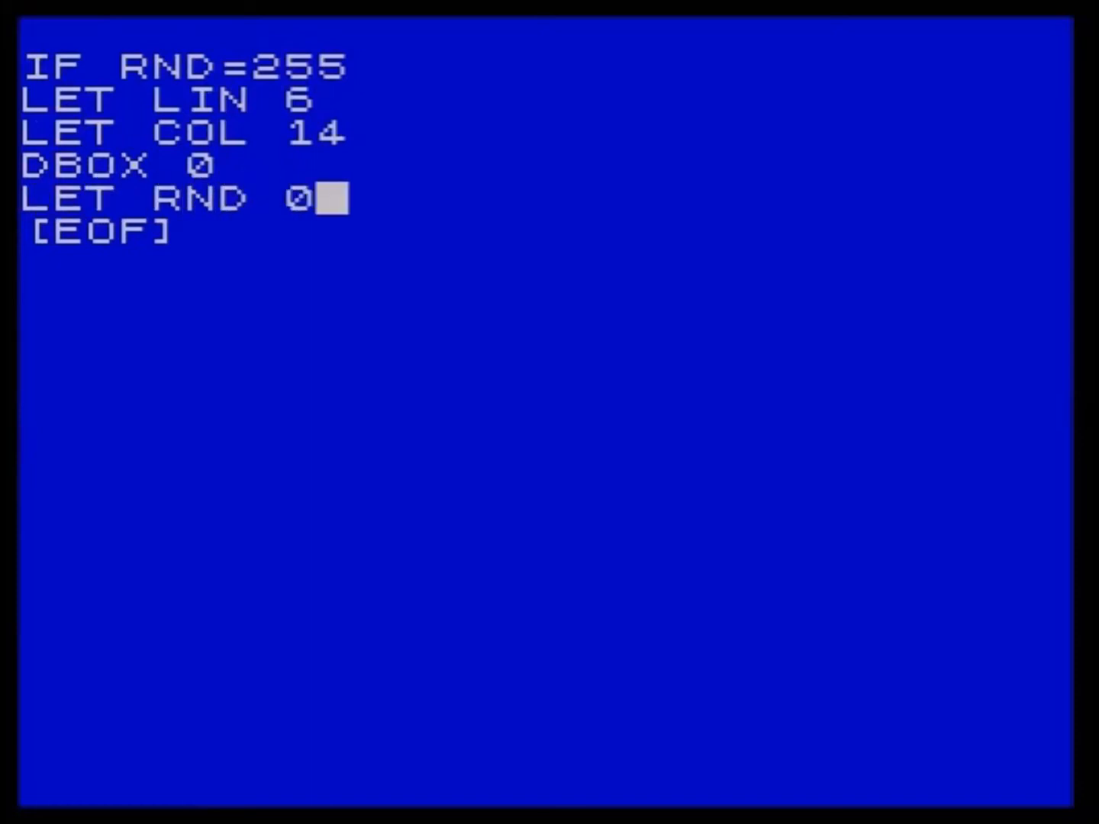
pyautogui.press('Return')
pyautogui.write('ENDIF')
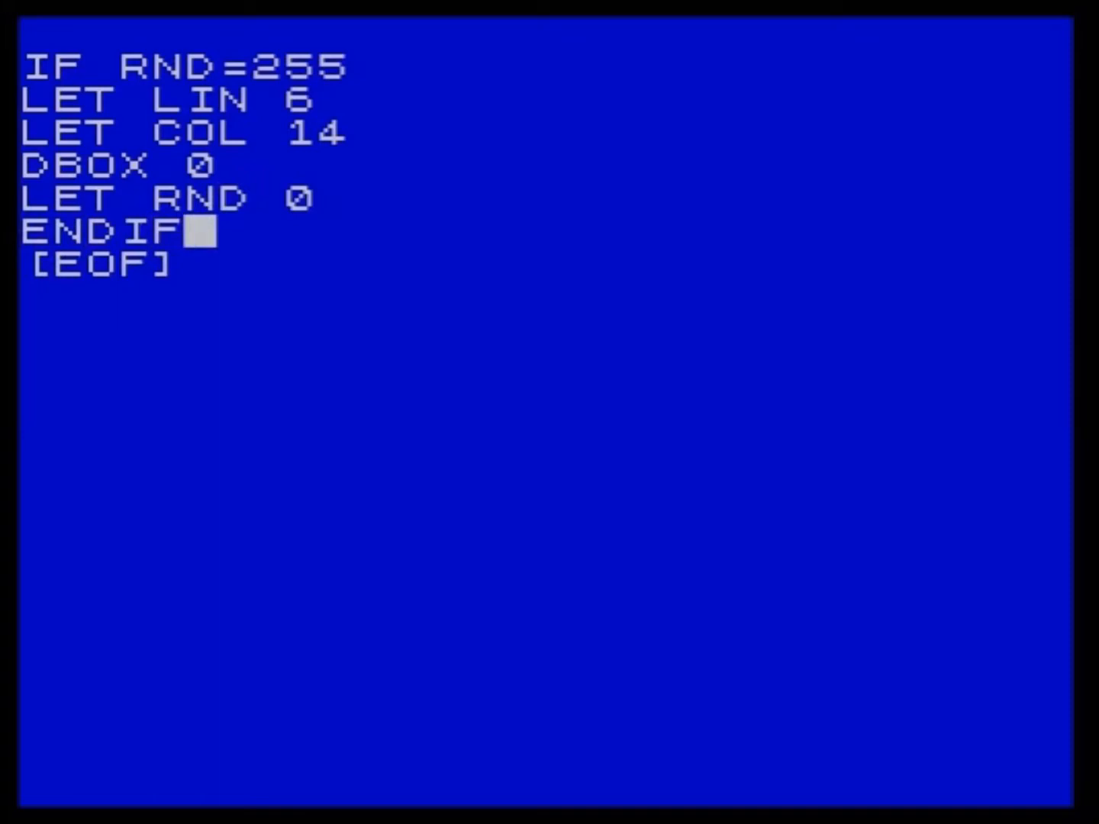
pyautogui.press('Escape')
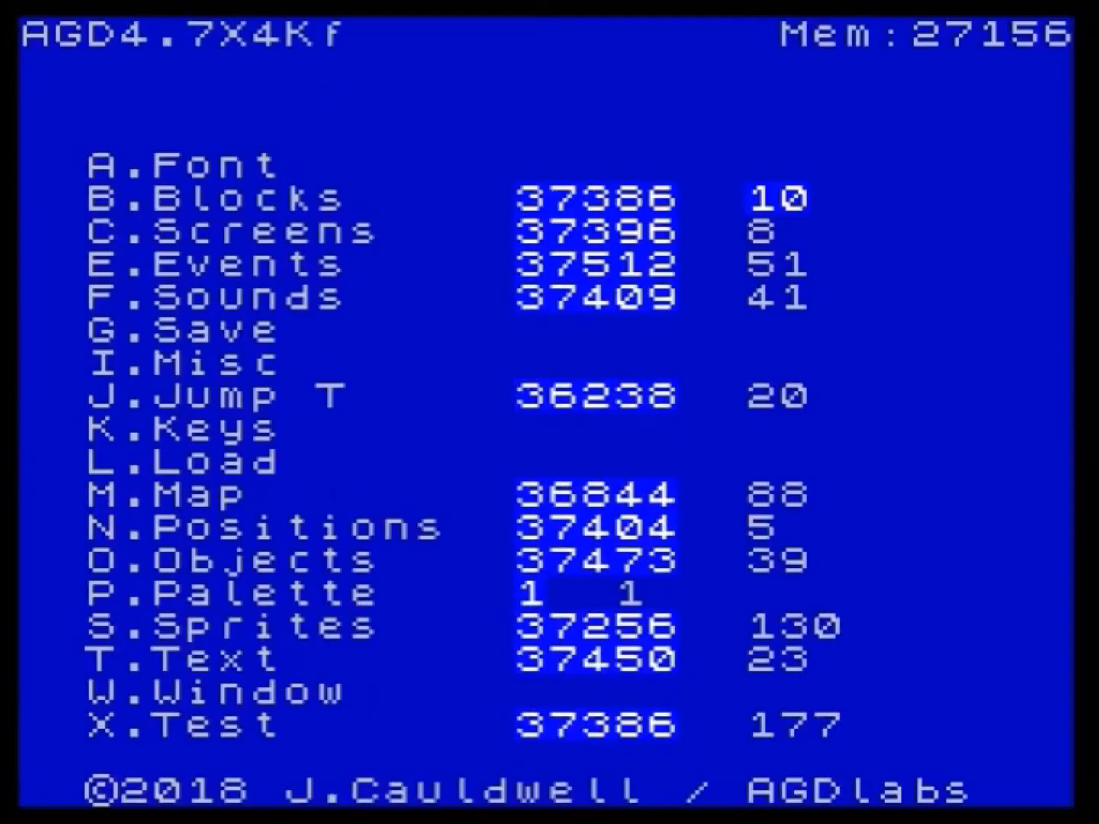
pyautogui.press('x')
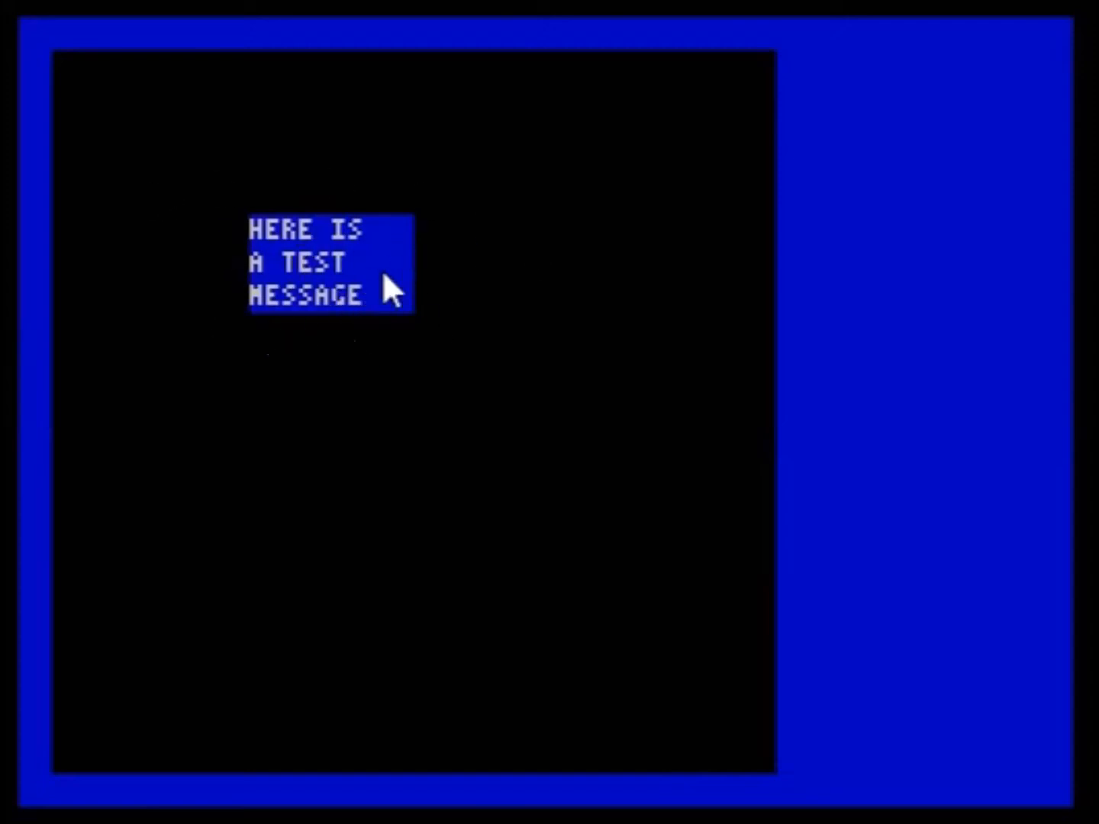
pyautogui.press('space')
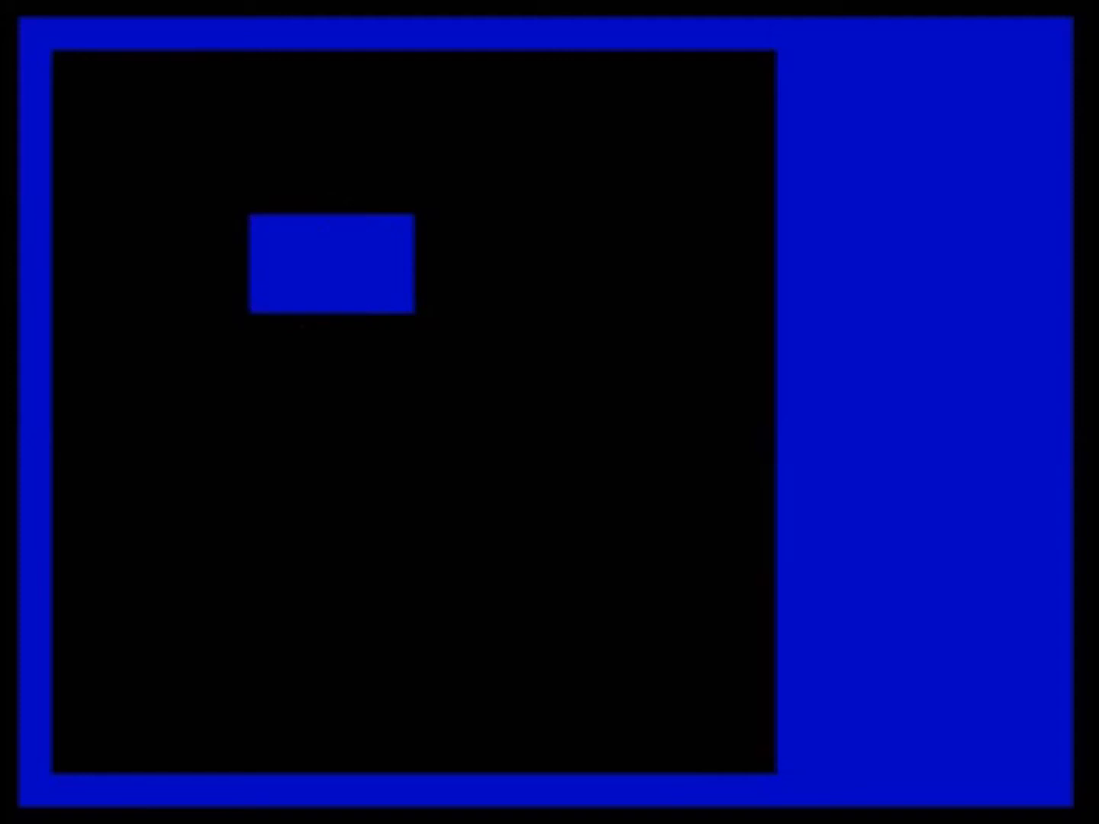
# Step: Change the COL value in the Main 1 script to 15, keeping LET LIN at 6
pyautogui.press('e')
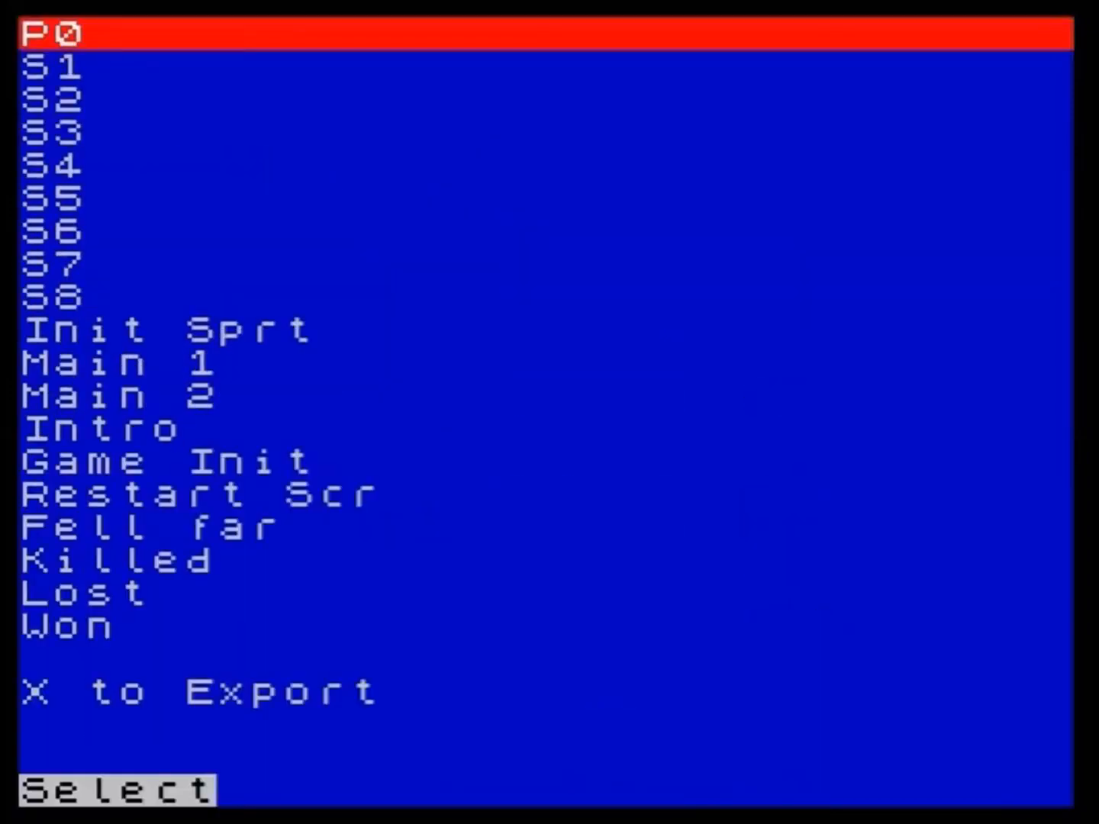
pyautogui.press('Down')
pyautogui.press('Down')
pyautogui.press('Down')
pyautogui.press('Down')
pyautogui.press('Down')
pyautogui.press('Down')
pyautogui.press('Down')
pyautogui.press('Down')
pyautogui.press('Down')
pyautogui.press('Return')
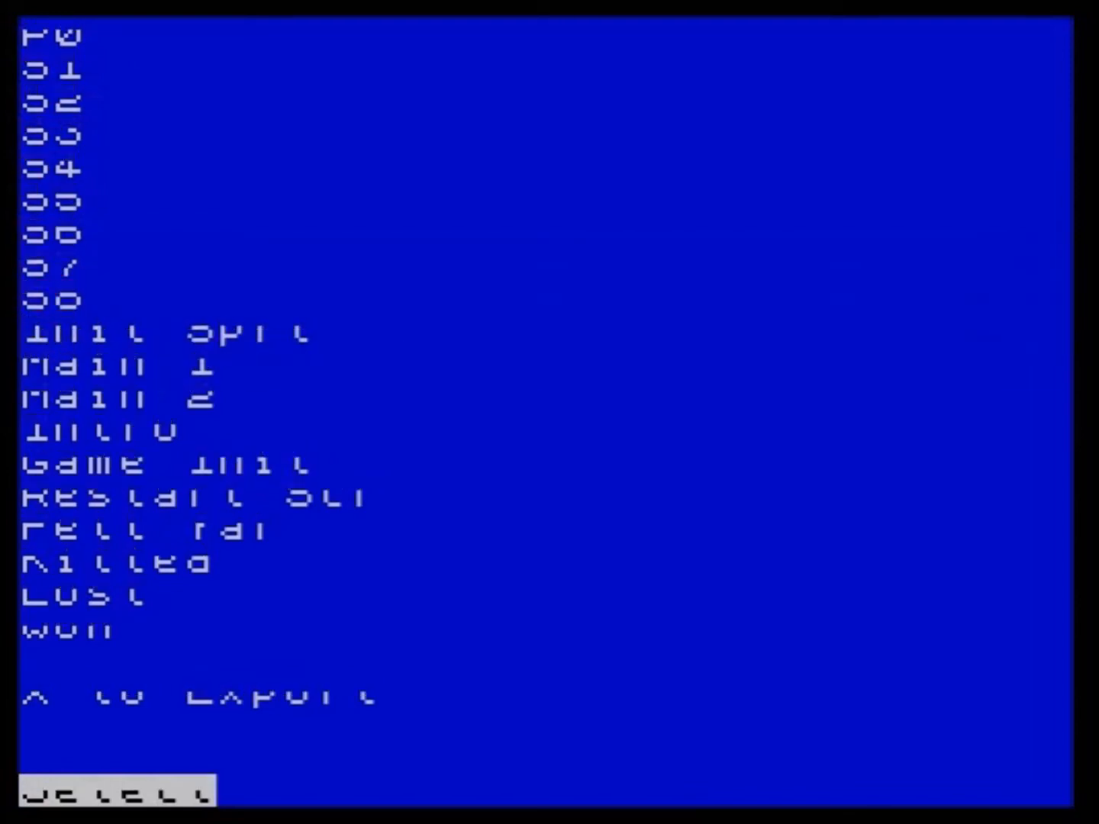
pyautogui.press('Right')
pyautogui.press('Right')
pyautogui.press('Right')
pyautogui.press('Right')
pyautogui.press('Right')
pyautogui.press('Right')
pyautogui.press('Right')
pyautogui.press('Right')
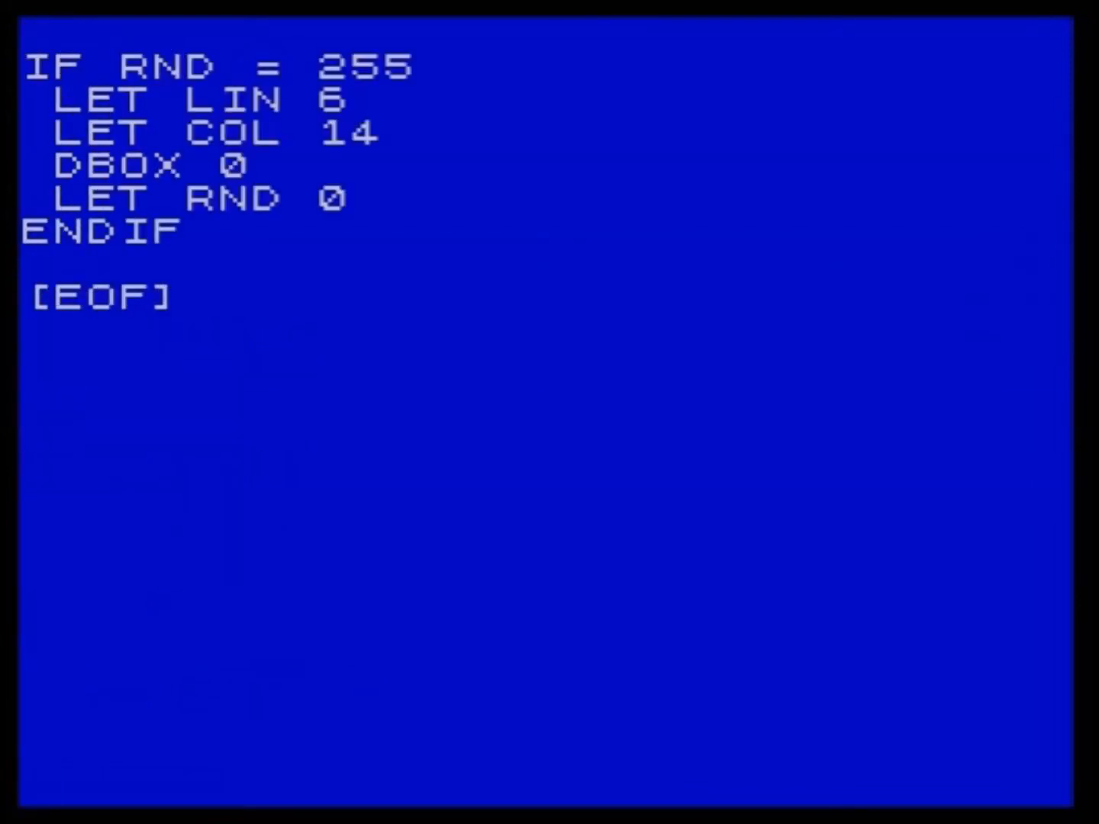
pyautogui.write('6')
pyautogui.press('Down')
pyautogui.press('Up')
pyautogui.press('BackSpace')
pyautogui.press('Down')
pyautogui.press('Delete')
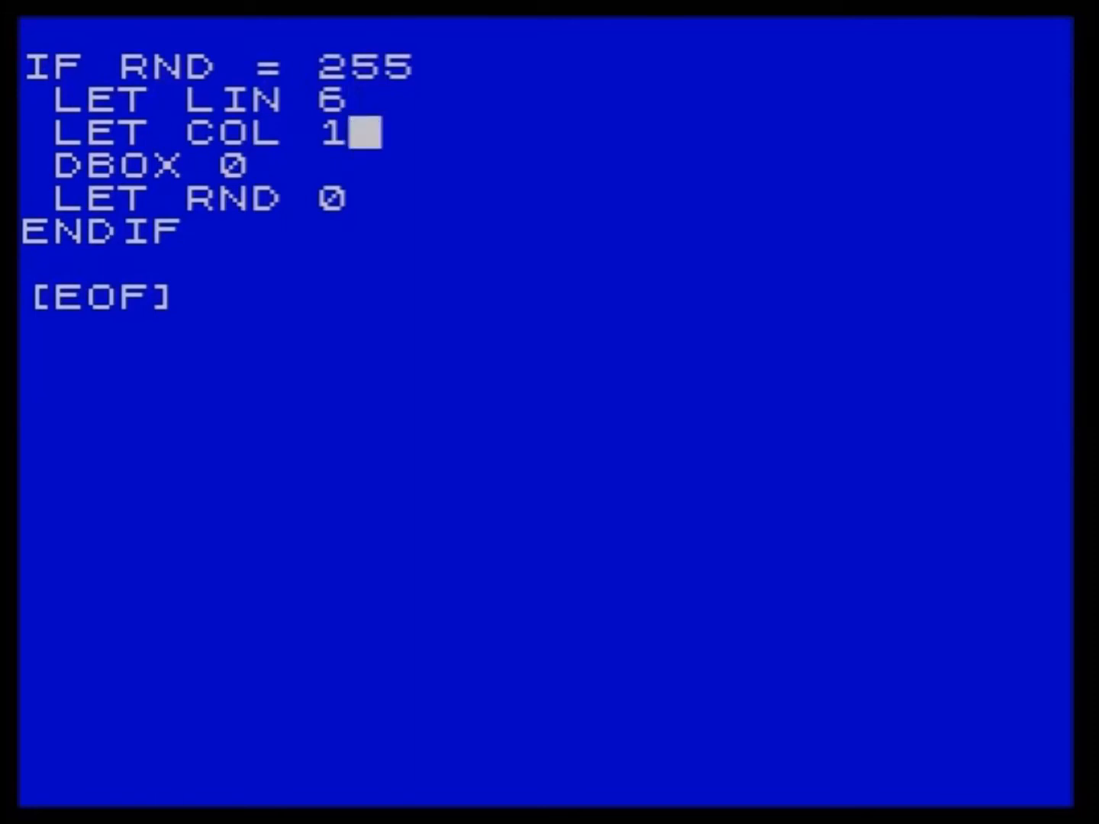
pyautogui.write('5')
pyautogui.press('Escape')
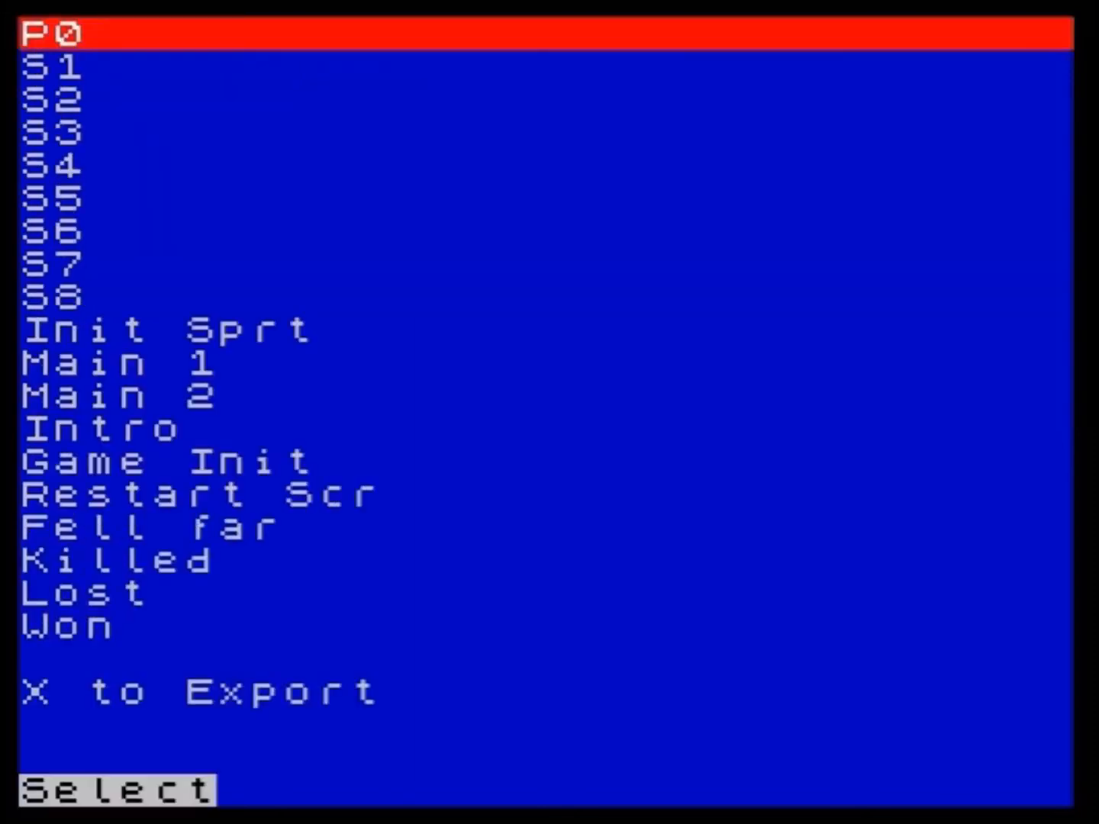
# Step: Run the game test again to check the message text's position inside the dialogue box, and exit the test
pyautogui.press('Escape')
pyautogui.press('x')
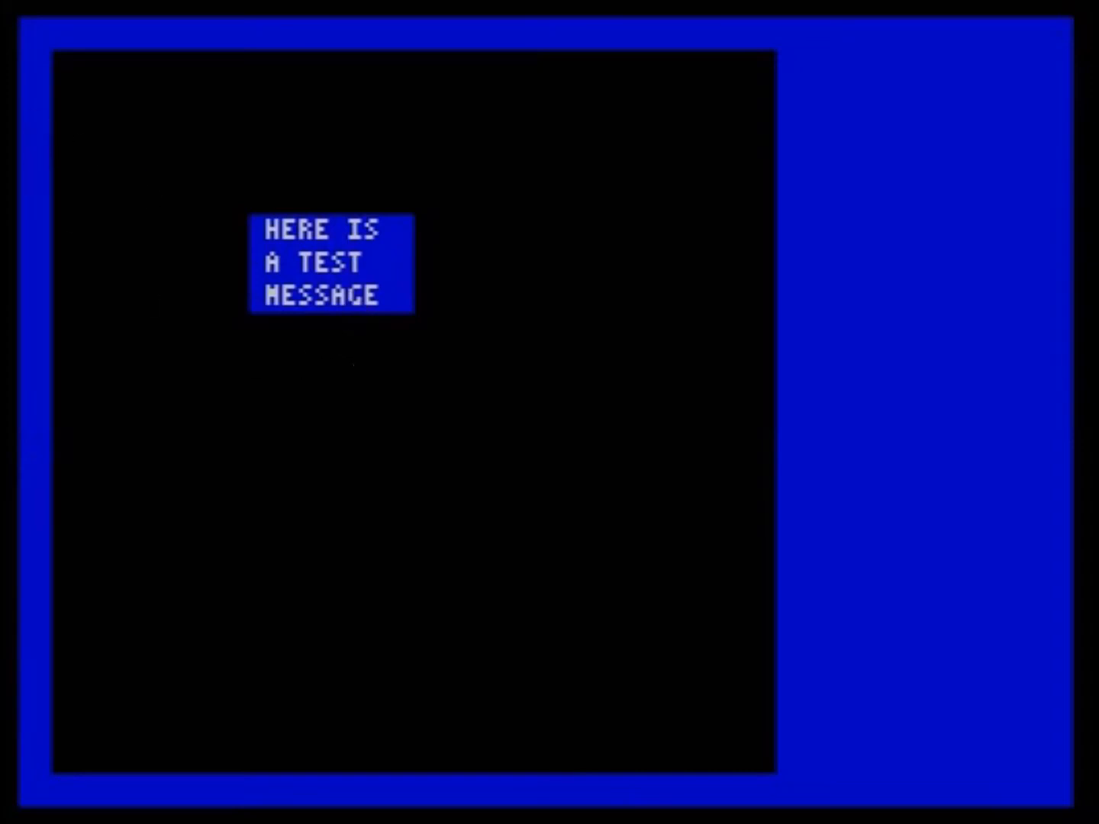
pyautogui.press('space')
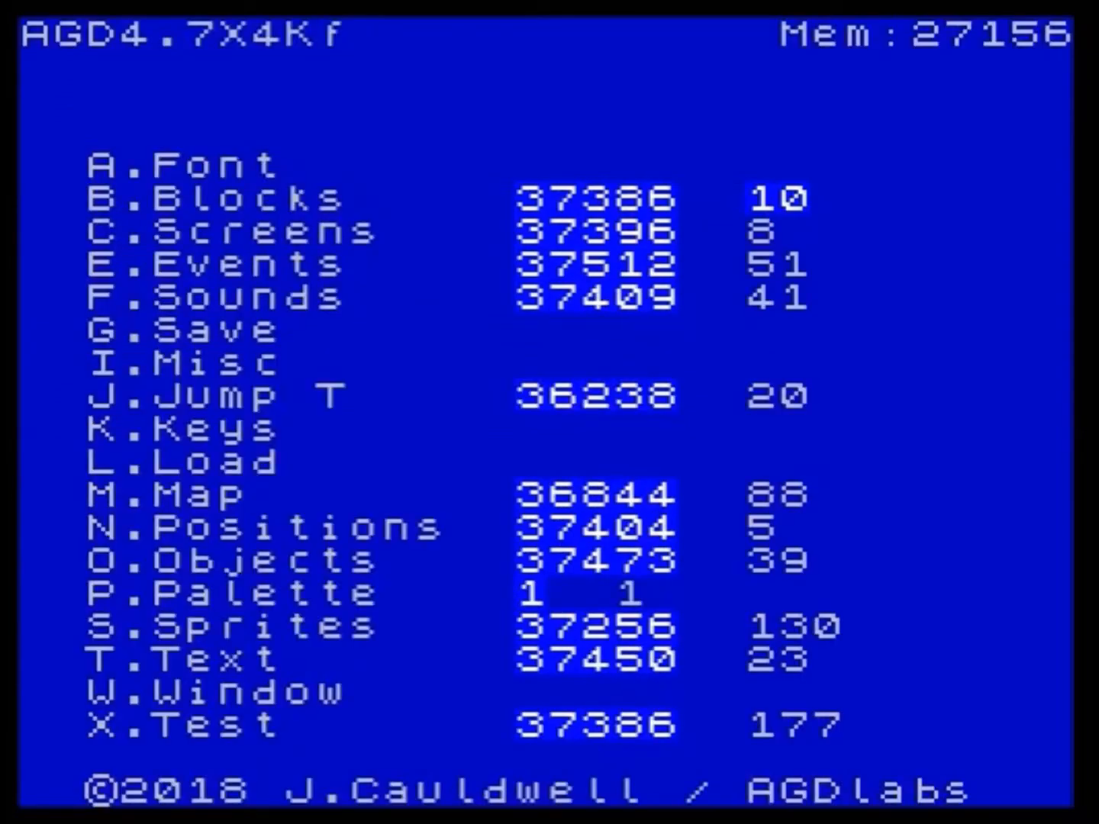
# Step: Insert the line clr 56 directly below IF RND = 255 in the Main 1 script
pyautogui.press('e')
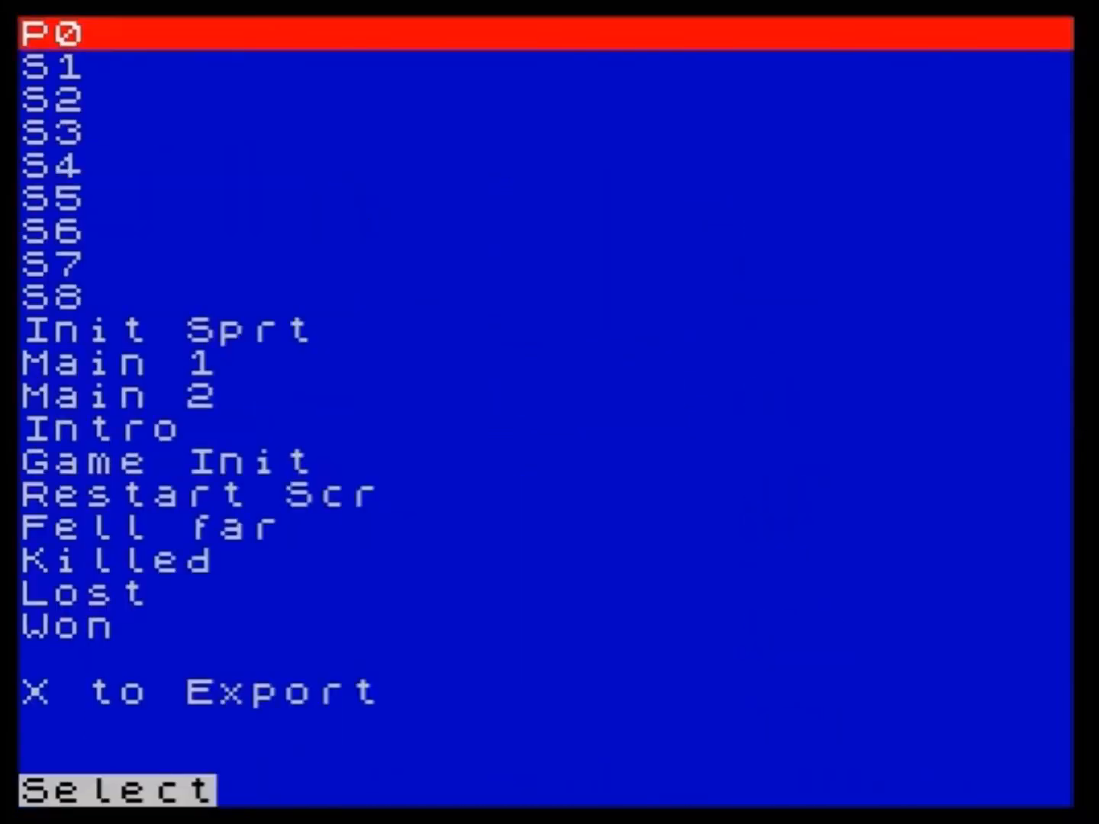
pyautogui.press('Down')
pyautogui.press('Down')
pyautogui.press('Down')
pyautogui.press('Down')
pyautogui.press('Down')
pyautogui.press('Down')
pyautogui.press('Down')
pyautogui.press('Down')
pyautogui.press('Down')
pyautogui.press('Down')
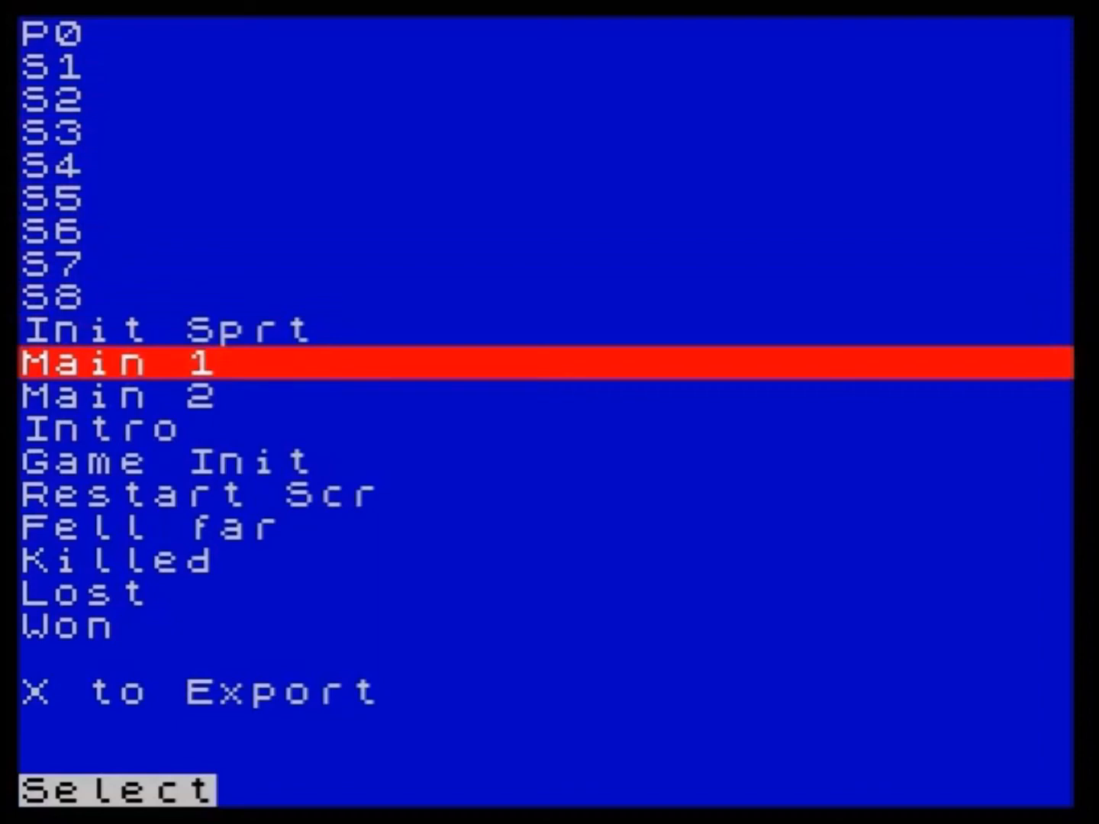
pyautogui.press('Return')
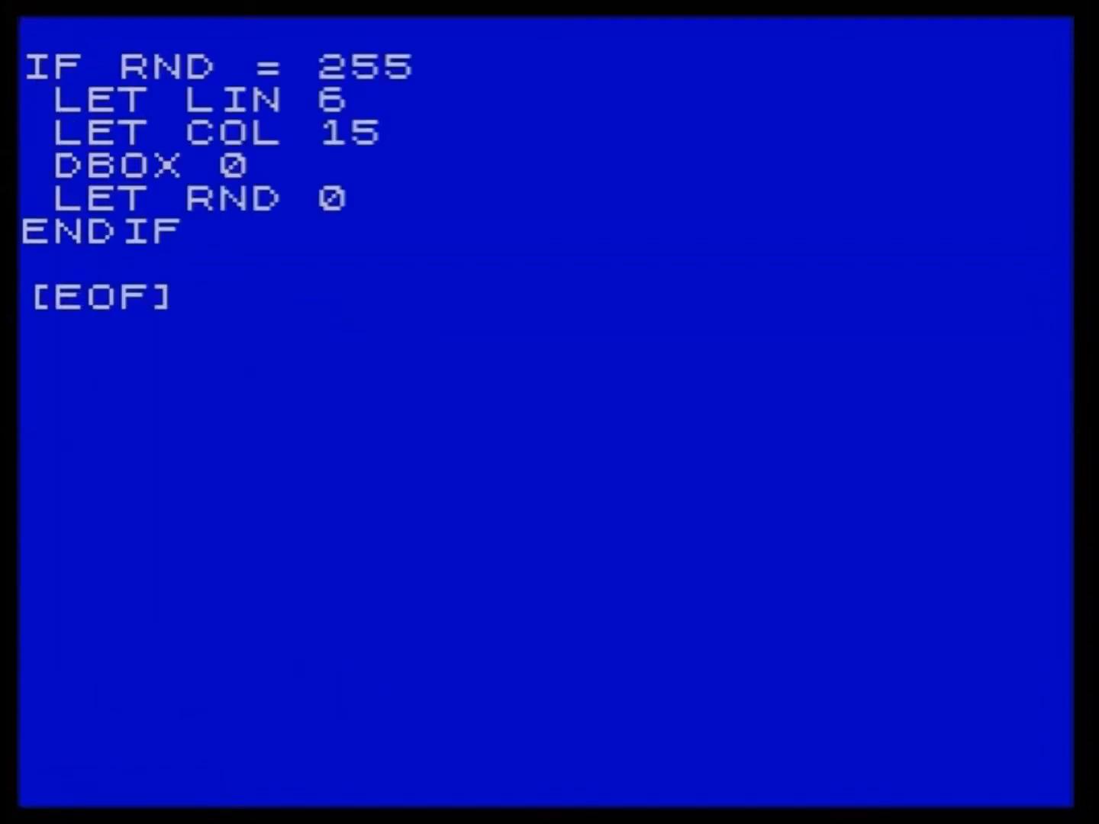
pyautogui.press('Return')
pyautogui.press('Up')
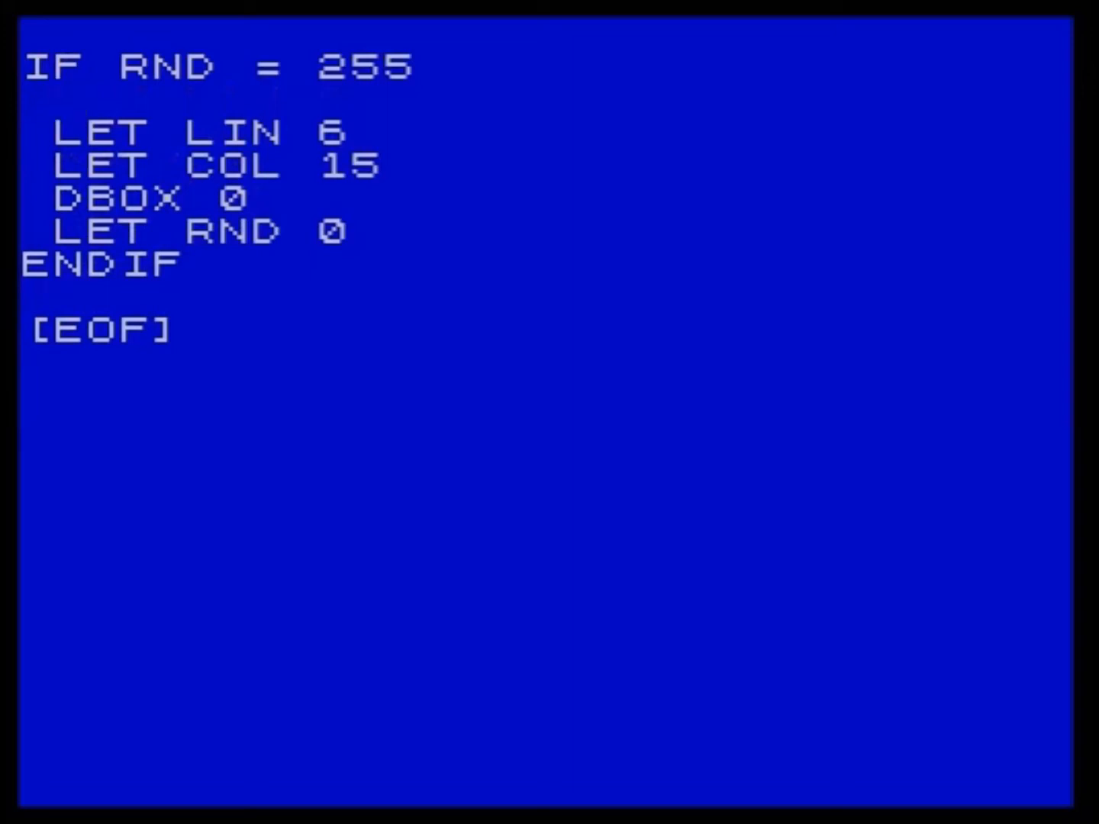
pyautogui.write('clr 56')
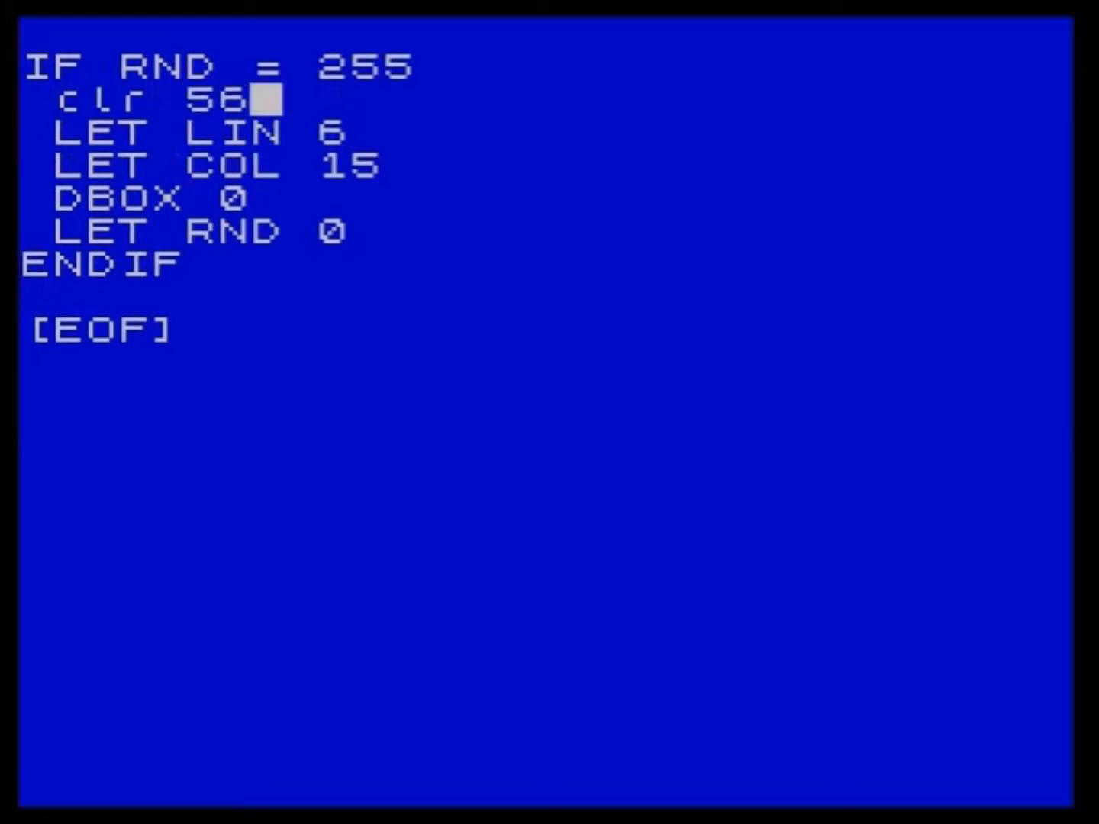
# Step: Leave the event editor and test the game with the new clr colour setting
pyautogui.press('Escape')
pyautogui.press('Escape')
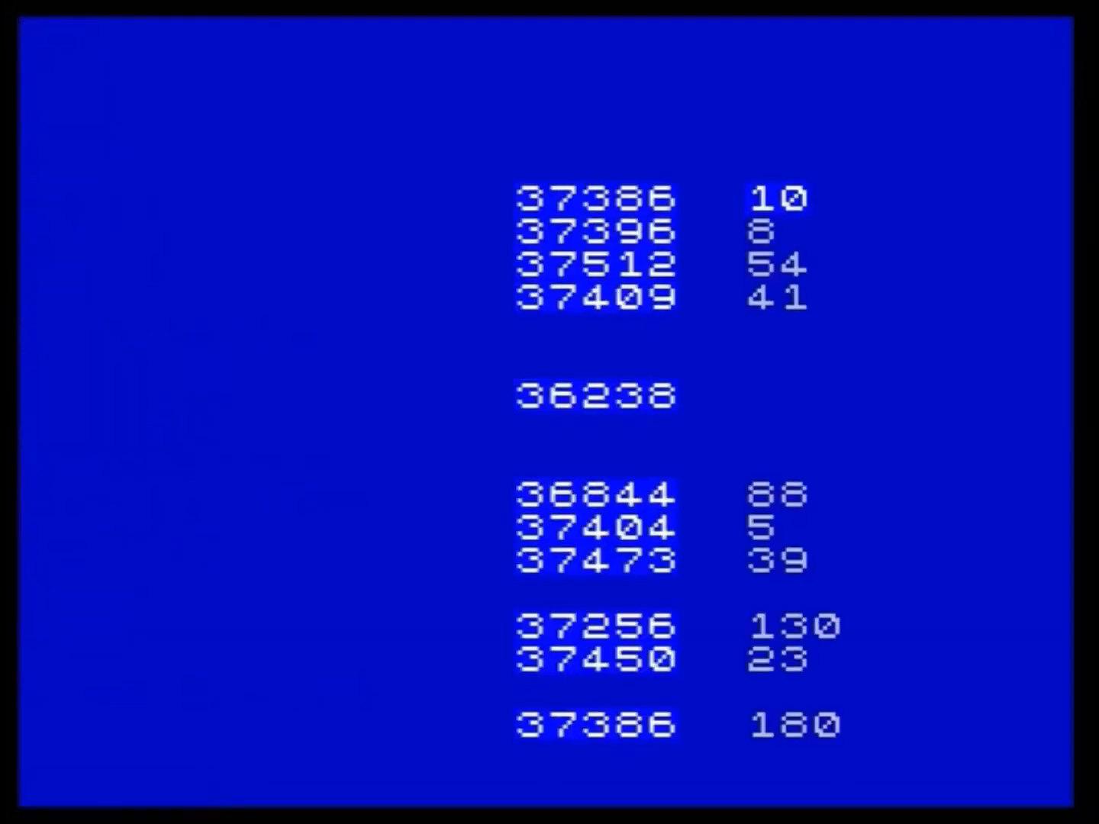
pyautogui.press('x')
pyautogui.press('Escape')
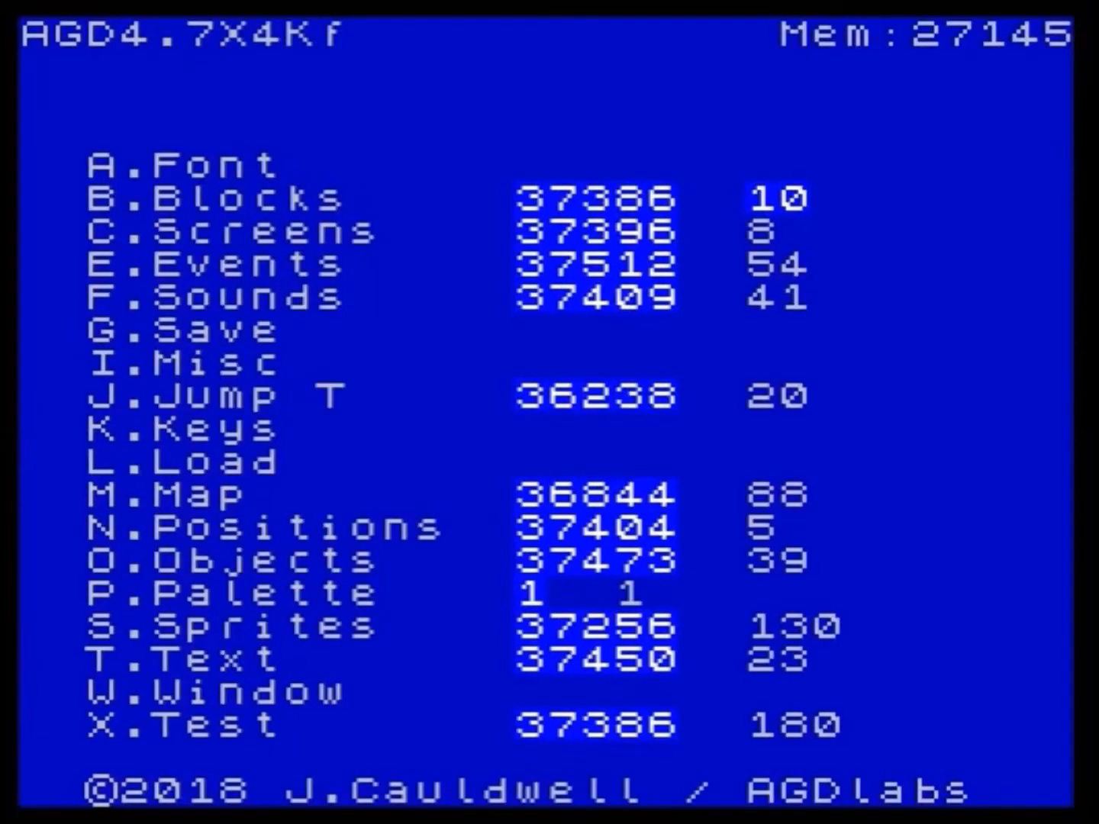
# Step: Change the CLR value in the Main 1 script to 164
pyautogui.press('e')
pyautogui.press('Down')
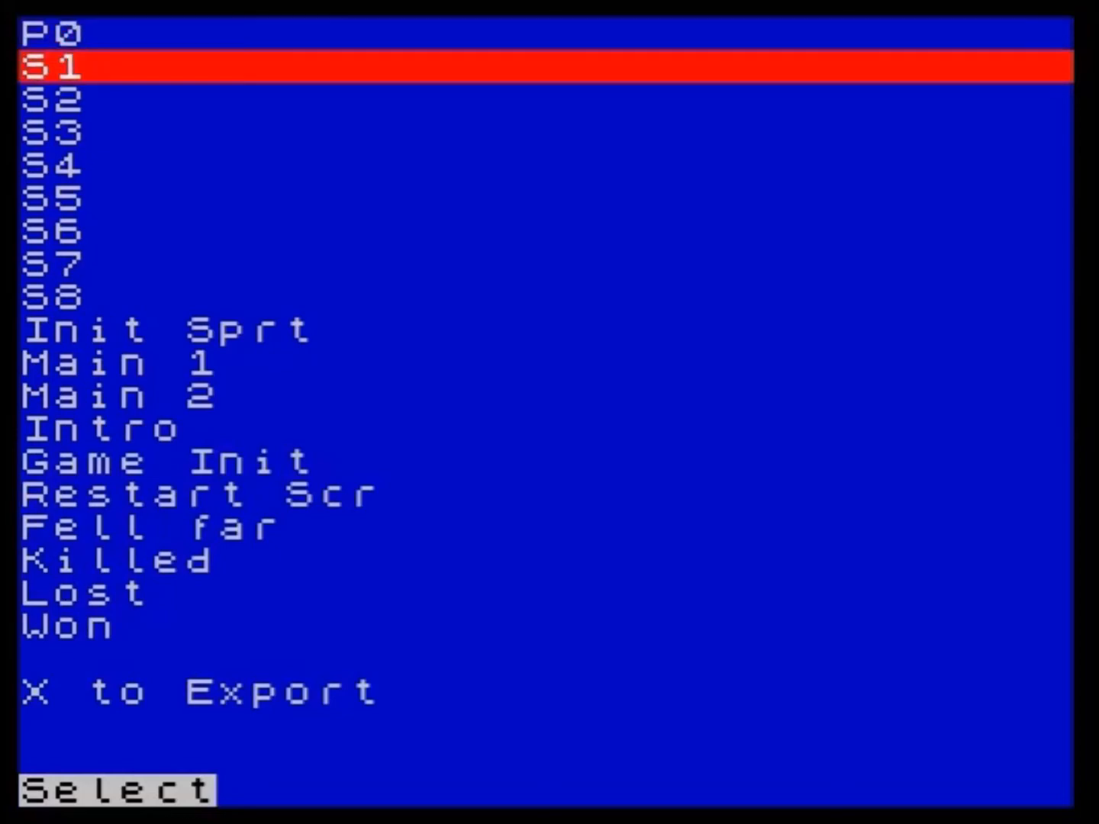
pyautogui.press('Down')
pyautogui.press('Down')
pyautogui.press('Down')
pyautogui.press('Down')
pyautogui.press('Down')
pyautogui.press('Down')
pyautogui.press('Down')
pyautogui.press('Down')
pyautogui.press('Down')
pyautogui.press('Return')
pyautogui.press('Right')
pyautogui.press('Right')
pyautogui.press('Right')
pyautogui.press('Right')
pyautogui.press('Right')
pyautogui.press('Right')
pyautogui.press('Right')
pyautogui.press('Down')
pyautogui.press('BackSpace')
pyautogui.press('BackSpace')
pyautogui.write('164')
# Step: Leave the event editor and test the game with CLR set to 164
pyautogui.press('Escape')
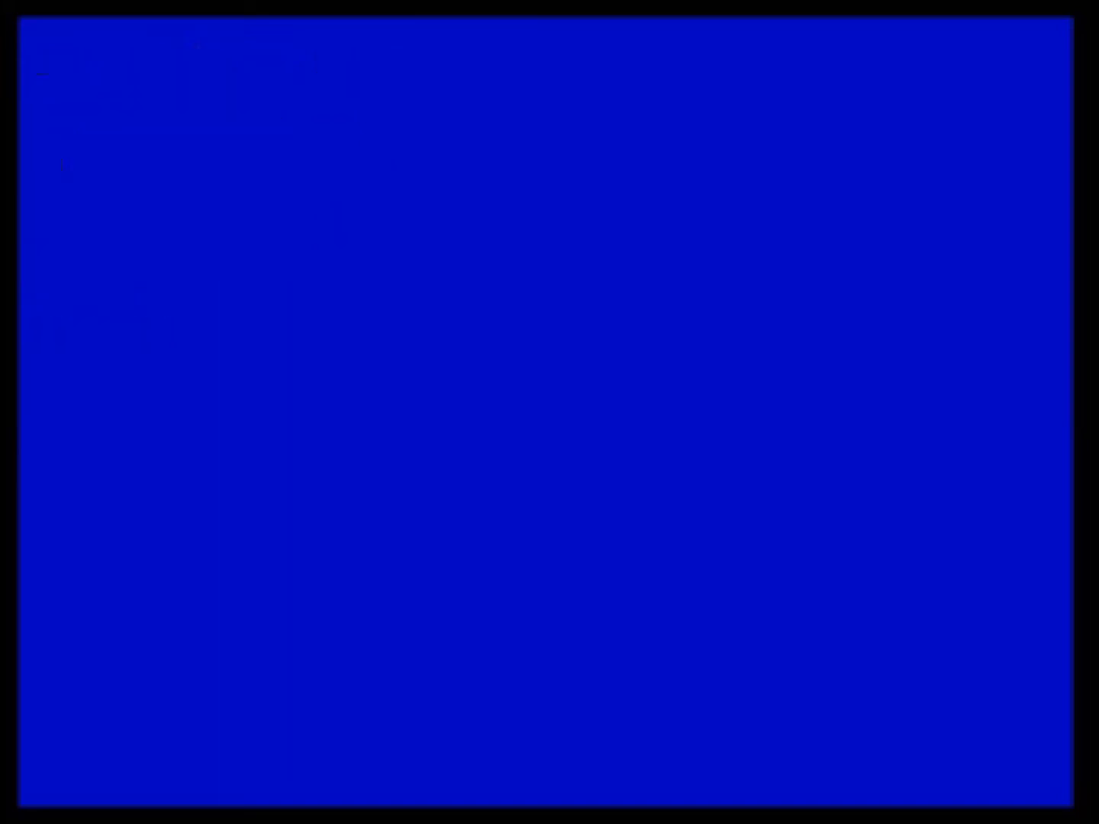
pyautogui.press('Escape')
pyautogui.press('x')
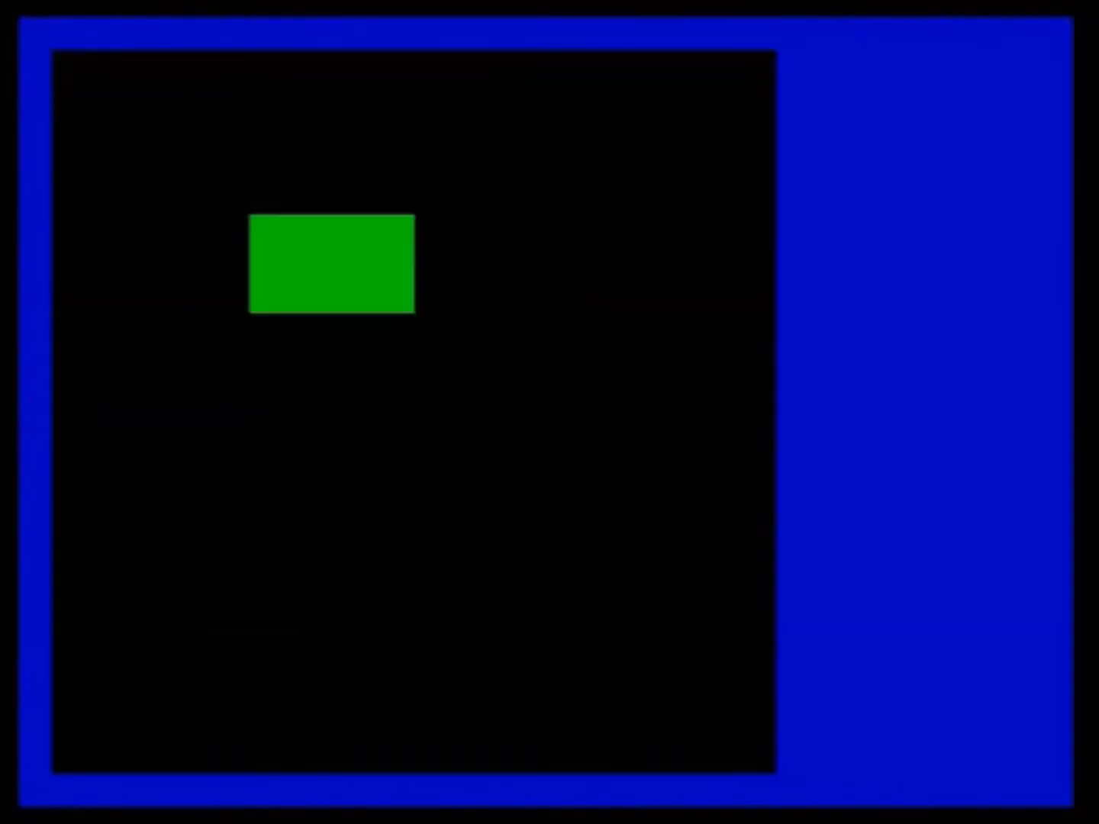
# Step: Set the CLR value in the Main 1 event script to 160
pyautogui.press('e')
pyautogui.press('Down')
pyautogui.press('Down')
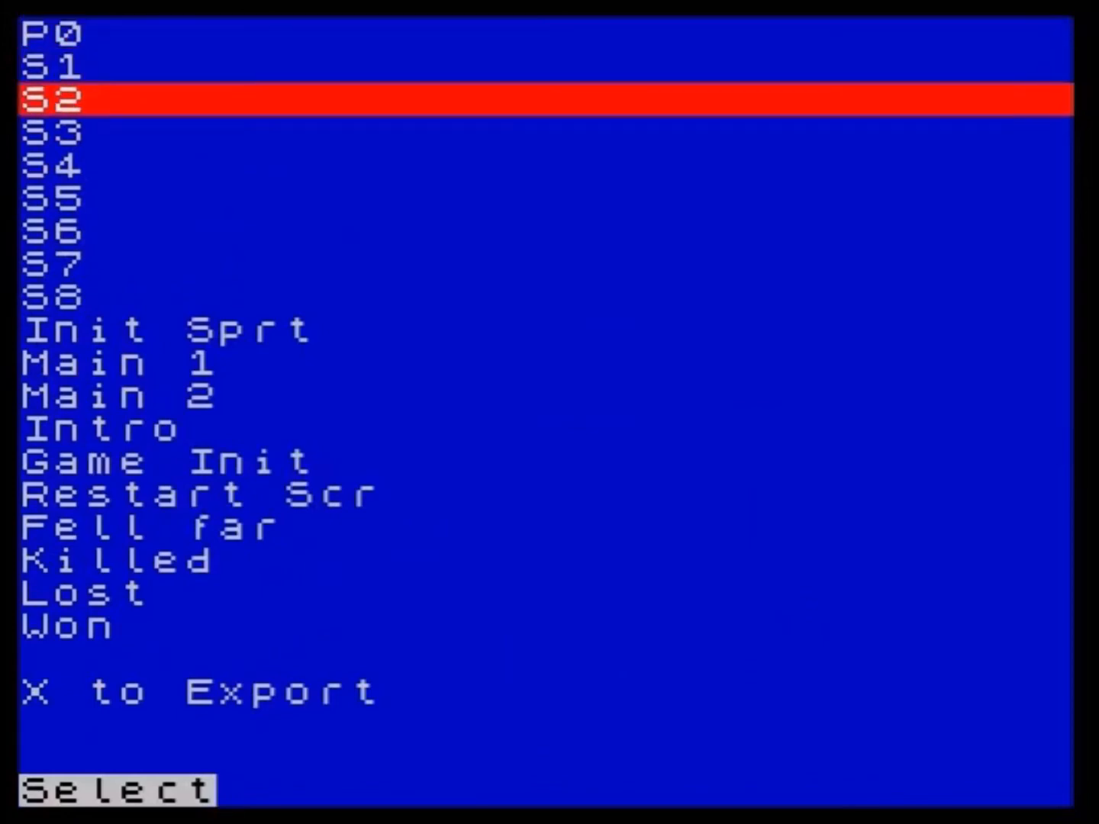
pyautogui.press('Down')
pyautogui.press('Down')
pyautogui.press('Down')
pyautogui.press('Down')
pyautogui.press('Down')
pyautogui.press('Down')
pyautogui.press('Down')
pyautogui.press('Down')
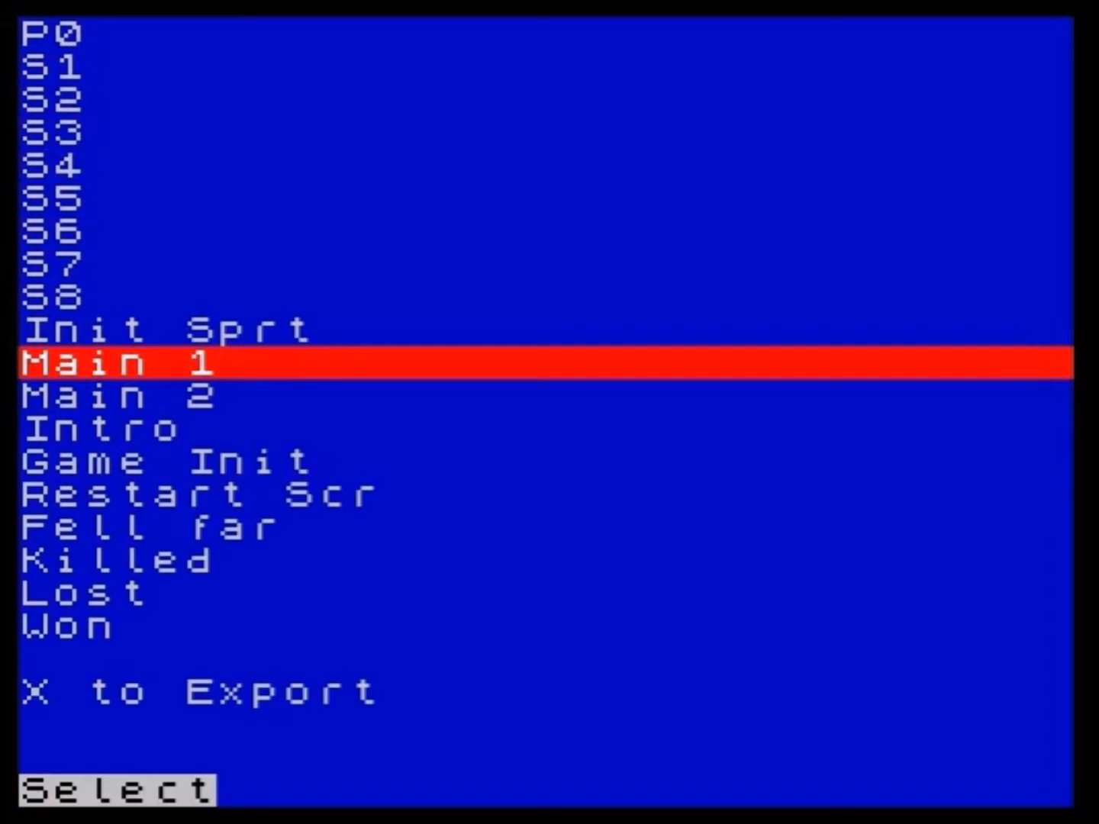
pyautogui.press('Return')
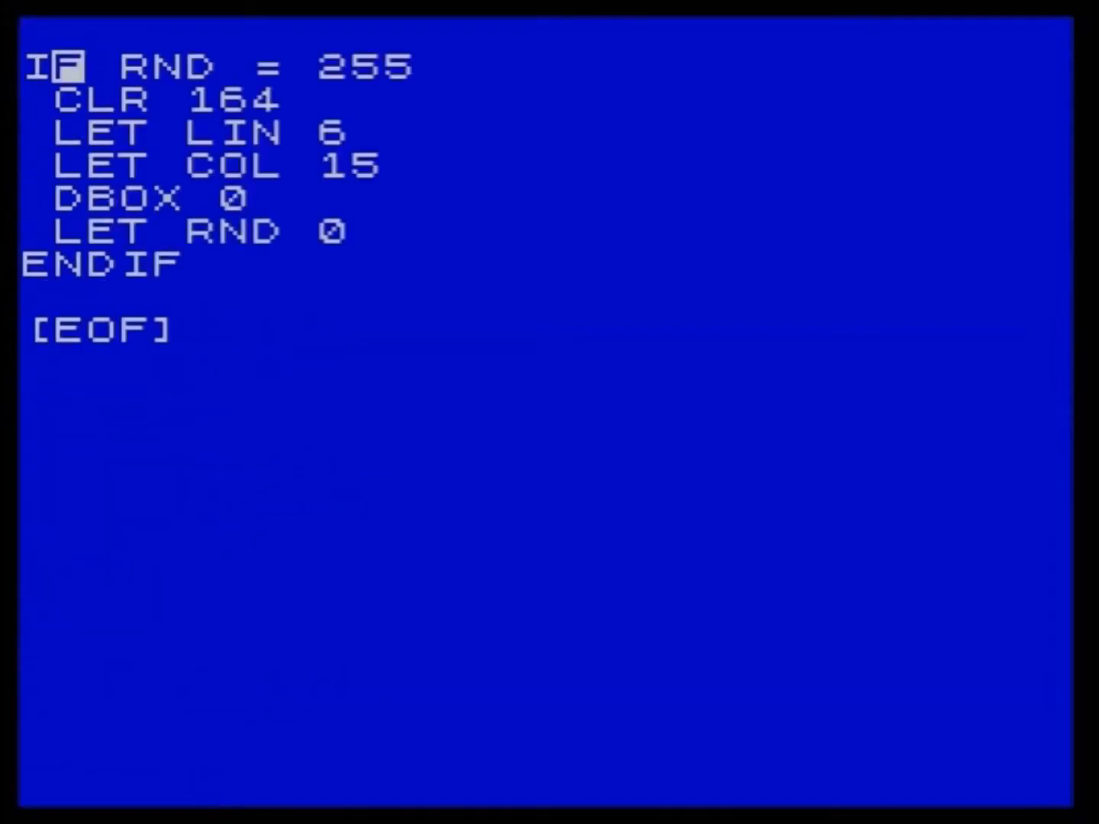
pyautogui.press('Right')
pyautogui.press('Down')
pyautogui.press('BackSpace')
pyautogui.write('0')
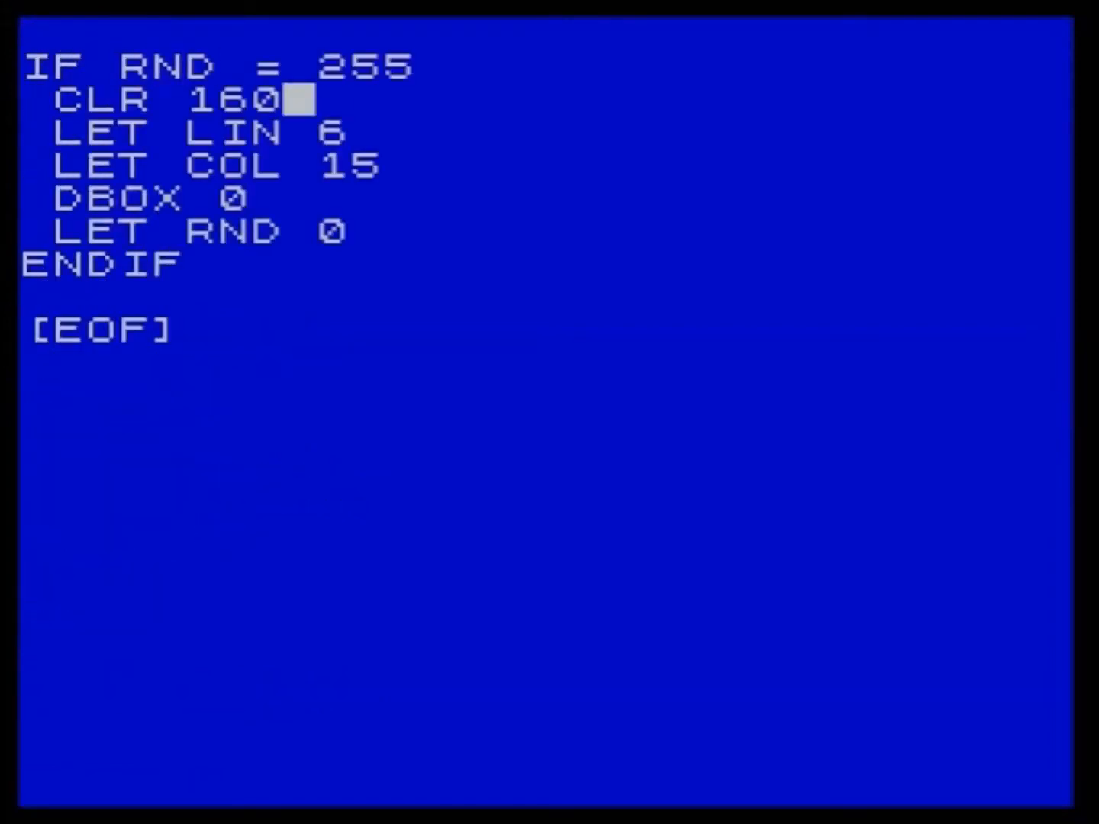
# Step: Run the game test to check the dialogue box colours with CLR 160, and exit the test
pyautogui.press('Escape')
pyautogui.press('Escape')
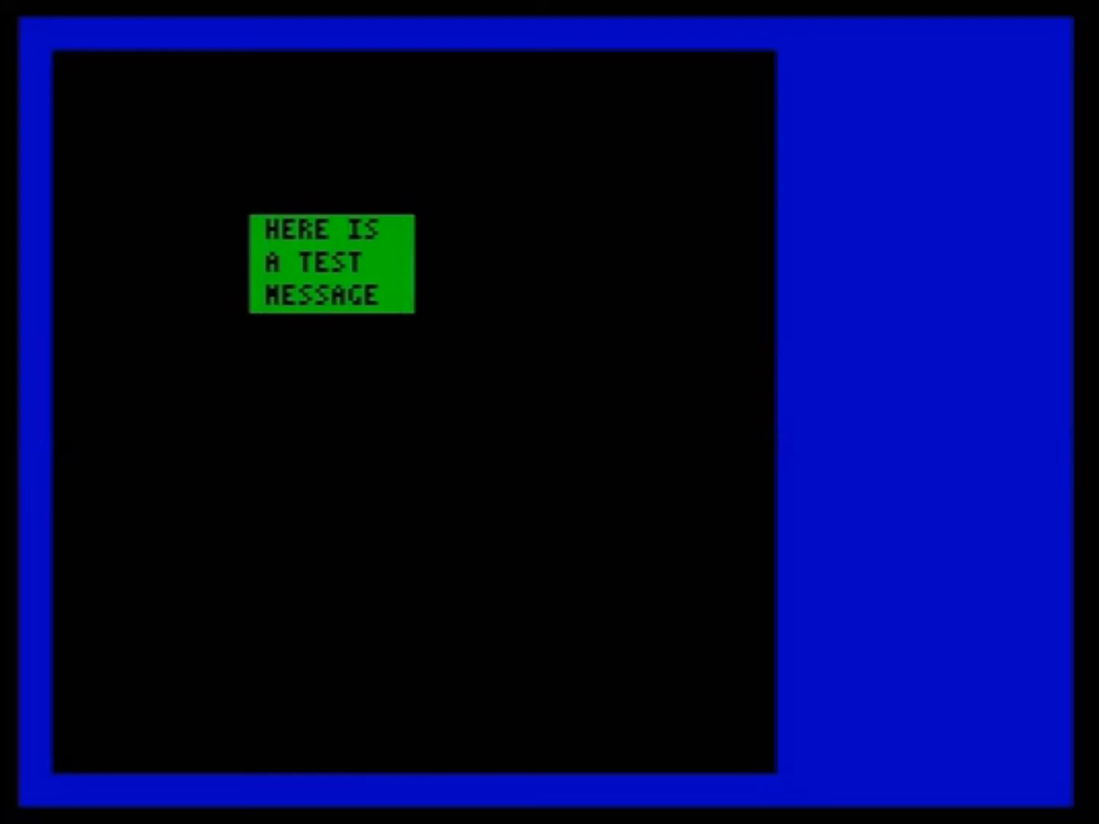
pyautogui.hotkey('shift', 'space')
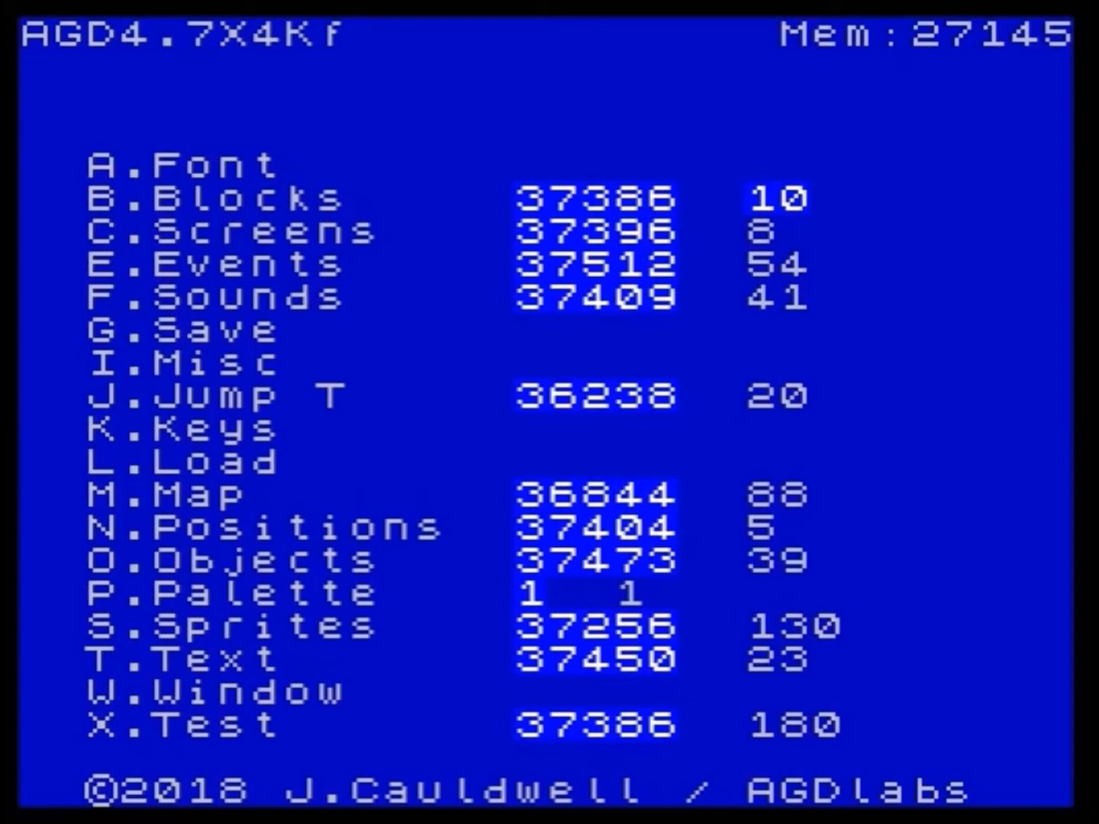
# Step: Replace the CLR value in the Main 1 script with 49
pyautogui.press('e')
pyautogui.press('Down')
pyautogui.press('Down')
pyautogui.press('Down')
pyautogui.press('Down')
pyautogui.press('Down')
pyautogui.press('Down')
pyautogui.press('Down')
pyautogui.press('Down')
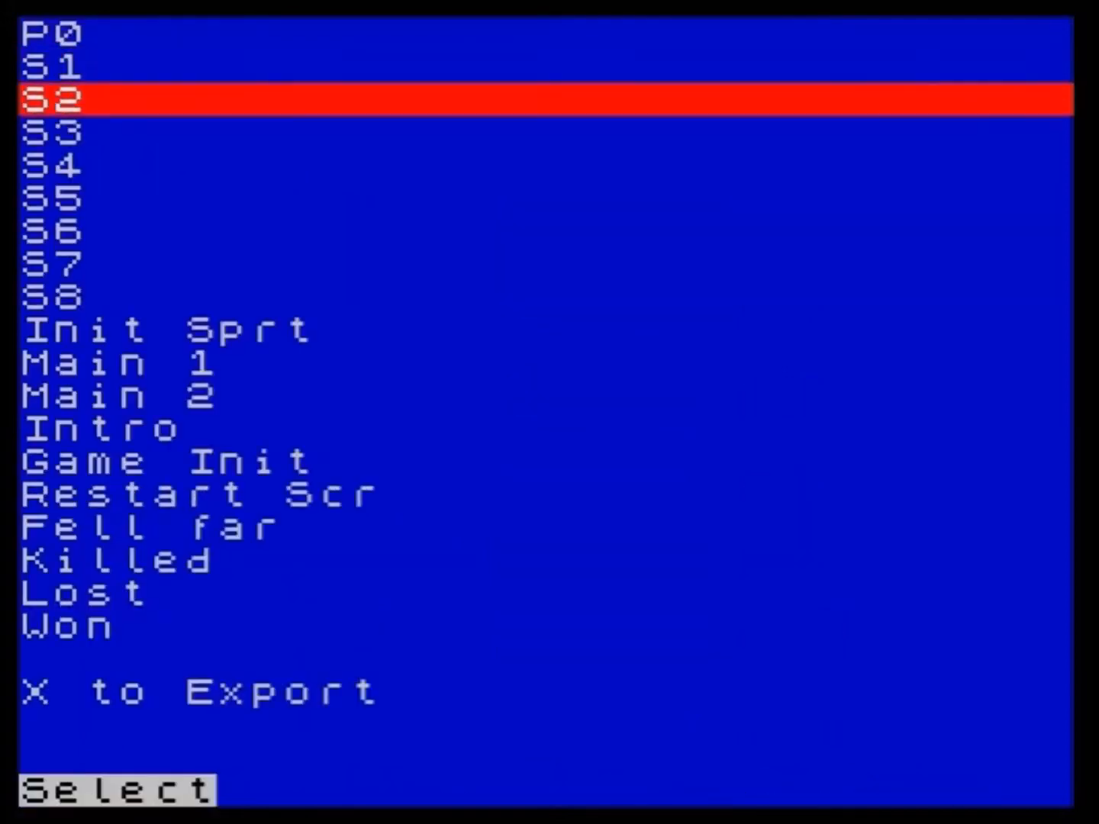
pyautogui.press('Down')
pyautogui.press('Return')
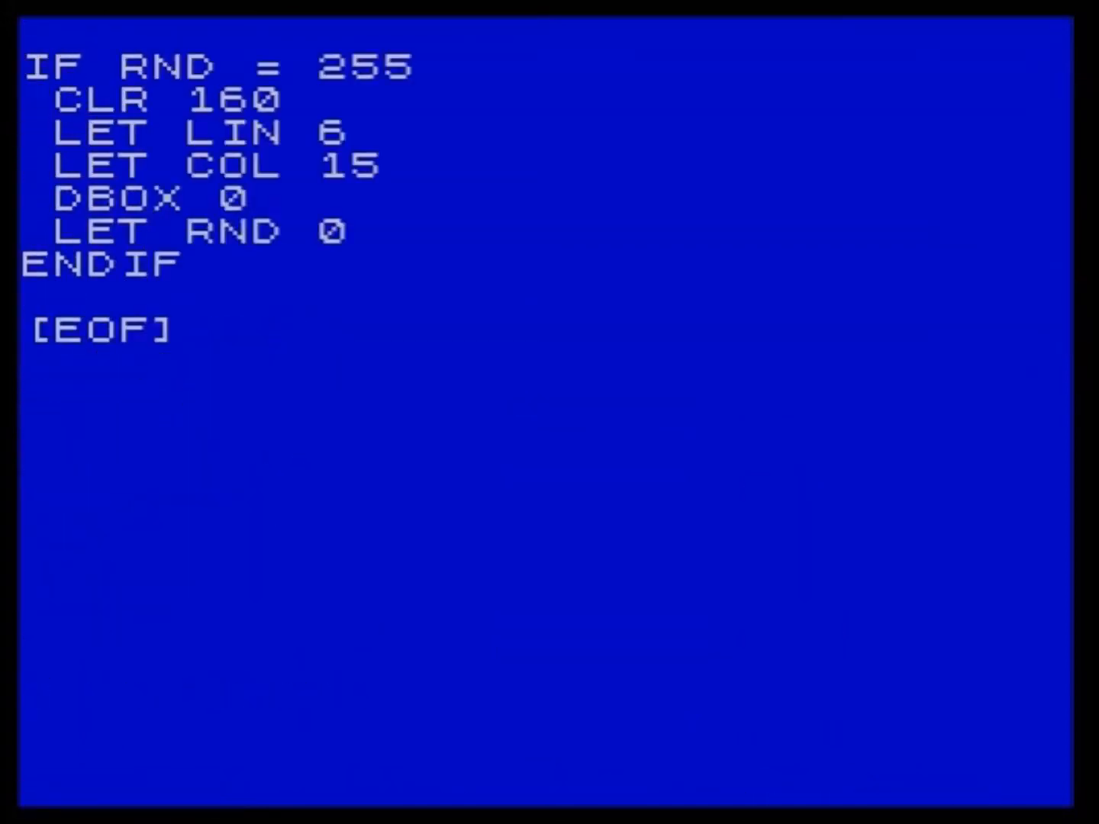
pyautogui.press('Right')
pyautogui.press('Right')
pyautogui.press('Right')
pyautogui.press('Right')
pyautogui.press('Right')
pyautogui.press('Right')
pyautogui.press('Up')
pyautogui.press('Up')
pyautogui.press('Down')
pyautogui.press('BackSpace')
pyautogui.press('BackSpace')
pyautogui.press('BackSpace')
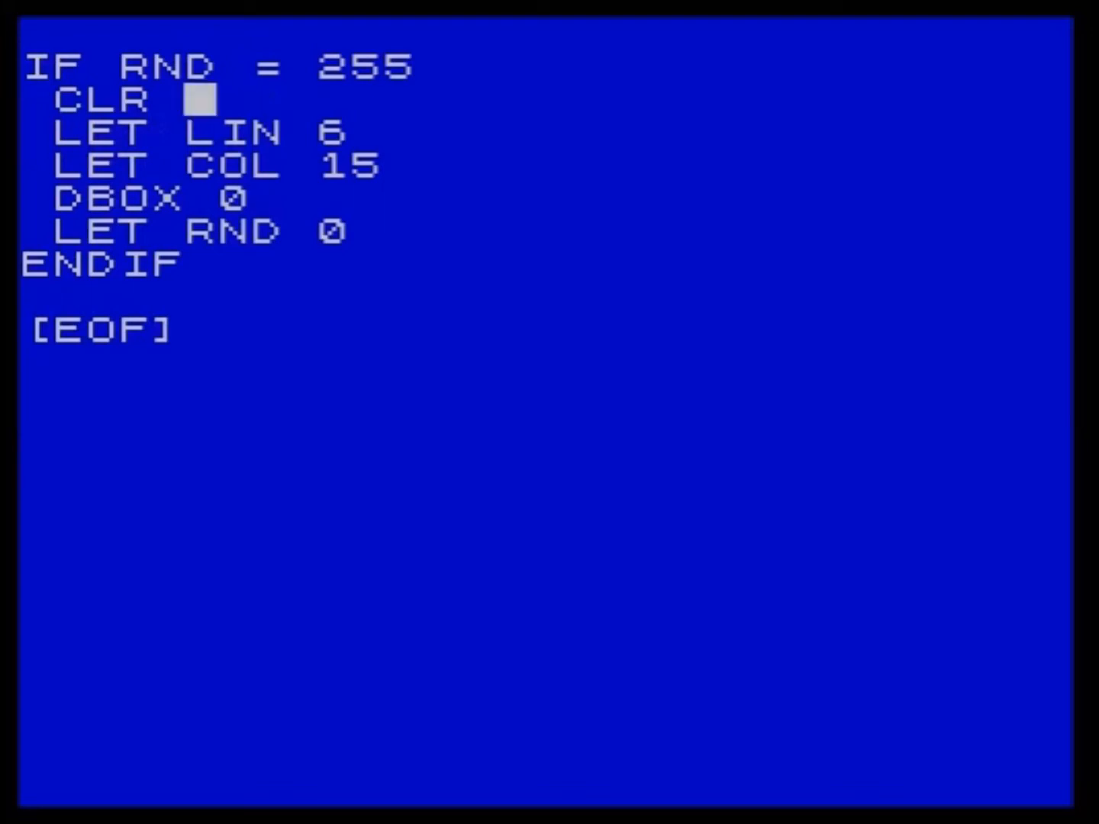
pyautogui.write('49')
# Step: Test the game with CLR 49 to check the message box colours, and return to the main menu
pyautogui.press('Escape')
pyautogui.press('Escape')
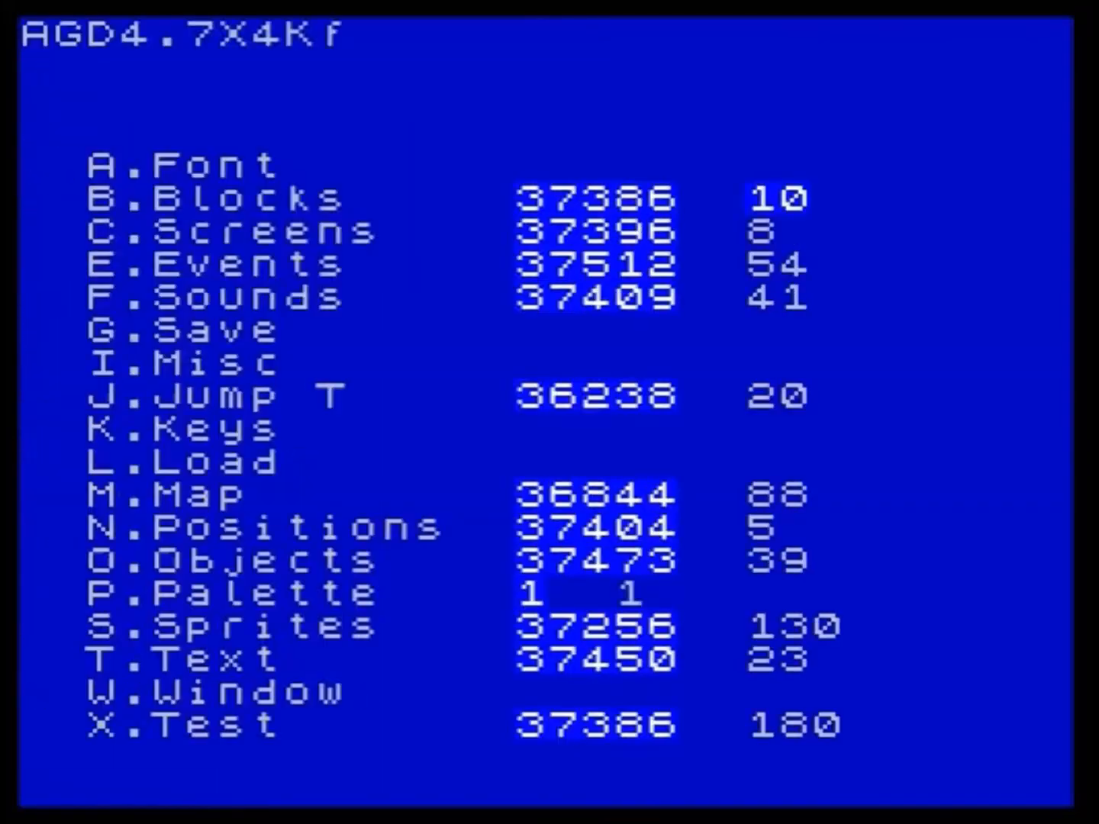
pyautogui.press('x')
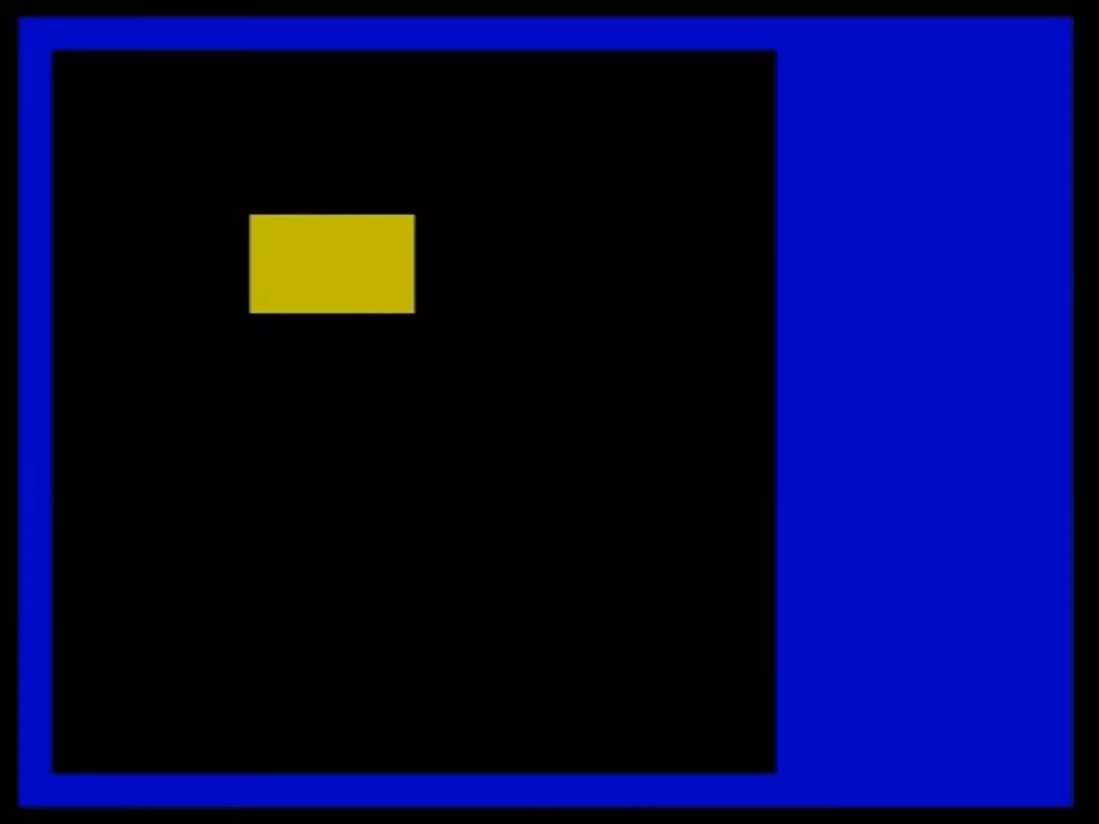
pyautogui.press('Escape')
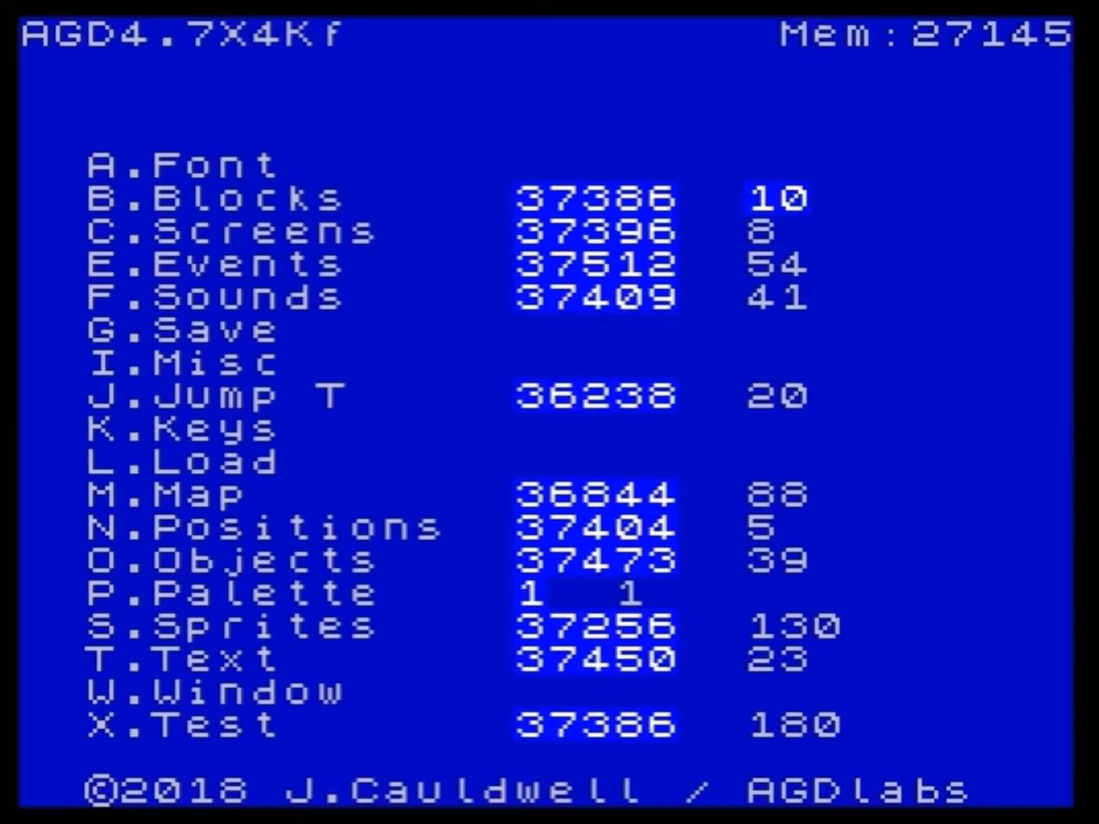
# Step: Examine the character set in the font editor and return to the main menu
pyautogui.press('a')
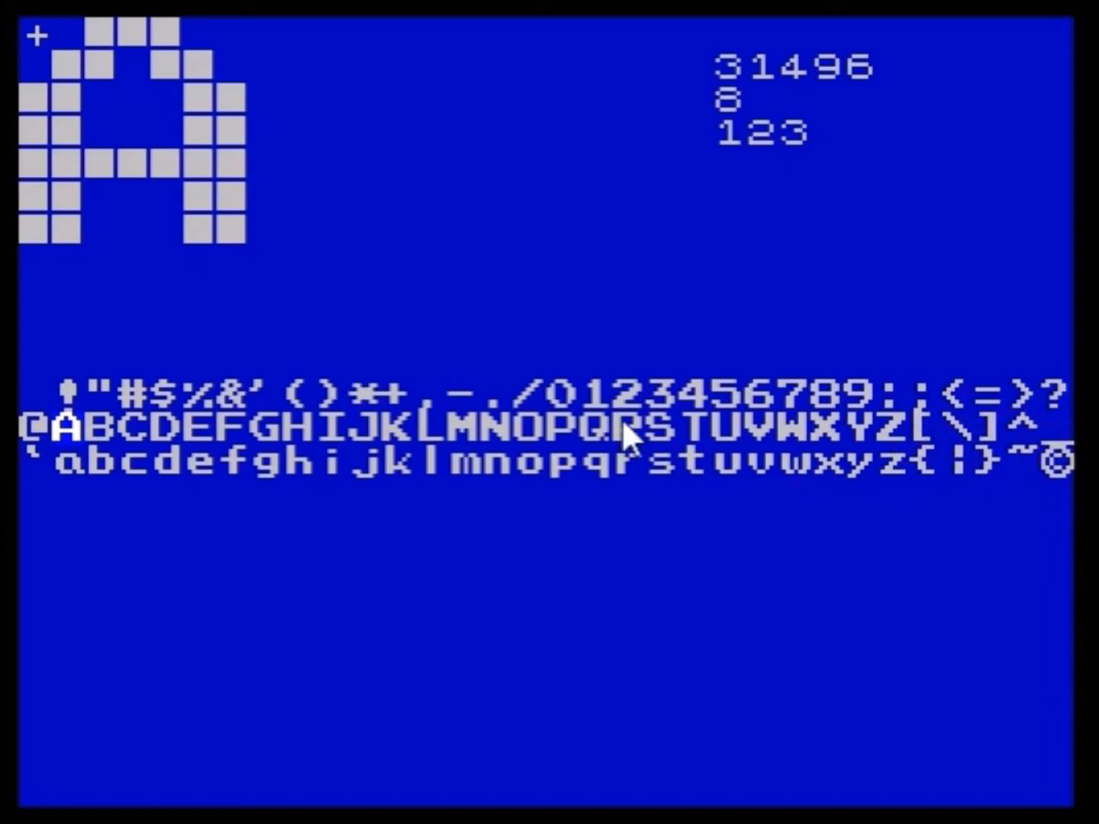
pyautogui.press('Return')
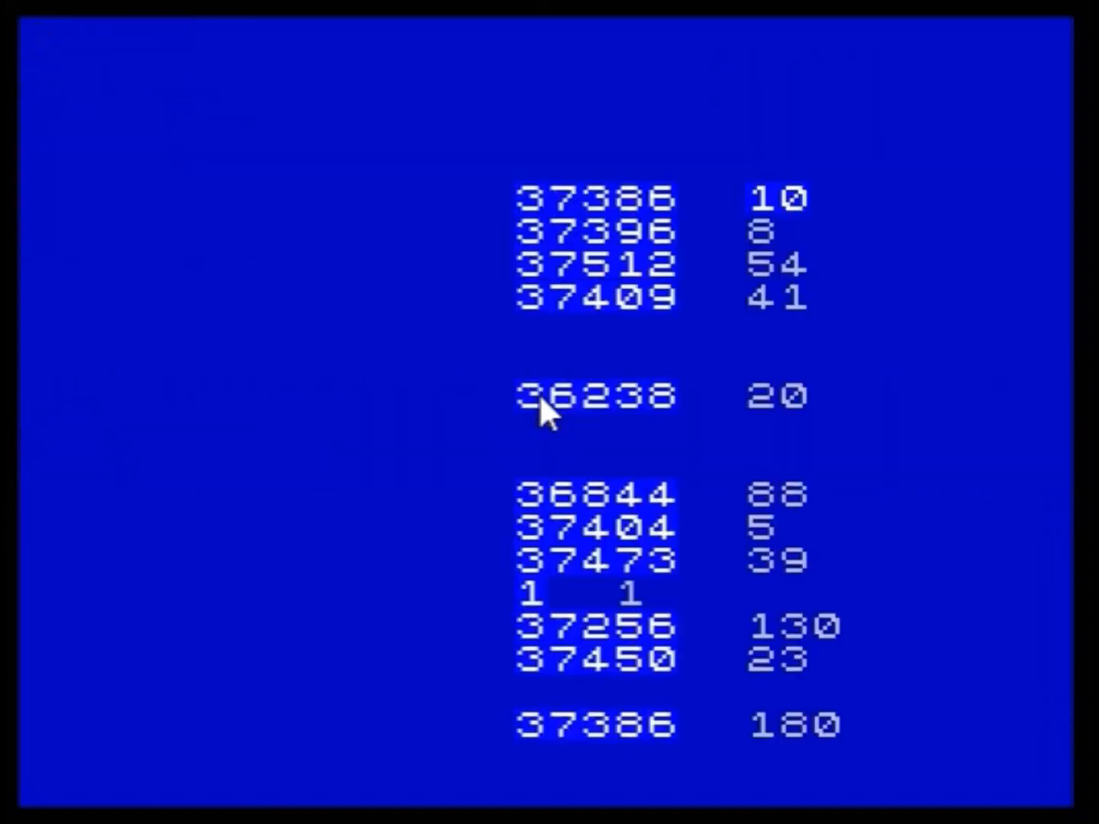
pyautogui.press('e')
pyautogui.press('0')
pyautogui.press('Escape')
pyautogui.press('Return')
# Step: Append a semicolon to the MESSAGE line of text message 0
pyautogui.press('t')
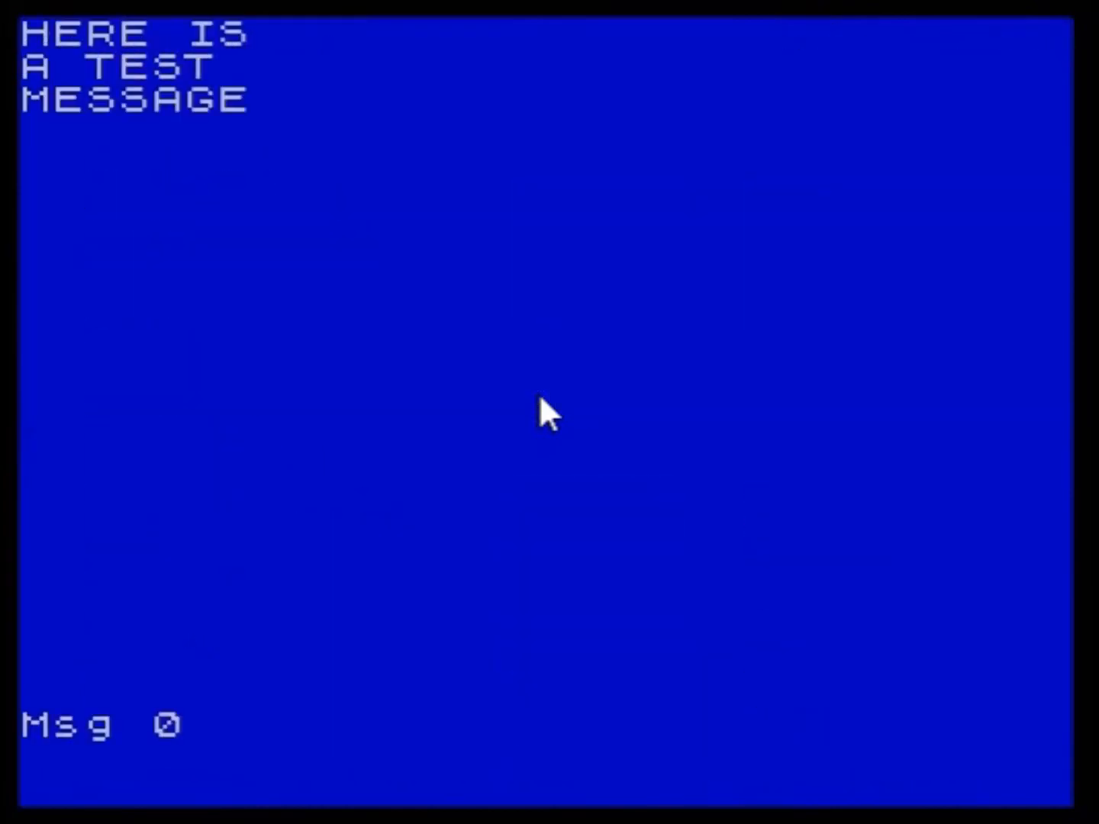
pyautogui.press('e')
pyautogui.press('Down')
pyautogui.press('Down')
pyautogui.press('Right')
pyautogui.press('Right')
pyautogui.press('Right')
pyautogui.press('Right')
pyautogui.press('Right')
pyautogui.press('Right')
pyautogui.press('Right')
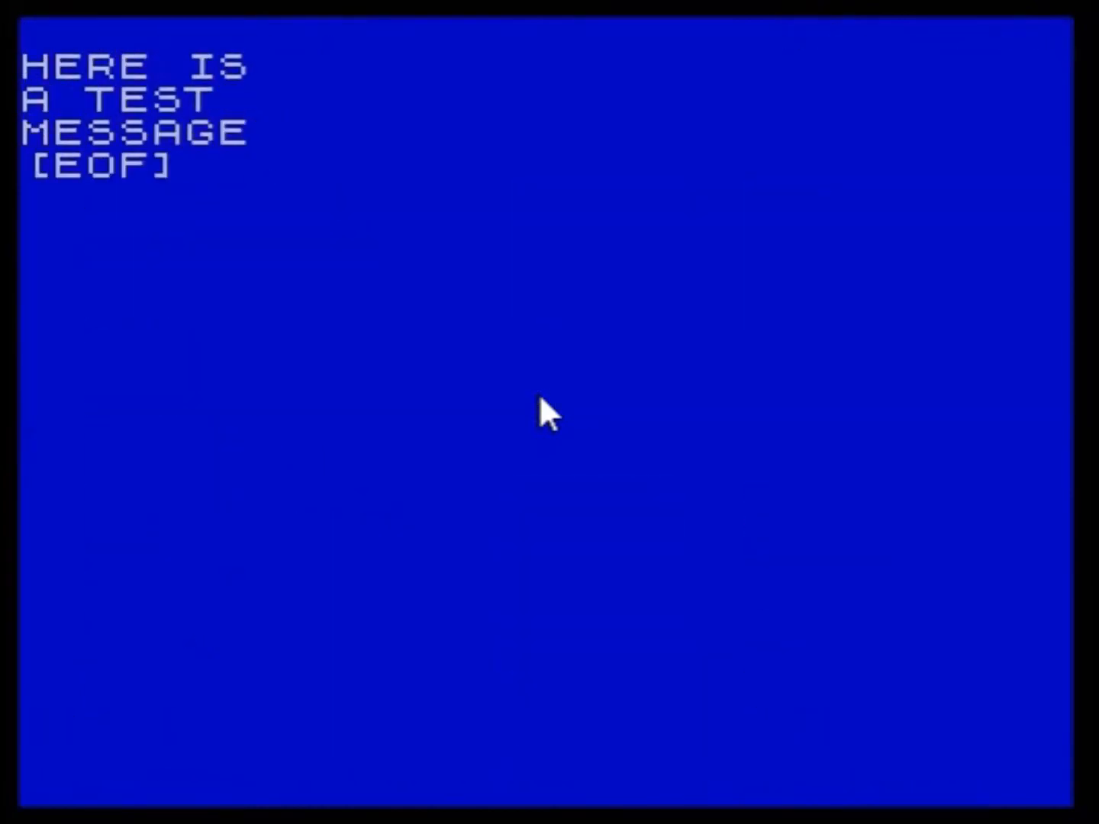
pyautogui.write(';')
pyautogui.press('Return')
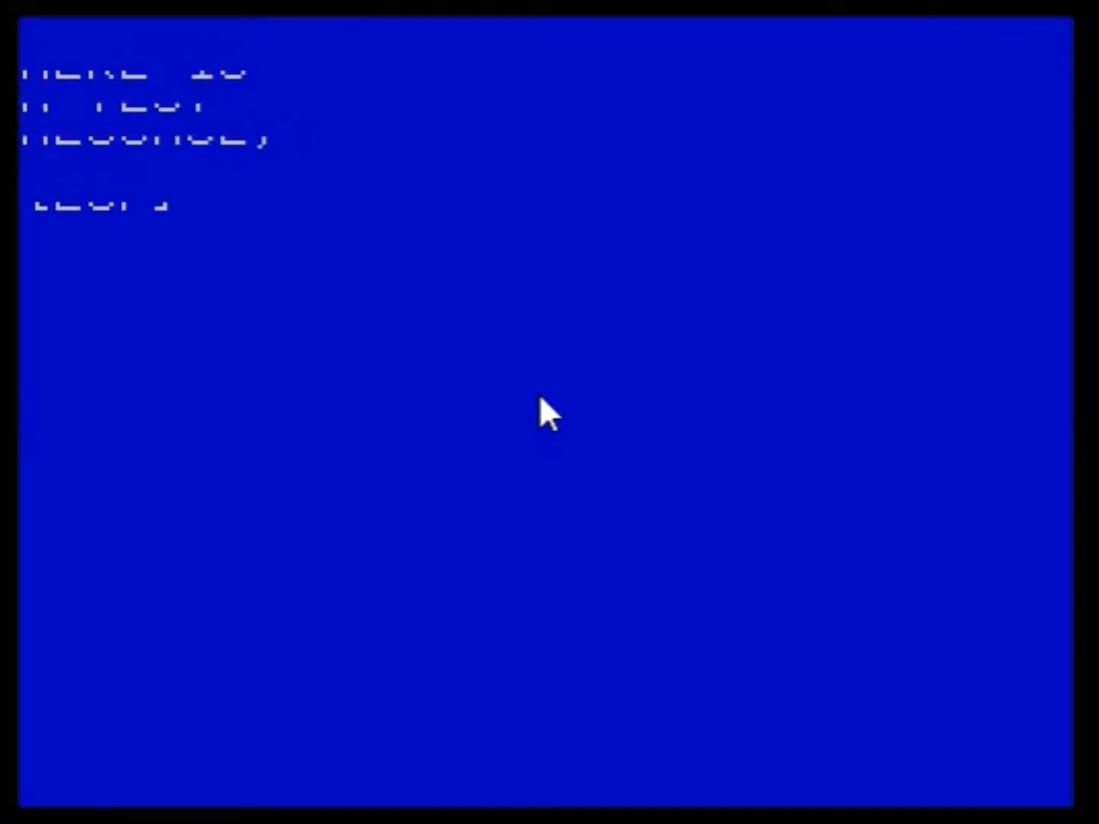
# Step: Test the game to check how the message's semicolon is displayed, and return to the main menu
pyautogui.press('x')
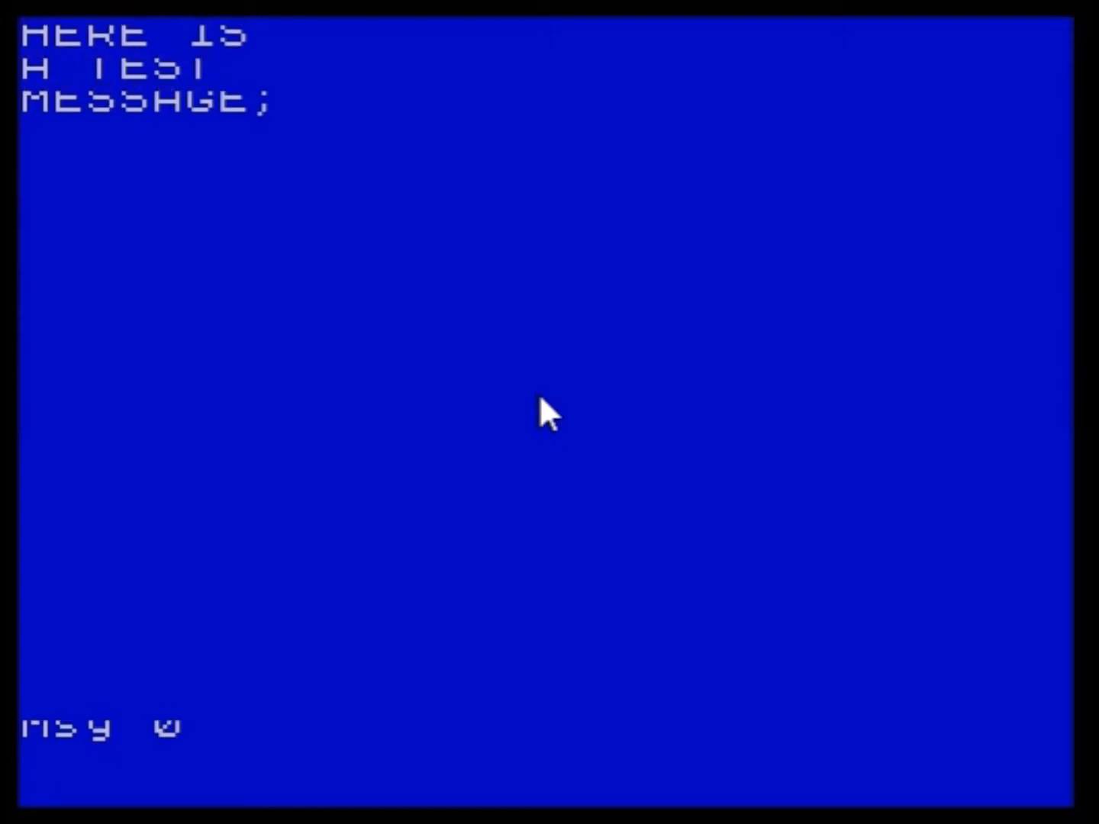
pyautogui.press('t')
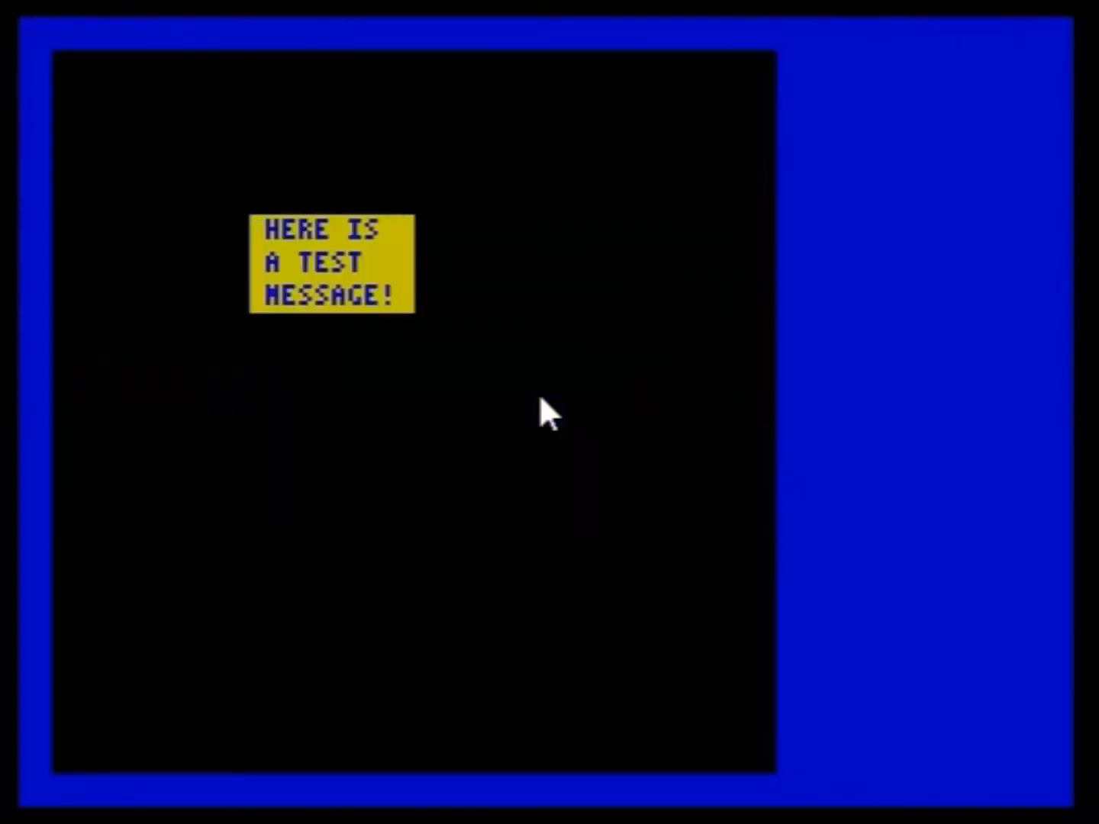
pyautogui.press('Escape')
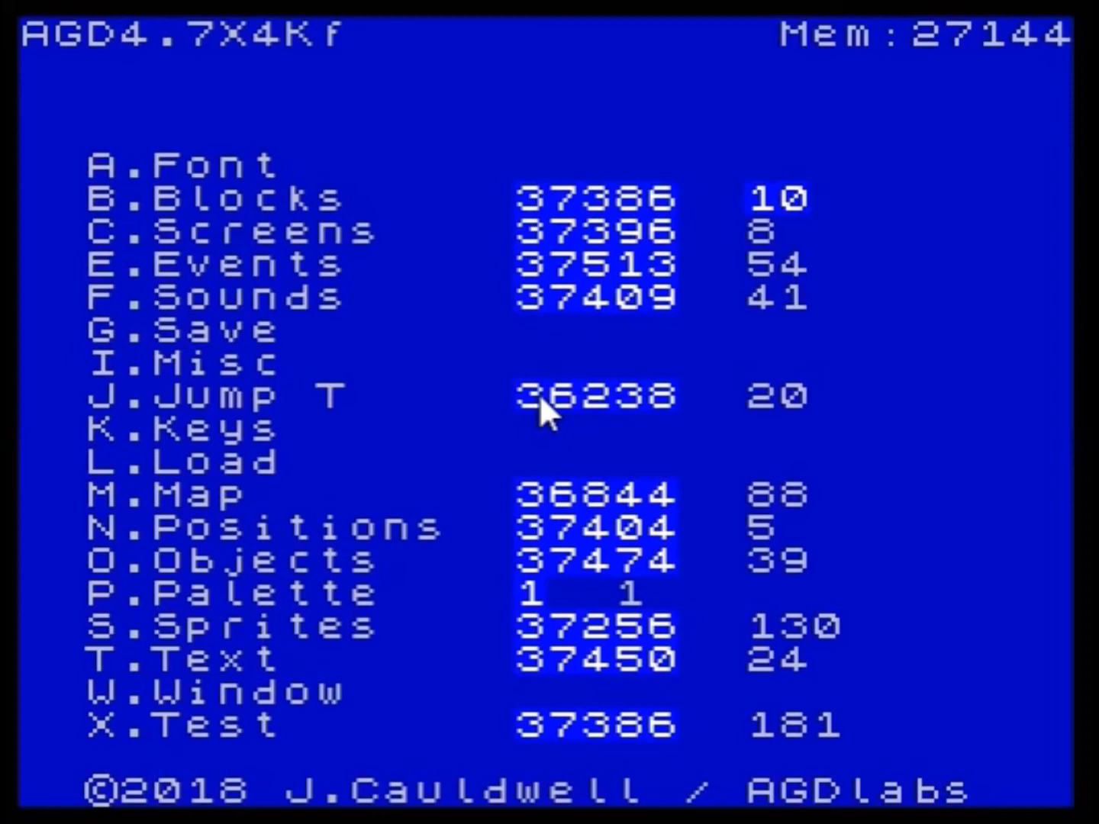
pyautogui.press('e')
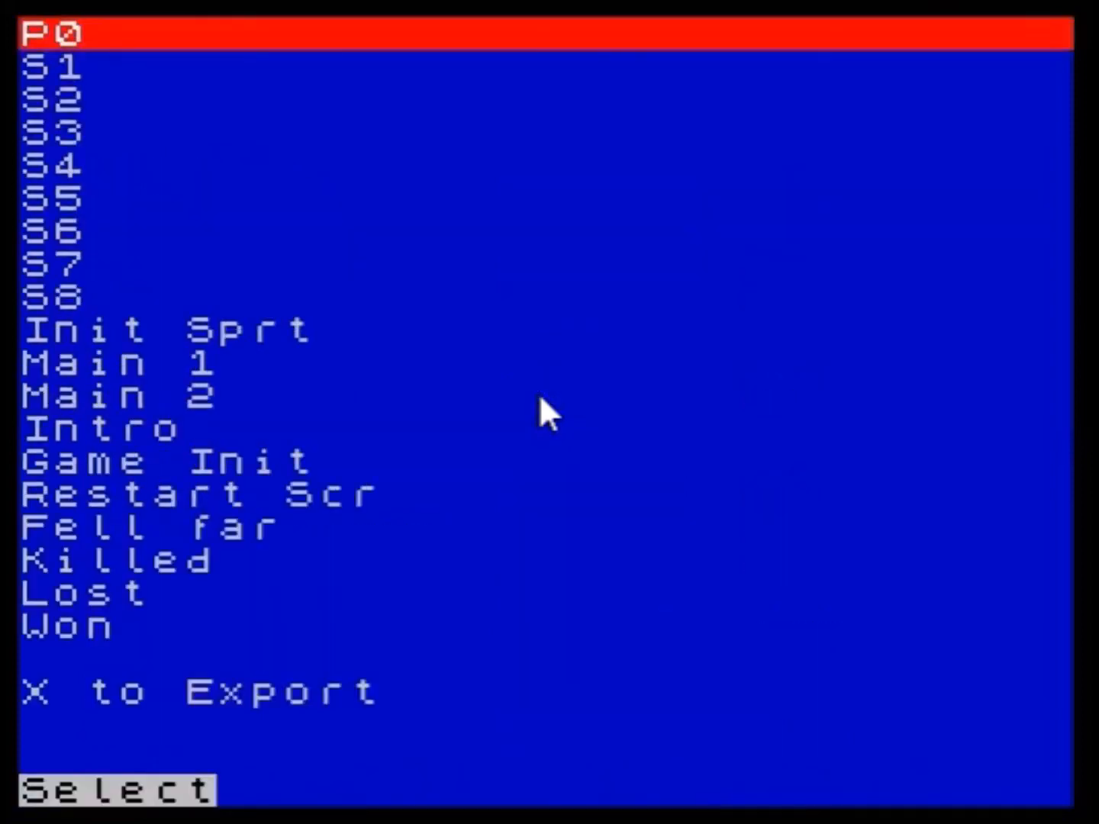
pyautogui.press('Escape')
# Step: Replace the semicolon at the end of the MESSAGE line in message 0 with the characters ><
pyautogui.press('t')
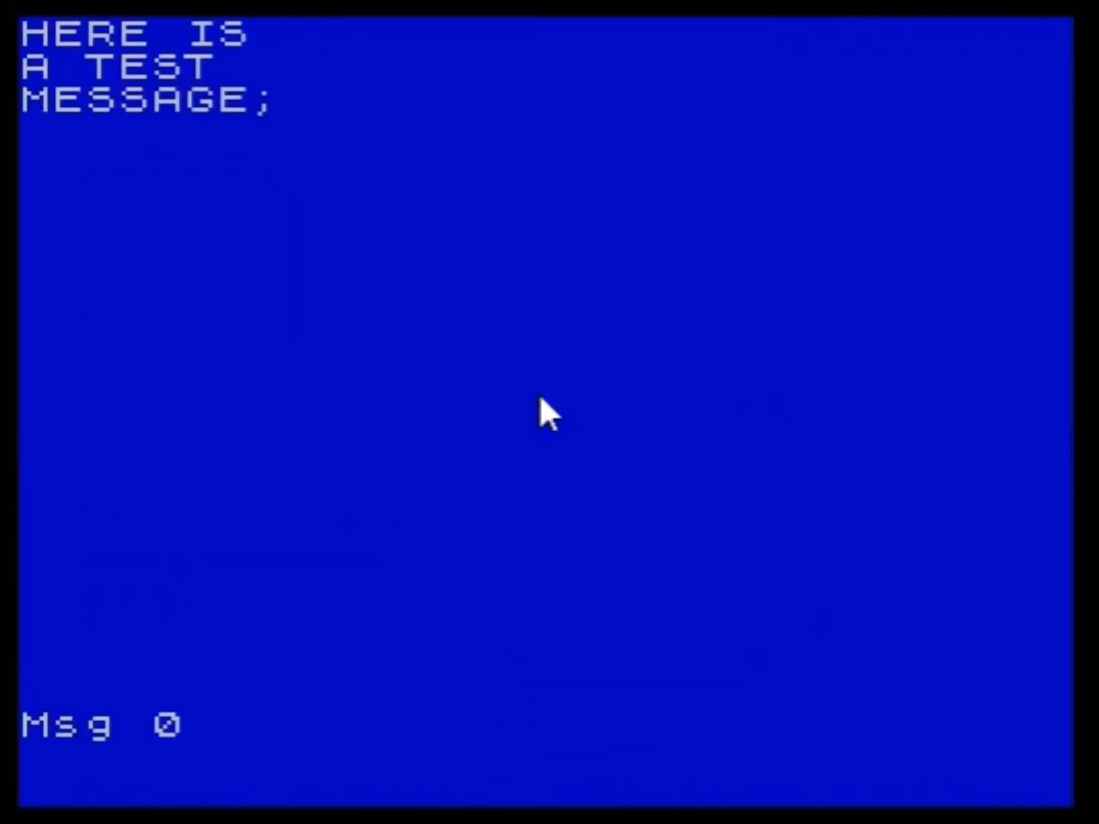
pyautogui.press('Return')
pyautogui.press('Down')
pyautogui.press('Down')
pyautogui.press('Right')
pyautogui.press('Right')
pyautogui.press('Right')
pyautogui.press('Right')
pyautogui.press('Right')
pyautogui.press('Right')
pyautogui.press('Right')
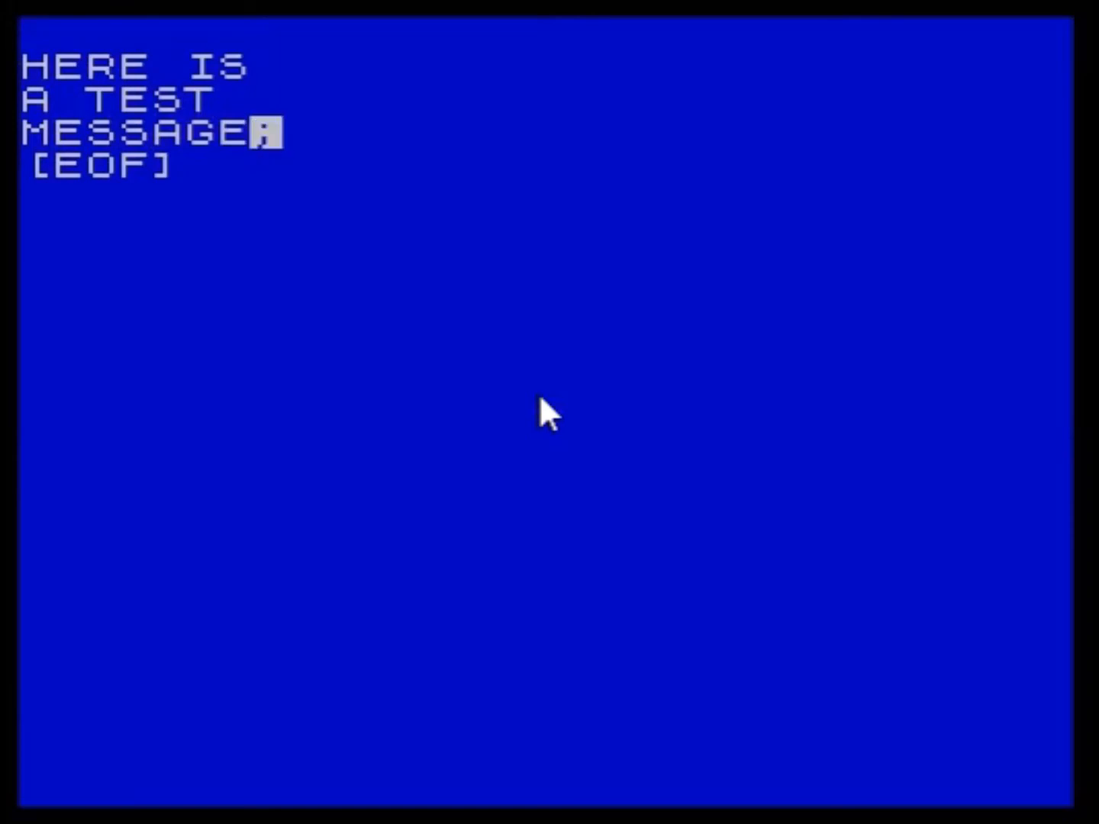
pyautogui.press('Delete')
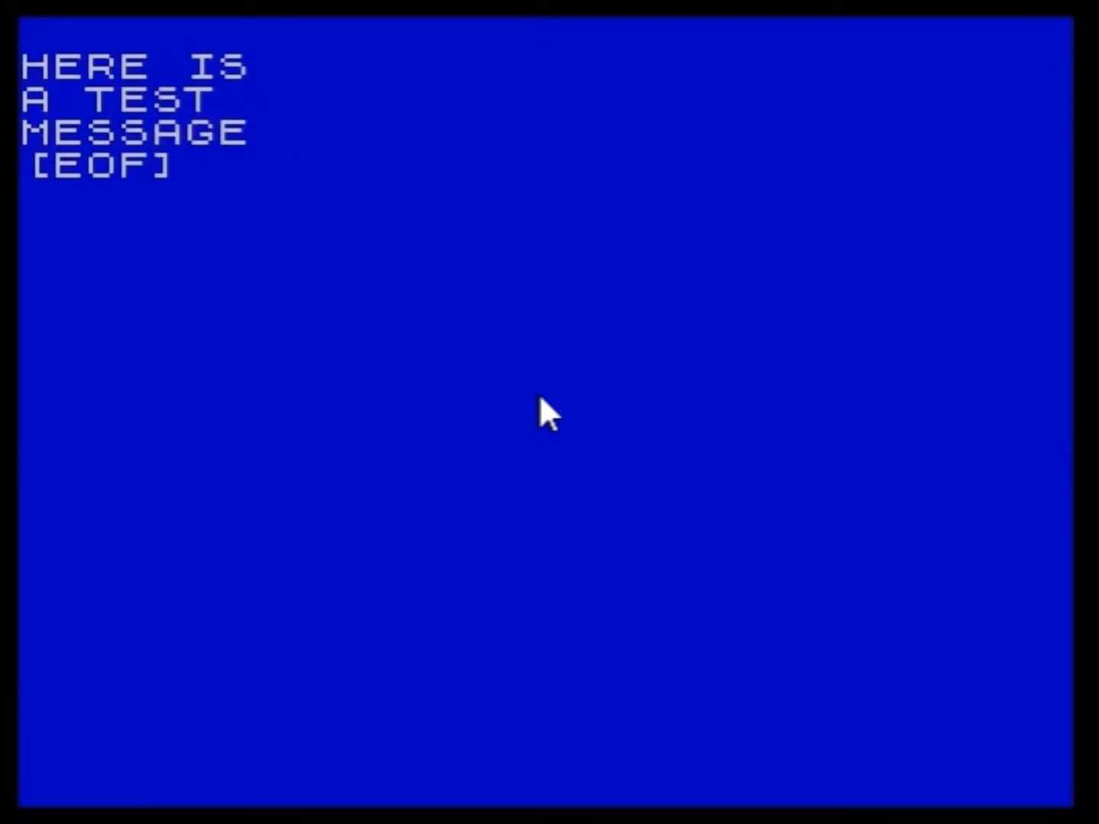
pyautogui.write('<')
pyautogui.press('BackSpace')
pyautogui.write('>')
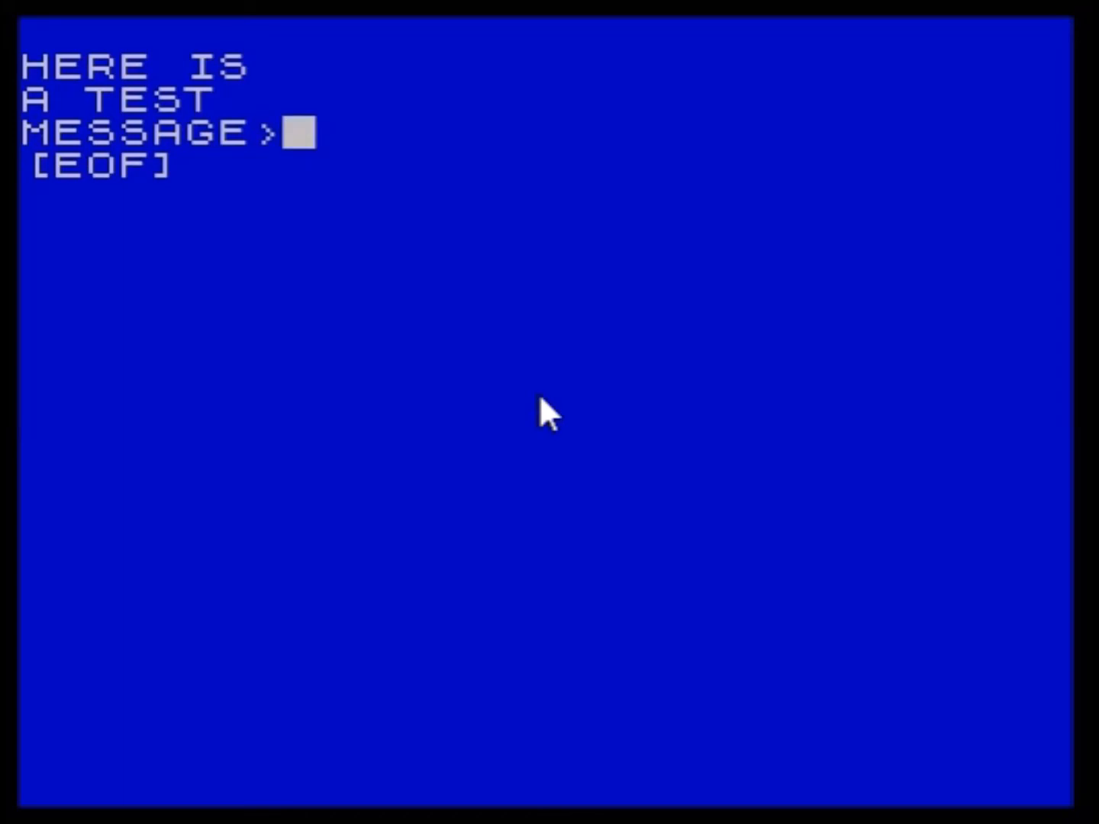
pyautogui.write('<')
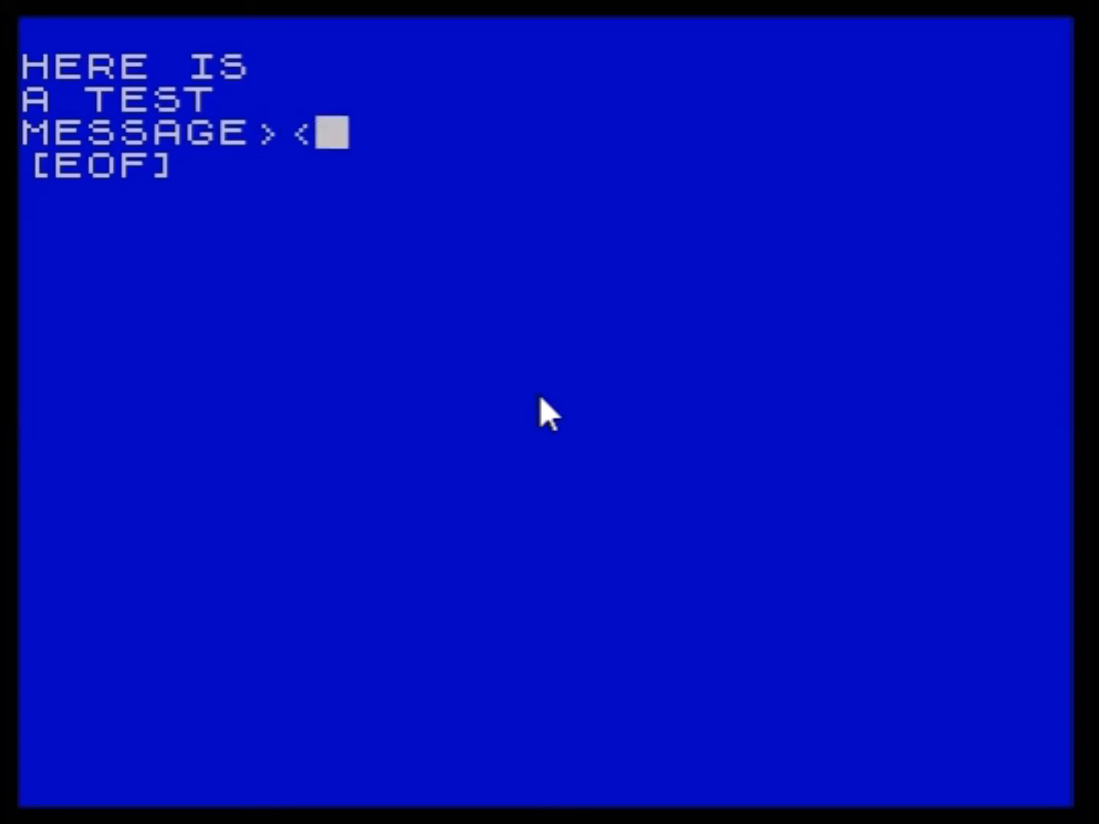
# Step: Run the game test to check how the >< characters are displayed in the dialogue box, and exit
pyautogui.press('Escape')
pyautogui.press('Escape')
pyautogui.press('x')
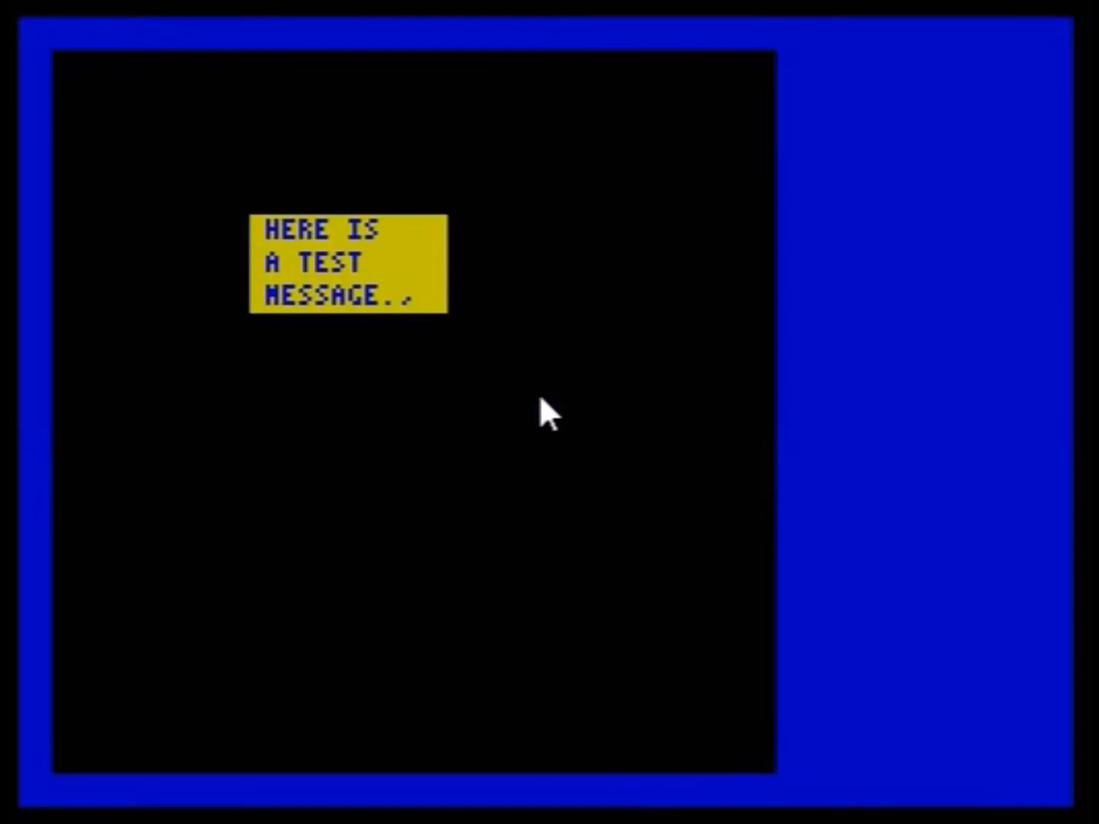
pyautogui.press('Escape')
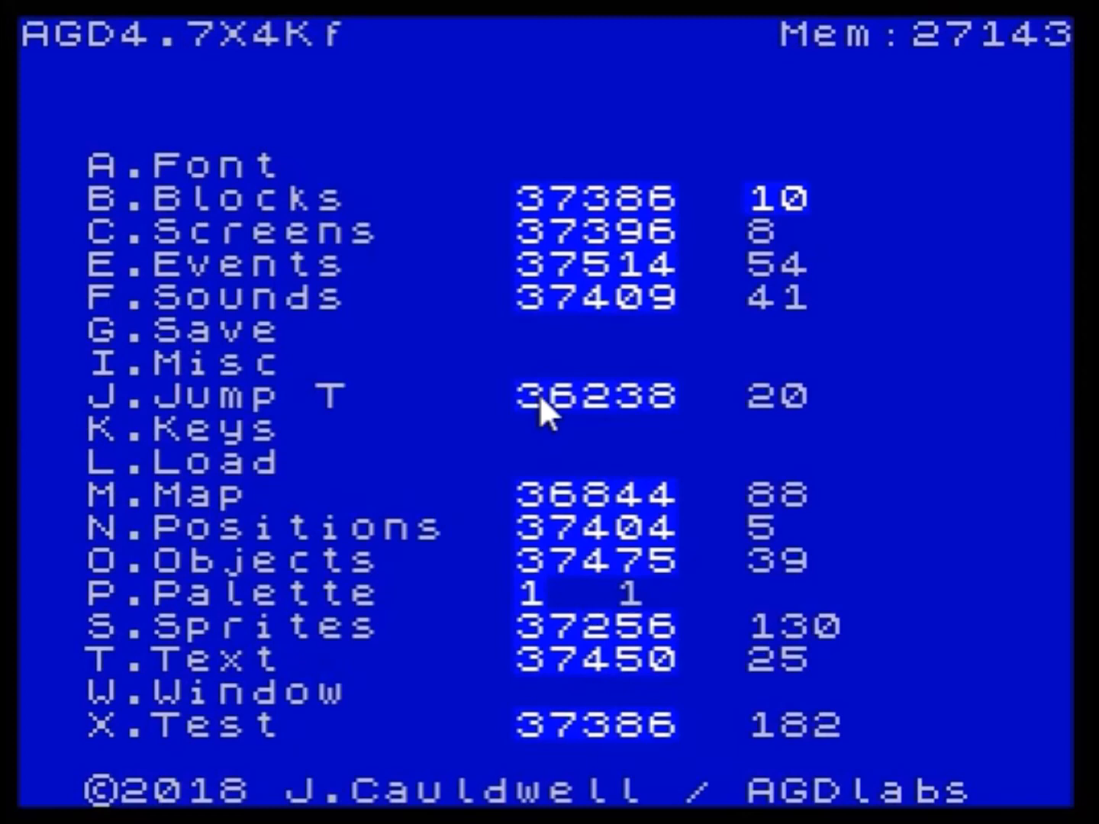
# Step: Replace the >< characters at the end of the MESSAGE line in message 0 with a question mark
pyautogui.press('t')
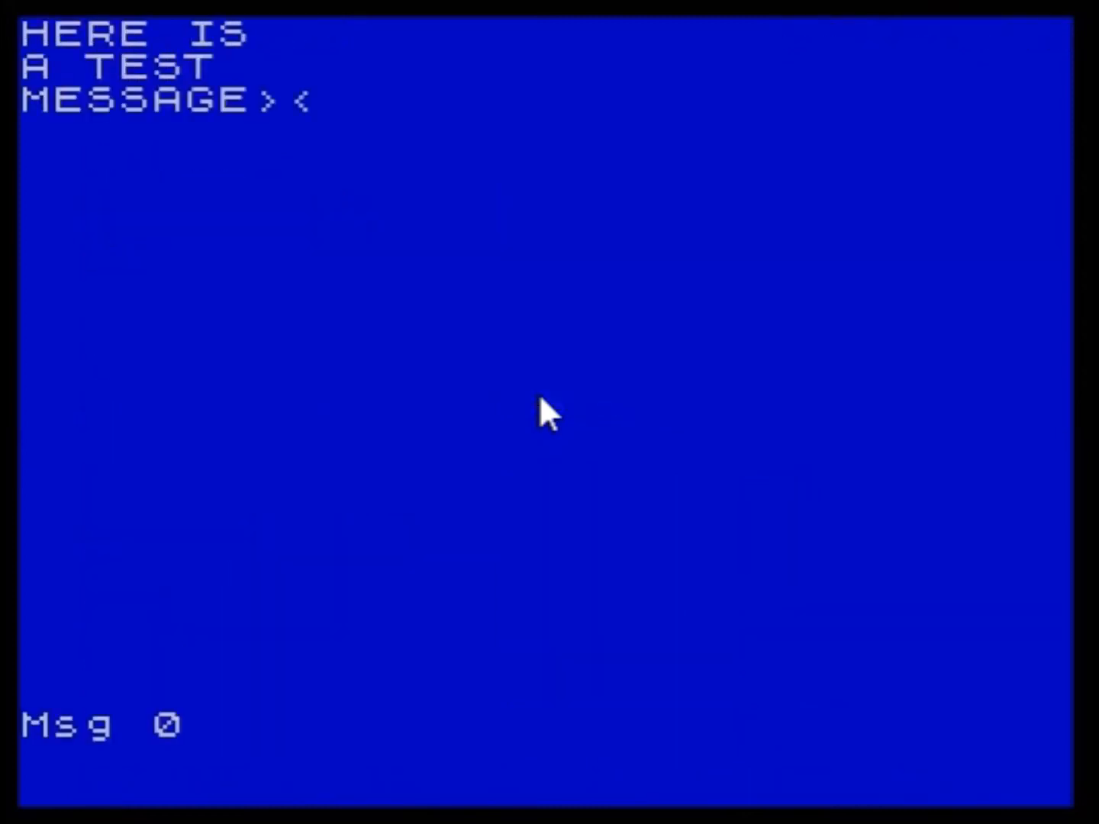
pyautogui.press('Return')
pyautogui.press('Down')
pyautogui.press('Right')
pyautogui.press('Right')
pyautogui.press('Right')
pyautogui.press('Right')
pyautogui.press('Right')
pyautogui.press('Right')
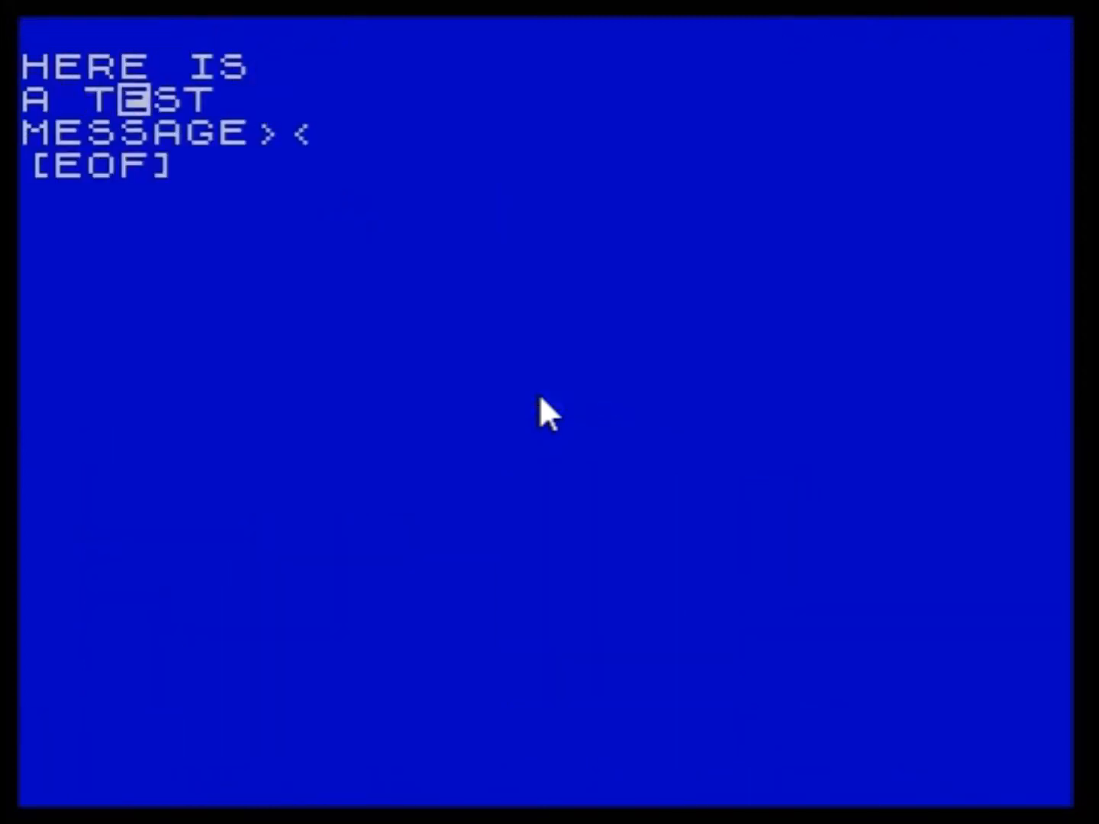
pyautogui.press('Down')
pyautogui.press('Right')
pyautogui.press('Right')
pyautogui.press('Right')
pyautogui.press('BackSpace')
pyautogui.press('BackSpace')
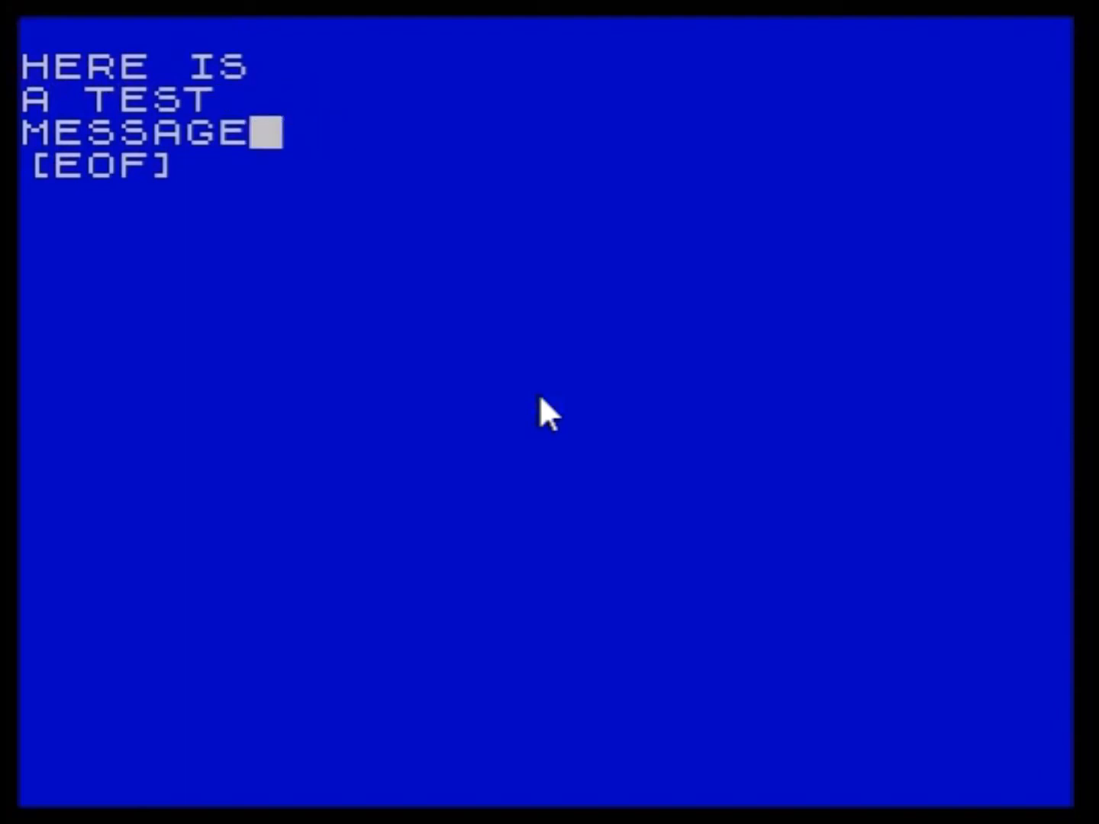
pyautogui.write('?')
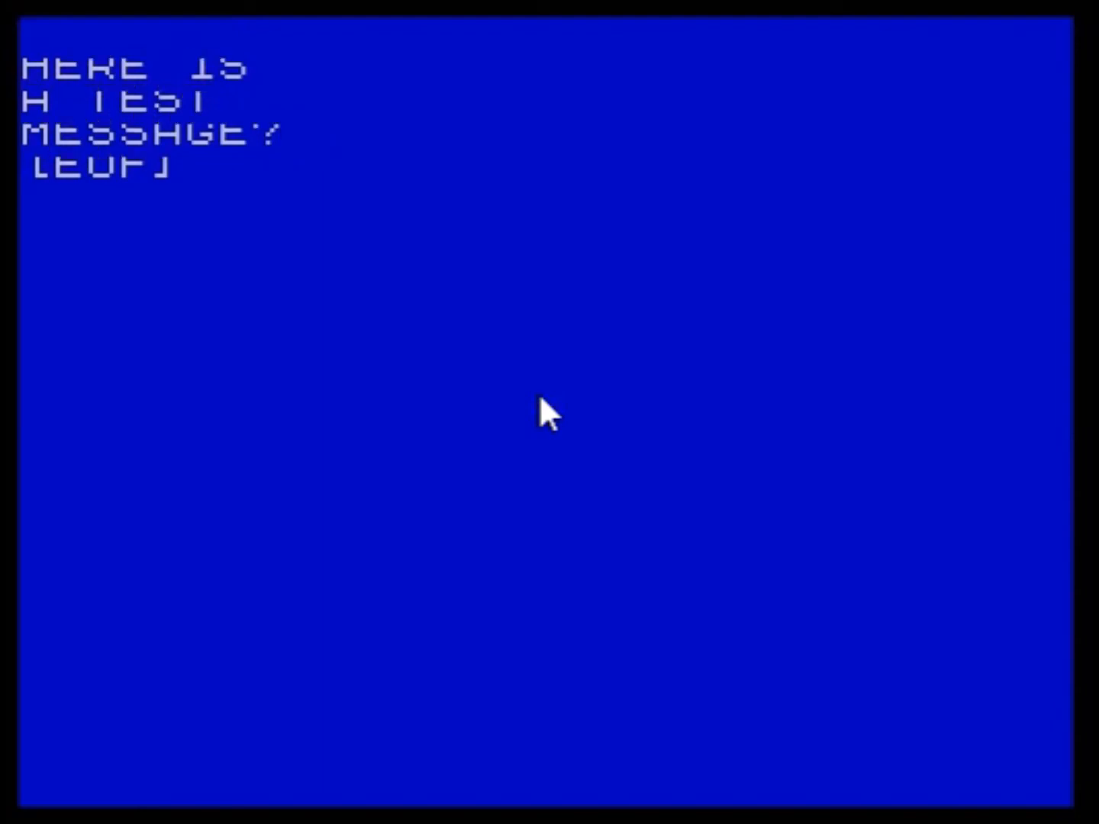
# Step: Run the game test to check how the message's question mark is displayed, and return to the main menu
pyautogui.press('Escape')
pyautogui.press('Escape')
pyautogui.press('x')
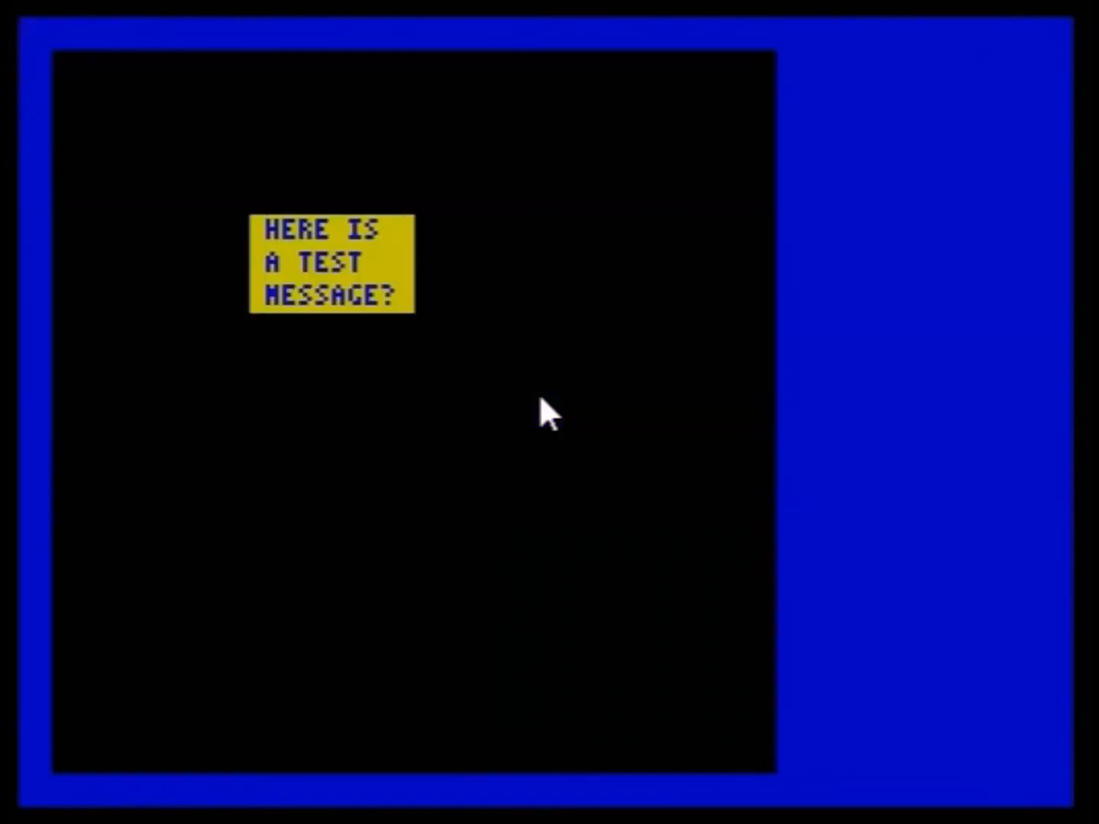
pyautogui.press('Escape')
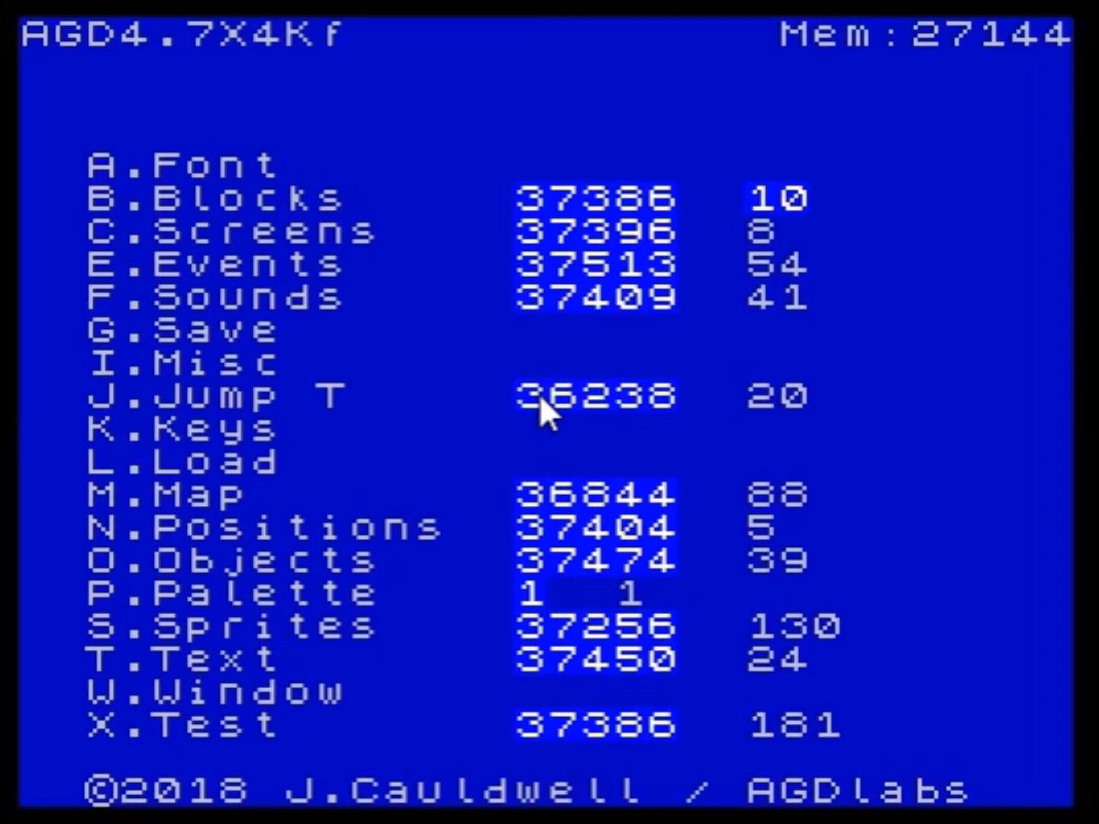
# Step: Remove the question mark from the end of the MESSAGE line in message 0
pyautogui.press('t')
pyautogui.press('Return')
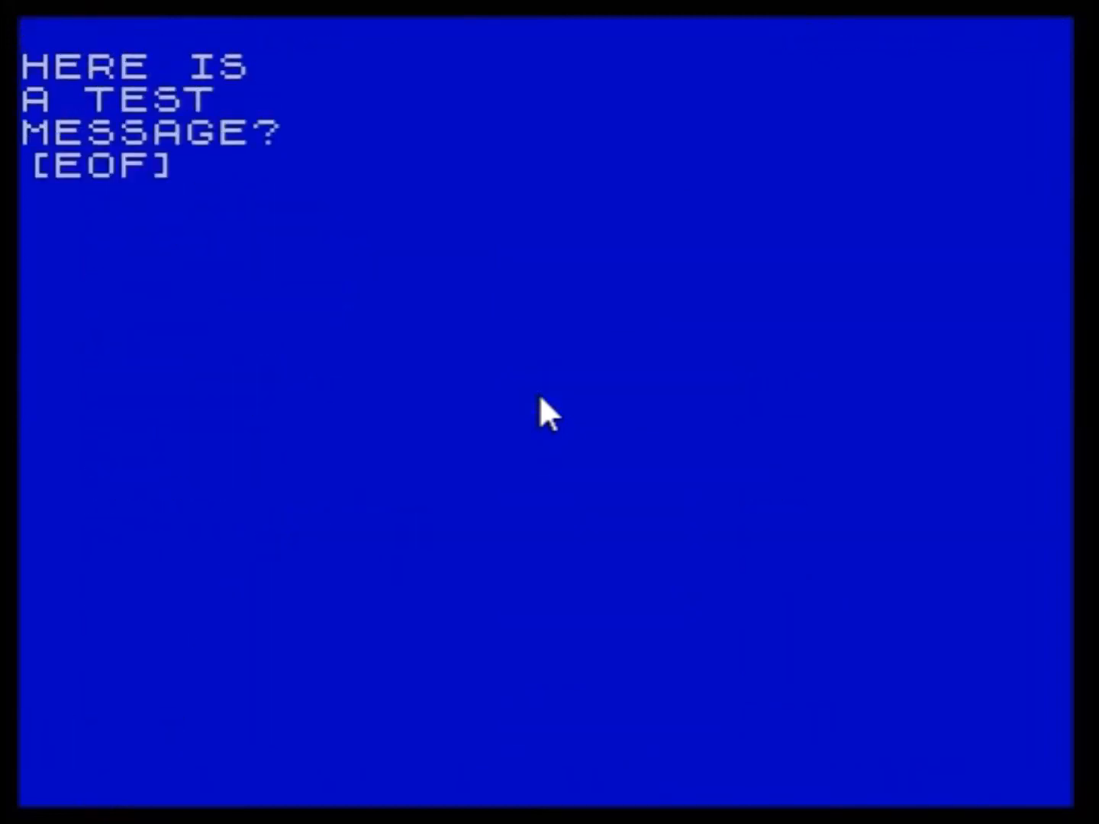
pyautogui.press('Right')
pyautogui.press('Right')
pyautogui.press('Right')
pyautogui.press('Right')
pyautogui.press('Right')
pyautogui.press('Right')
pyautogui.press('Delete')
# Step: Indent the HERE IS, A TEST and MESSAGE lines of message 0 by three leading spaces each
pyautogui.press('Up')
pyautogui.press('Left')
pyautogui.press('Left')
pyautogui.press('Left')
pyautogui.press('Left')
pyautogui.press('Left')
pyautogui.press('Left')
pyautogui.press('Up')
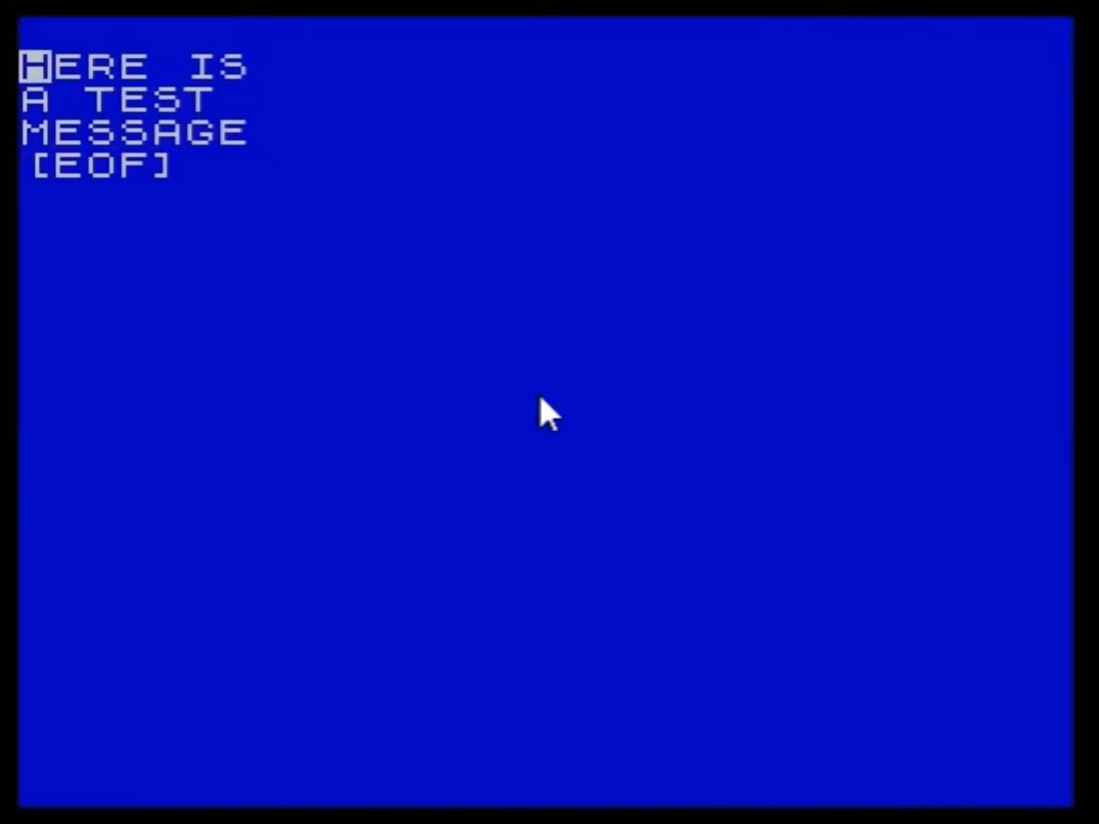
pyautogui.press('Down')
pyautogui.press('Left')
pyautogui.press('Left')
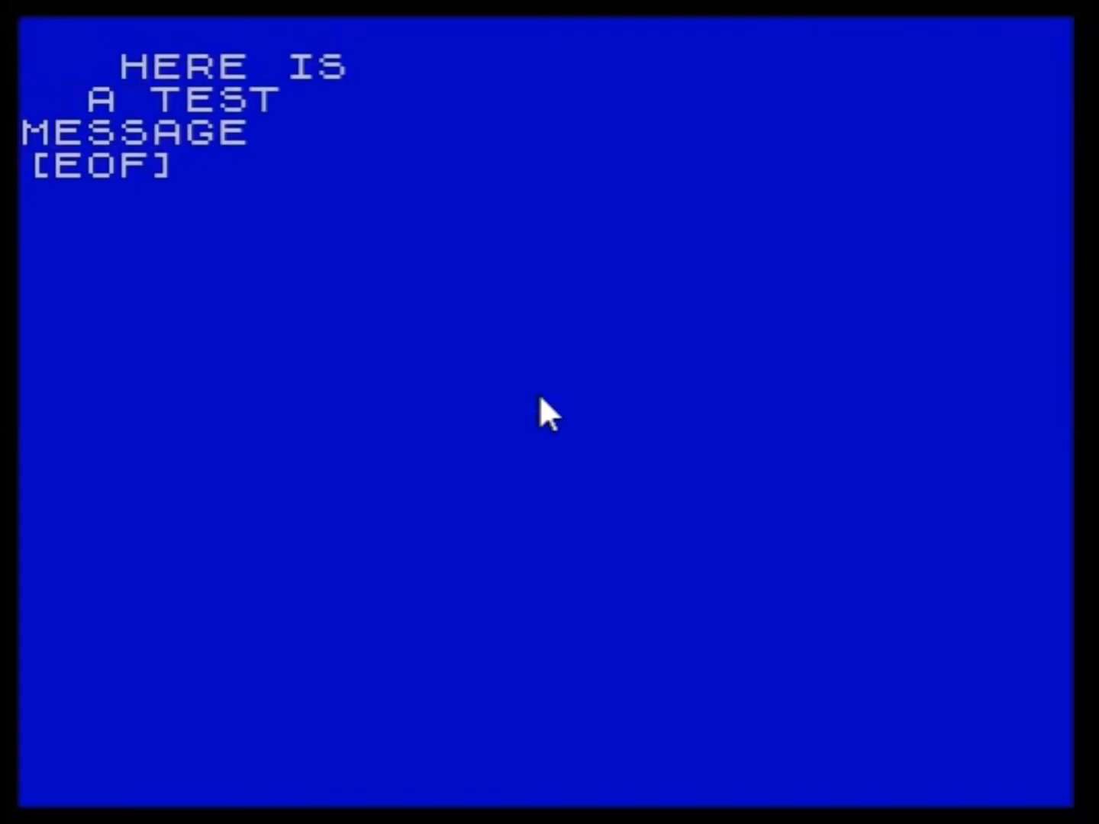
pyautogui.press('BackSpace')
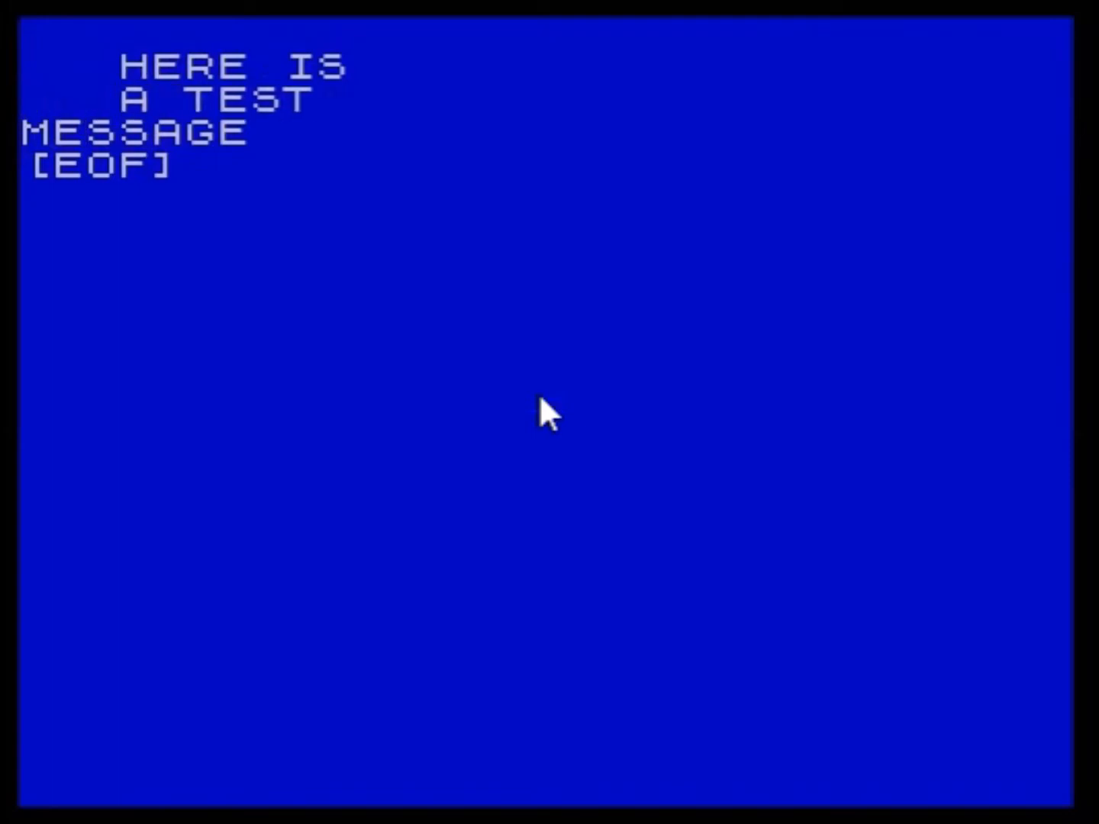
pyautogui.press('Escape')
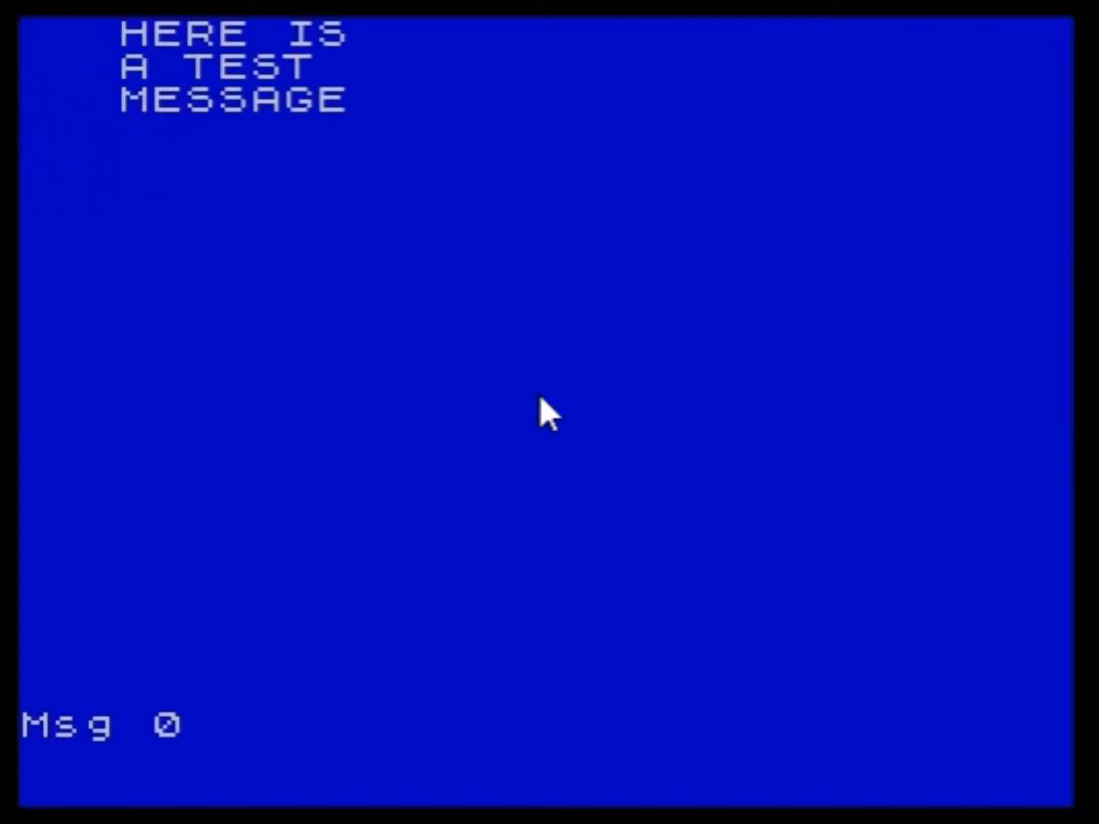
# Step: Run the game test to check how the indented lines are displayed in the dialogue box, and exit
pyautogui.press('Escape')
pyautogui.press('x')
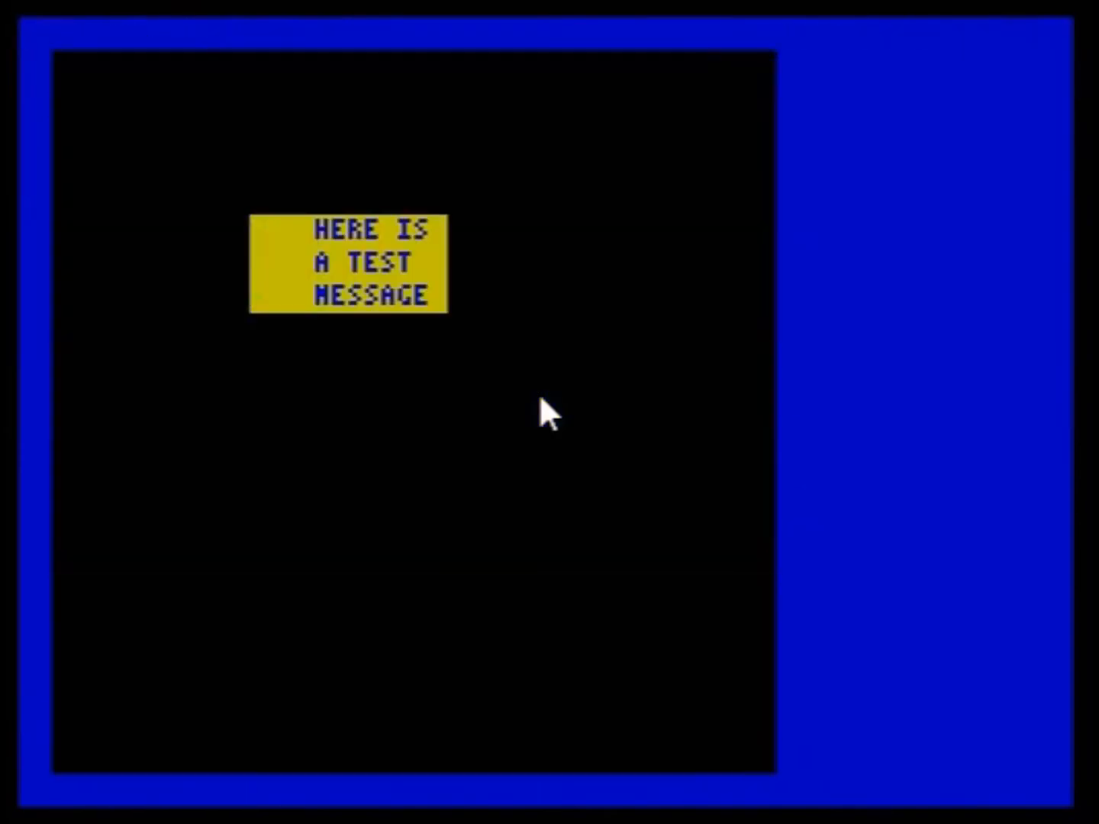
pyautogui.press('Escape')
# Step: Append === to the HERE IS line of message 0 and a single = in the same end column on the A TEST and MESSAGE lines
pyautogui.press('t')
pyautogui.press('Return')
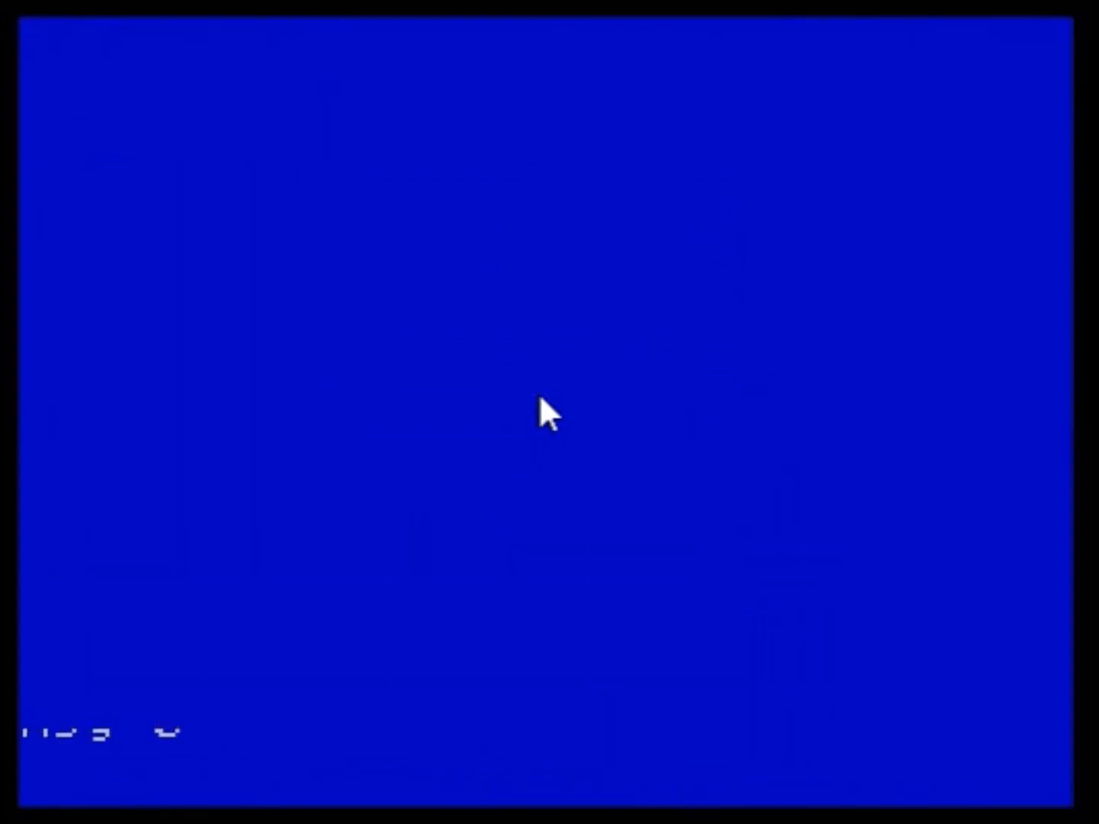
pyautogui.press('Right')
pyautogui.press('Right')
pyautogui.press('Right')
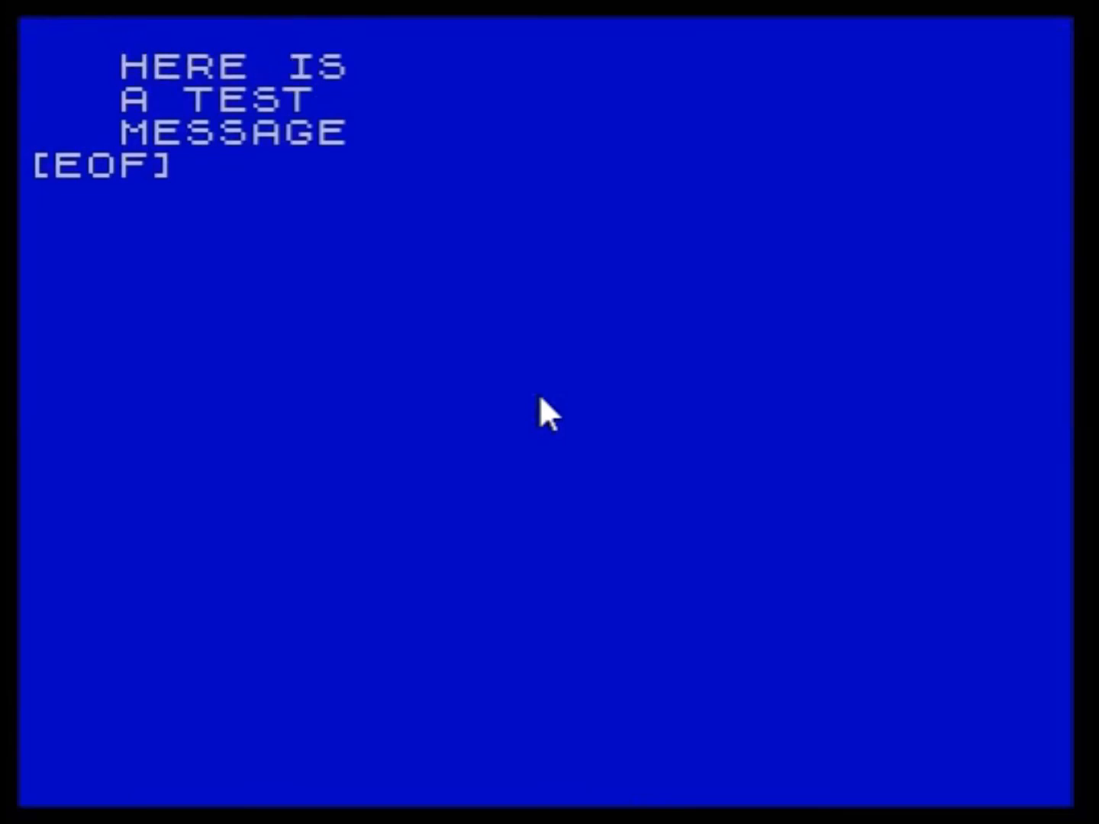
pyautogui.write('===')
pyautogui.press('Left')
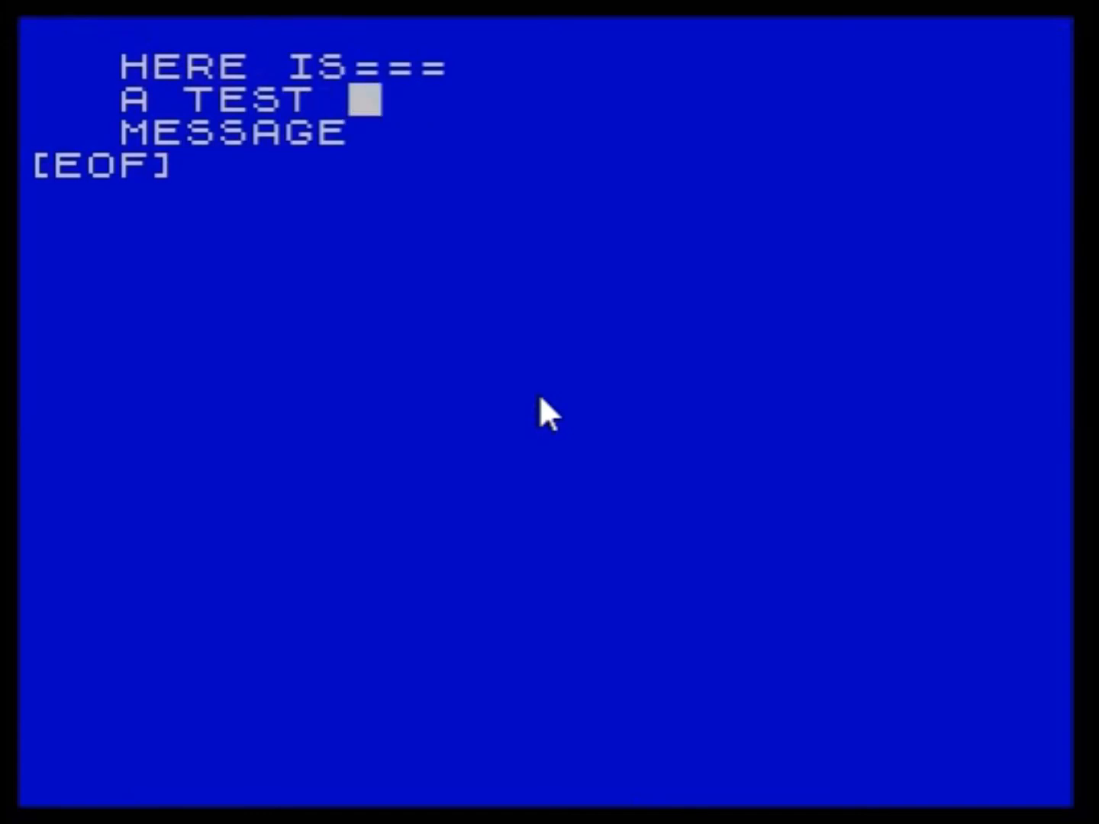
pyautogui.write('=')
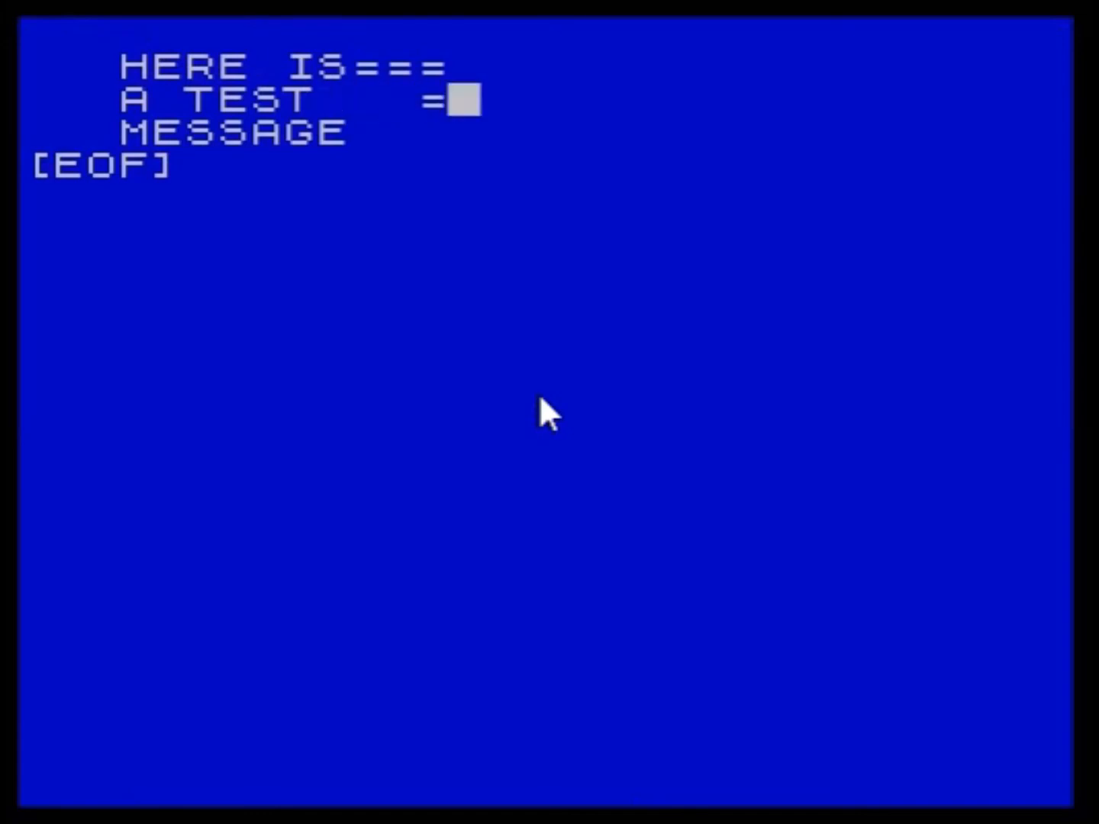
pyautogui.press('Down')
pyautogui.write('=')
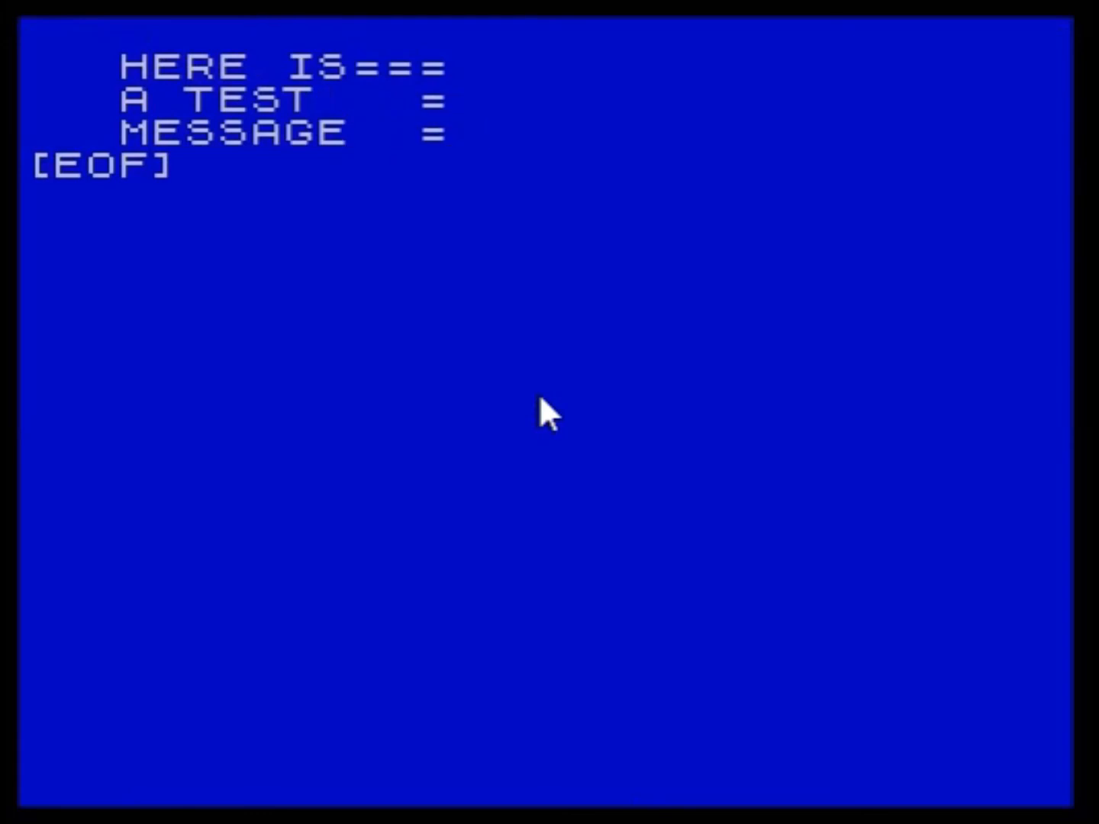
pyautogui.press('Return')
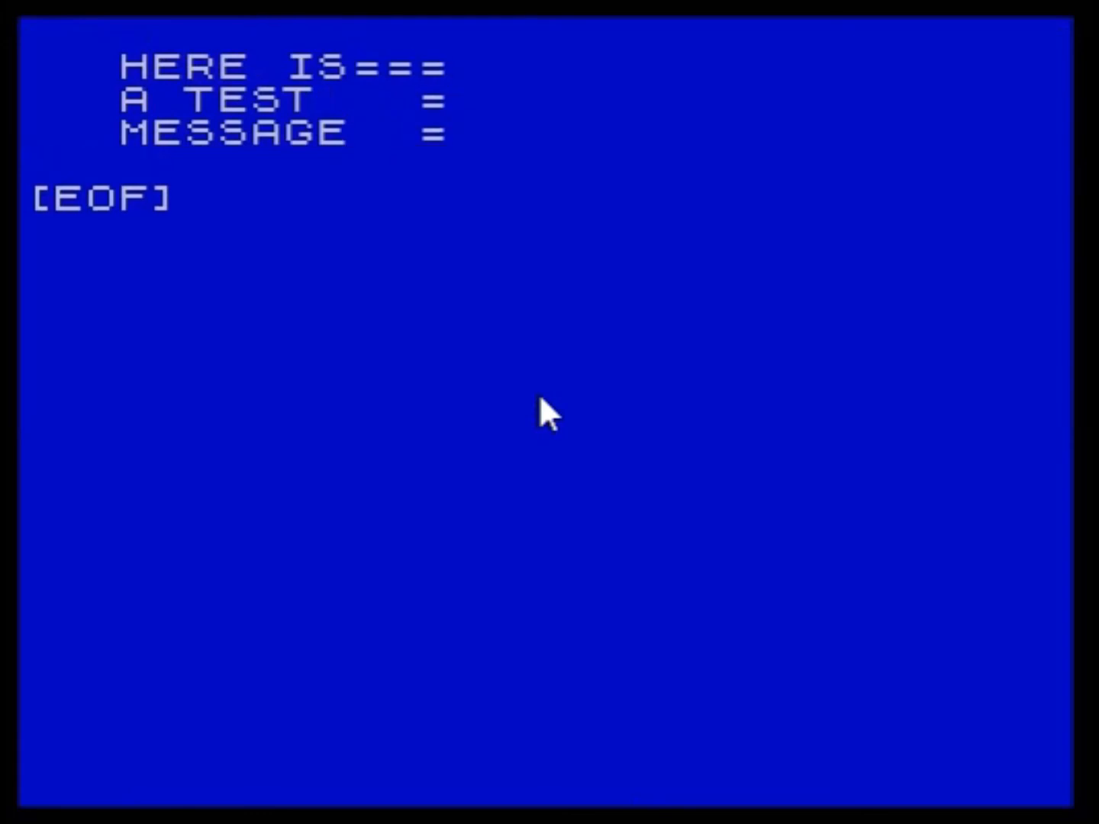
# Step: Run the game test to check the dialogue box's width with the = padding, and return to the main menu
pyautogui.press('Escape')
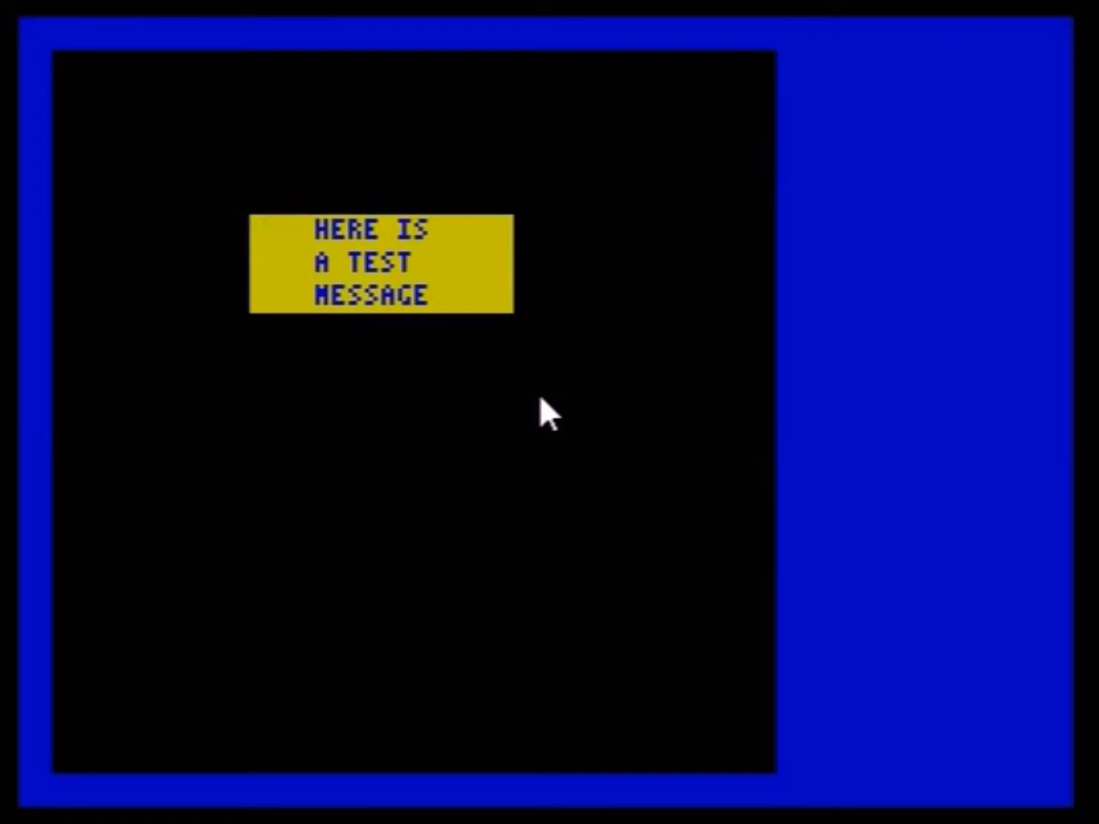
pyautogui.press('Escape')
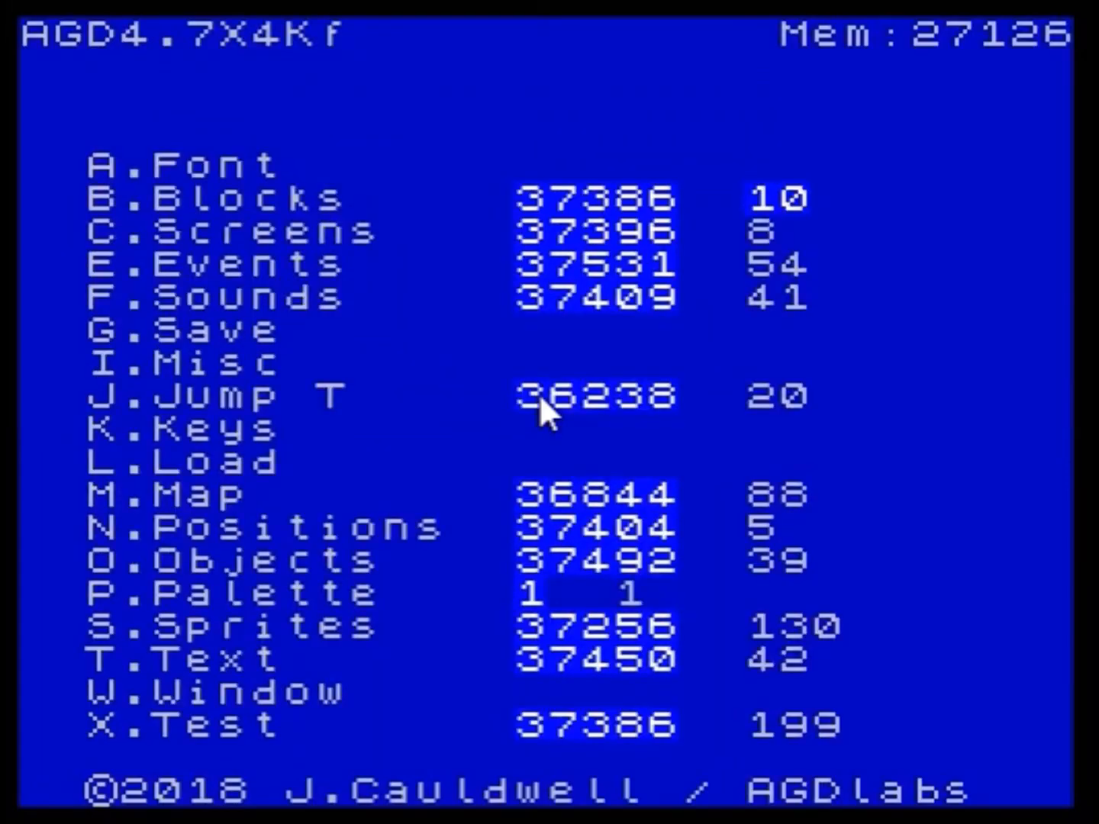
# Step: Insert a blank line above the HERE IS line in message 0 and return to the main menu
pyautogui.press('t')
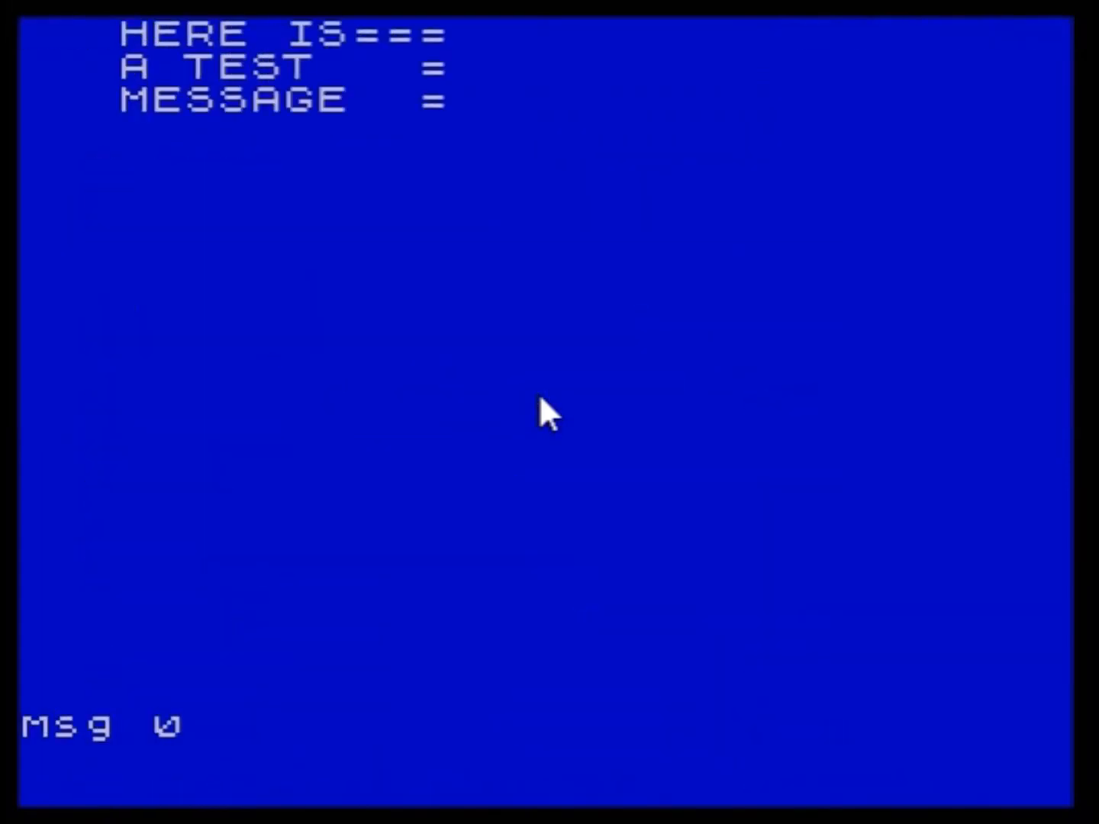
pyautogui.press('Return')
pyautogui.press('Return')
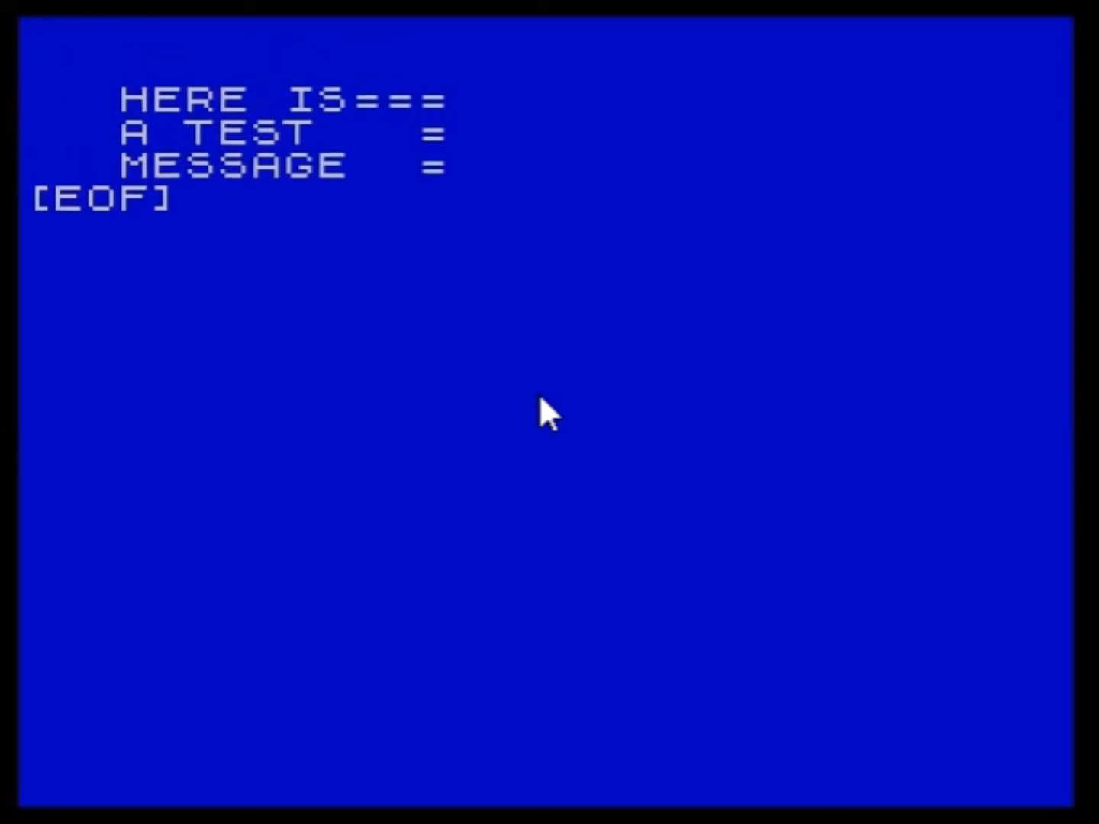
pyautogui.press('Escape')
pyautogui.press('Escape')
pyautogui.press('z')
pyautogui.press('Escape')
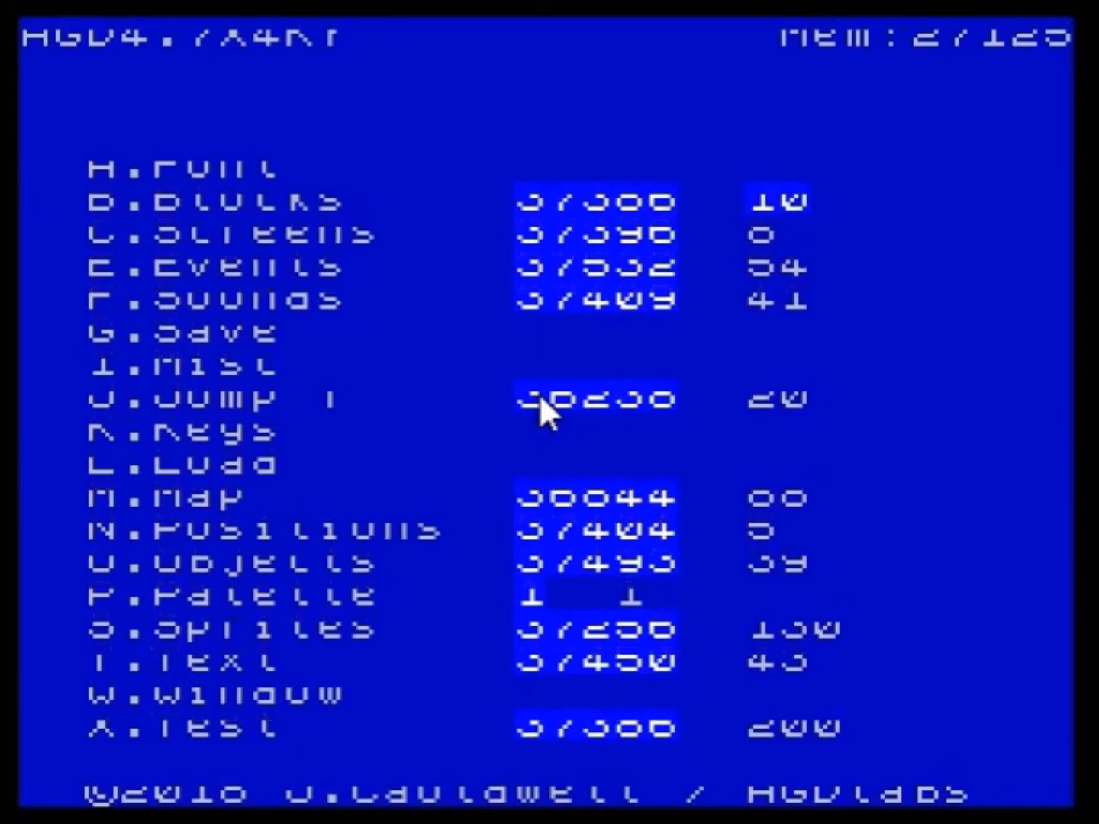
# Step: Add two blank lines below the MESSAGE line in message 0
pyautogui.press('t')
pyautogui.press('Return')
pyautogui.press('Down')
pyautogui.press('Down')
pyautogui.press('Down')
pyautogui.press('Right')
pyautogui.press('Right')
pyautogui.press('Right')
pyautogui.press('Right')
pyautogui.press('Right')
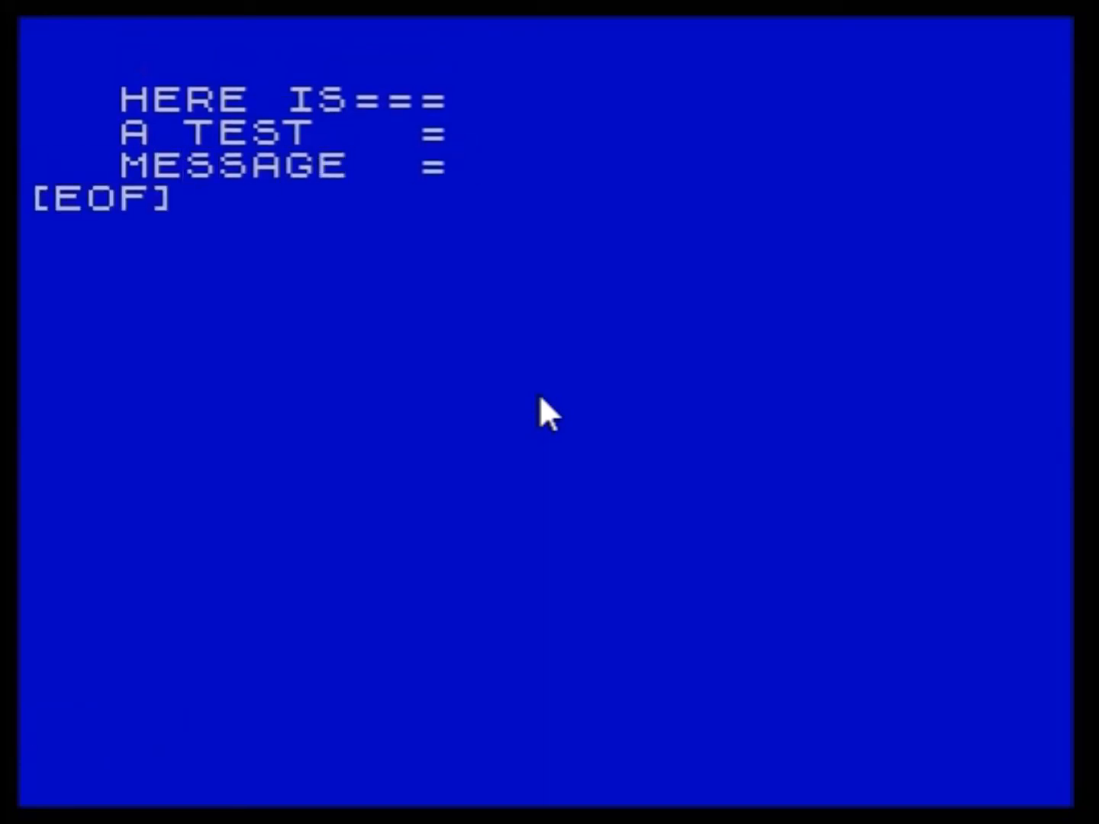
pyautogui.press('Return')
pyautogui.press('Return')
pyautogui.press('Escape')
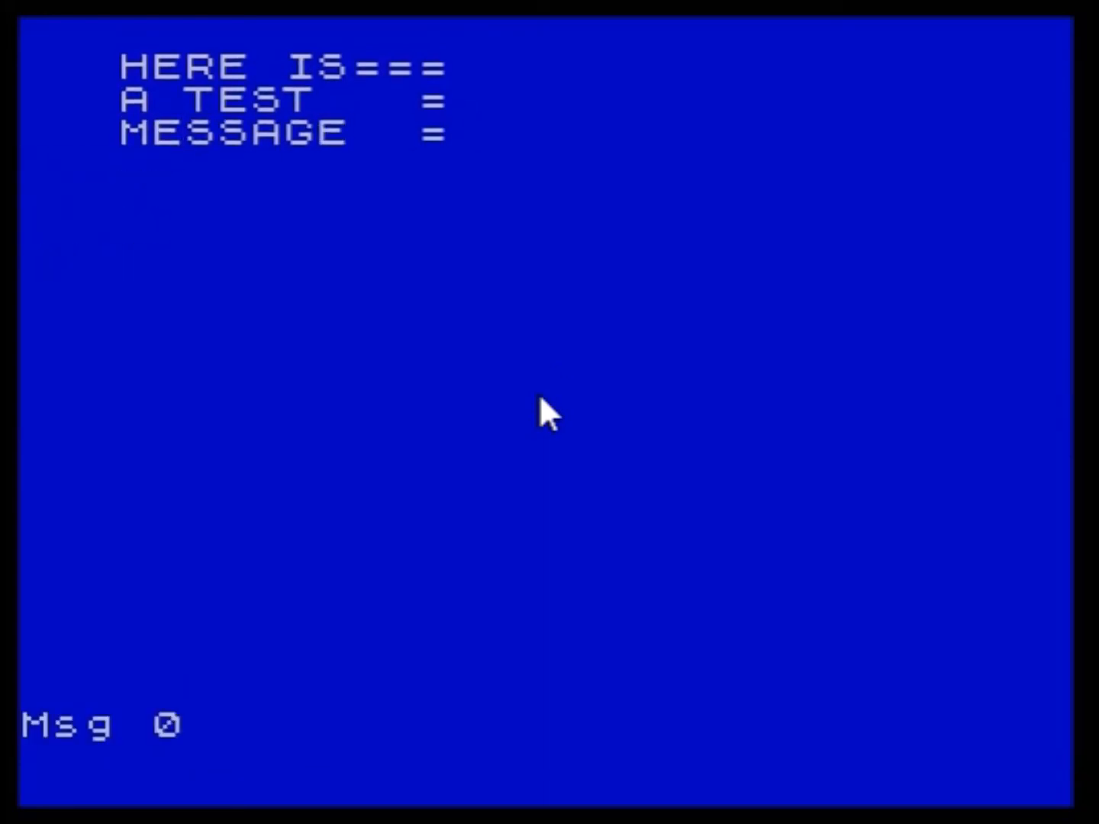
# Step: Run the game test to check the blank rows above and below the text in the dialogue box, and exit
pyautogui.press('Escape')
pyautogui.press('t')
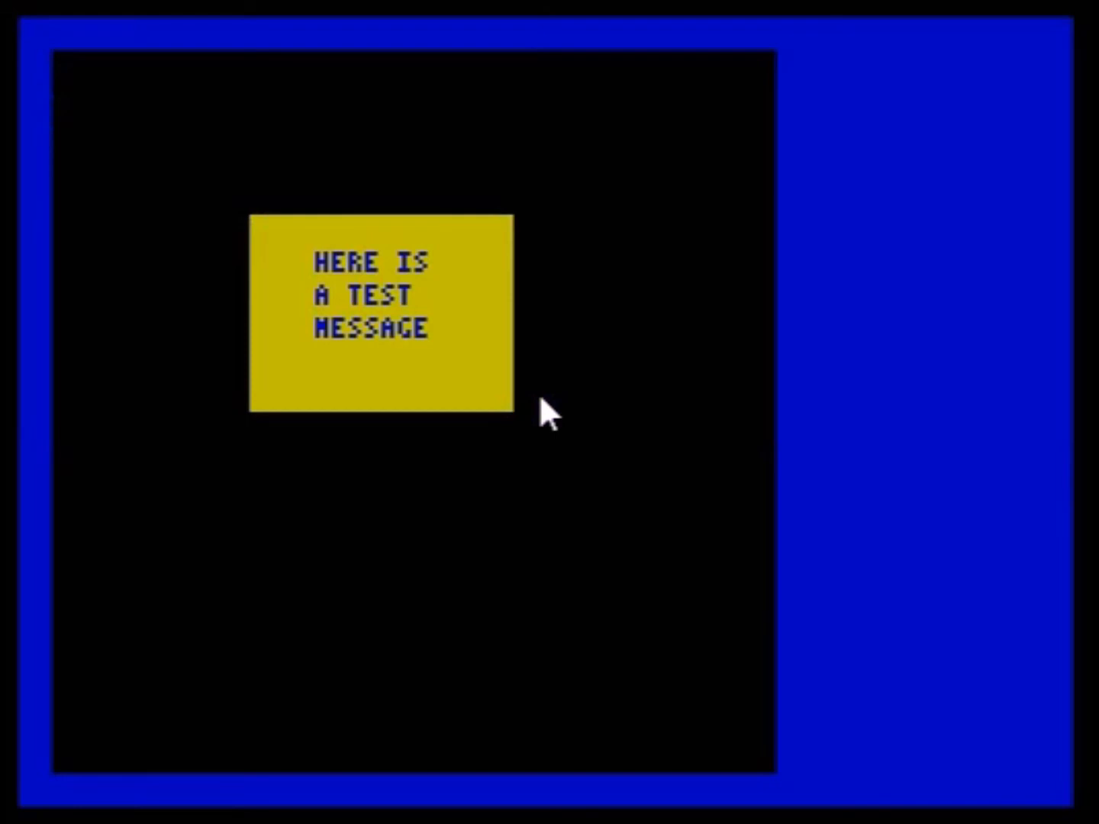
pyautogui.press('space')
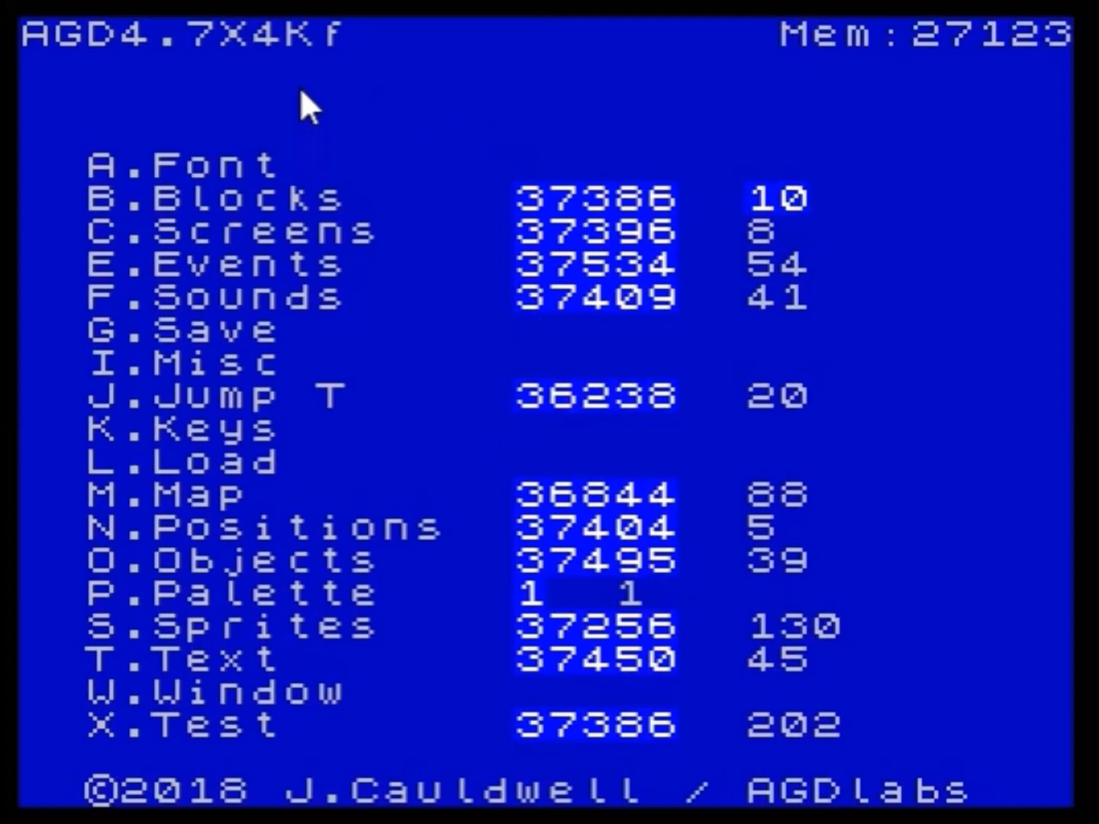
# Step: Load the binary file minifont3.bin into memory at start address 37120 with length 80
pyautogui.click(2, 2)
pyautogui.click(120, 285)
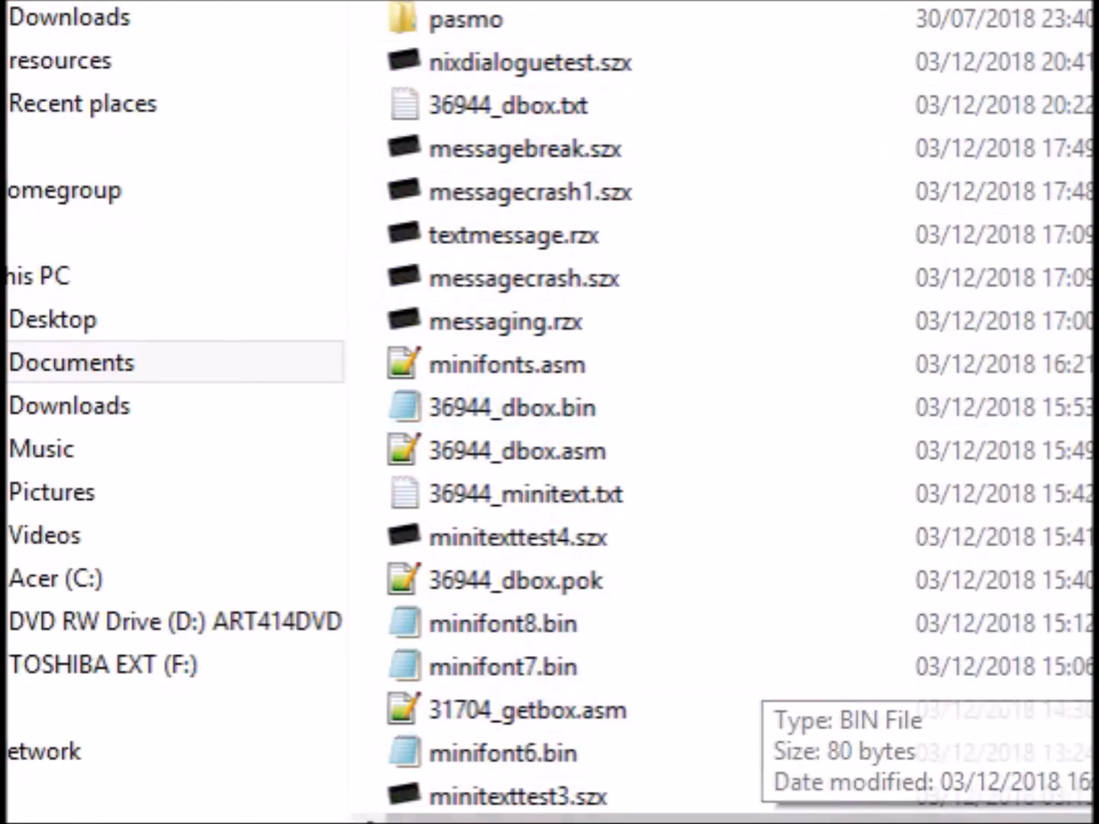
pyautogui.scroll(-1, 741, 404)
pyautogui.scroll(-2, 718, 412)
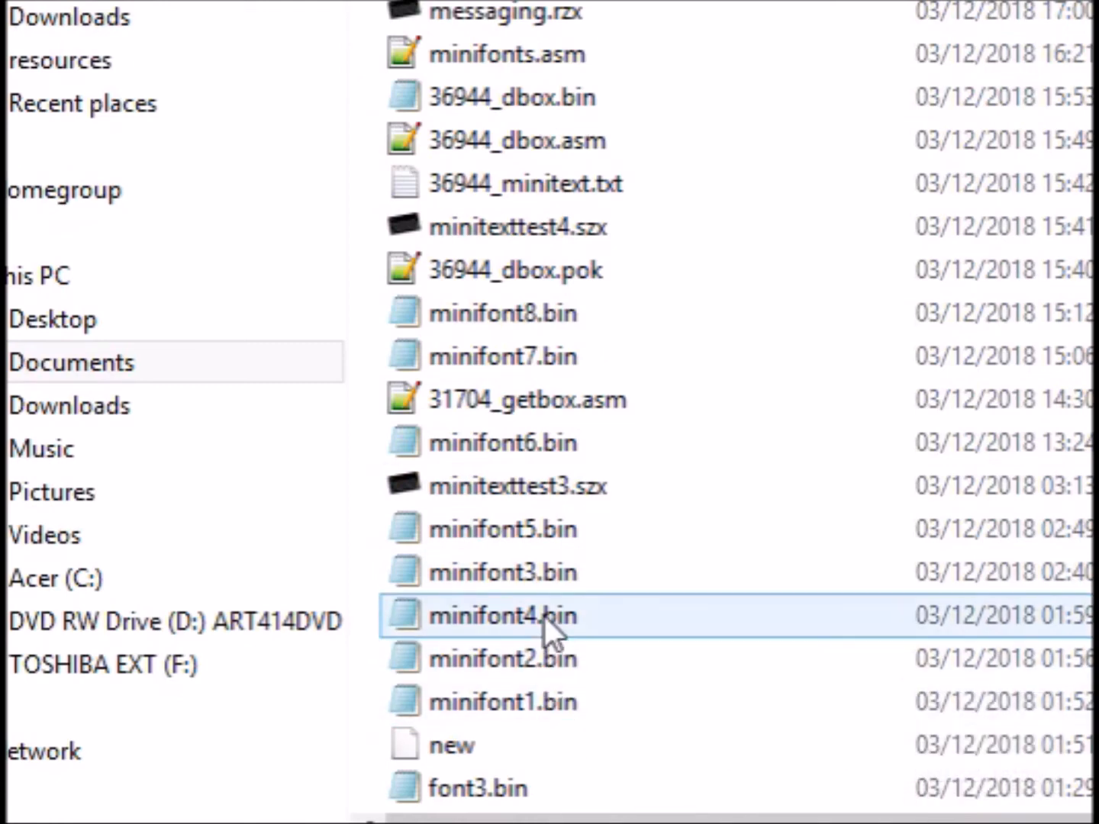
pyautogui.click(553, 586)
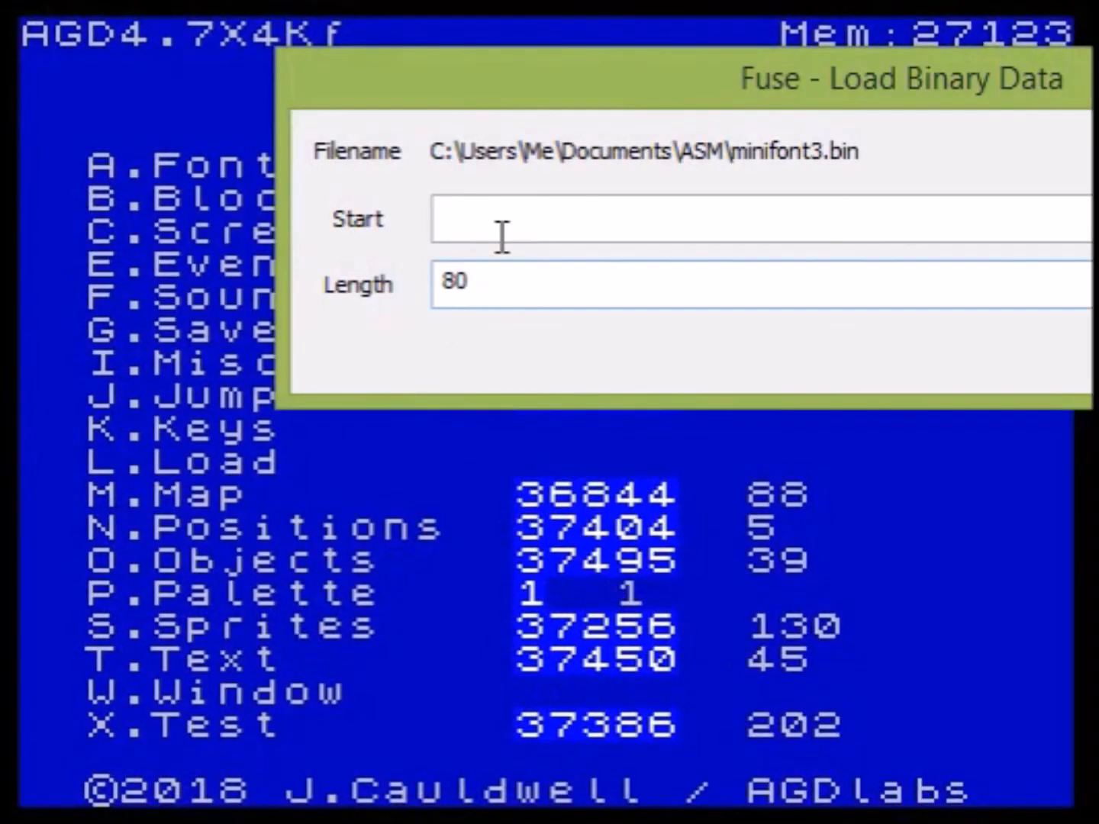
pyautogui.click(518, 225)
pyautogui.write('37120')
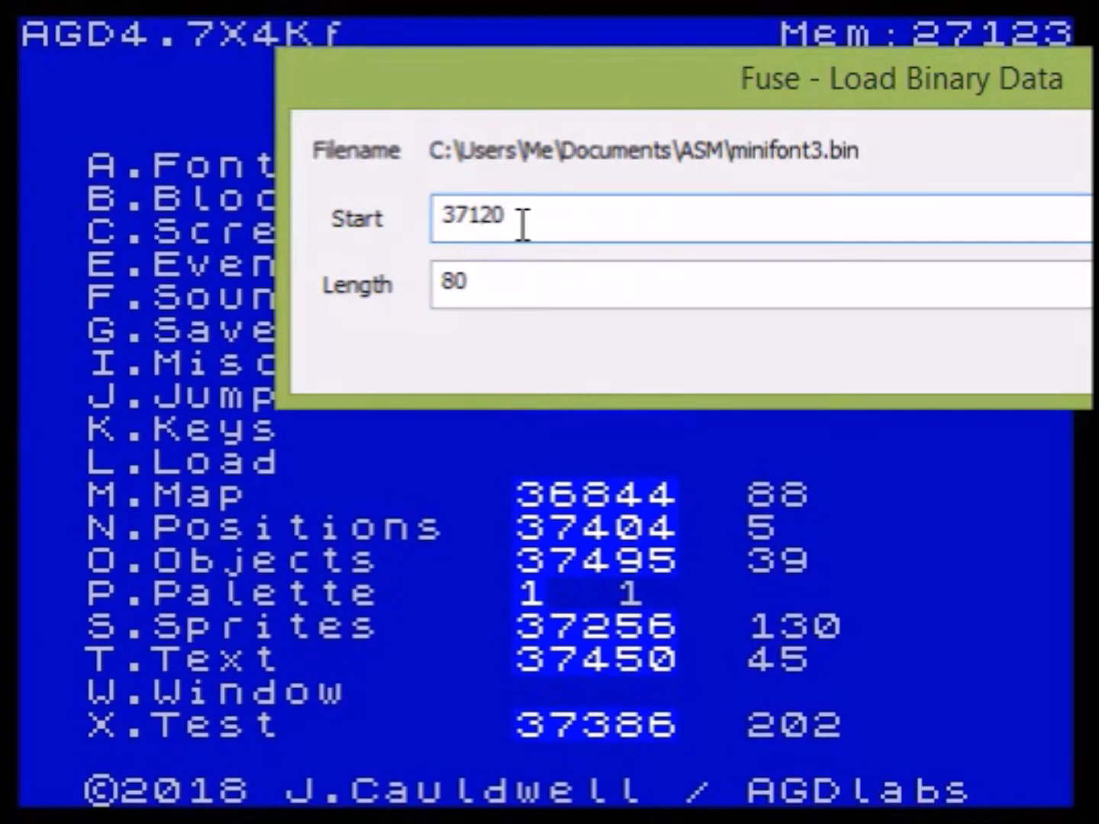
pyautogui.press('Return')
# Step: Run the game test to check the message in the minifont3 font, and return to the main menu
pyautogui.press('x')
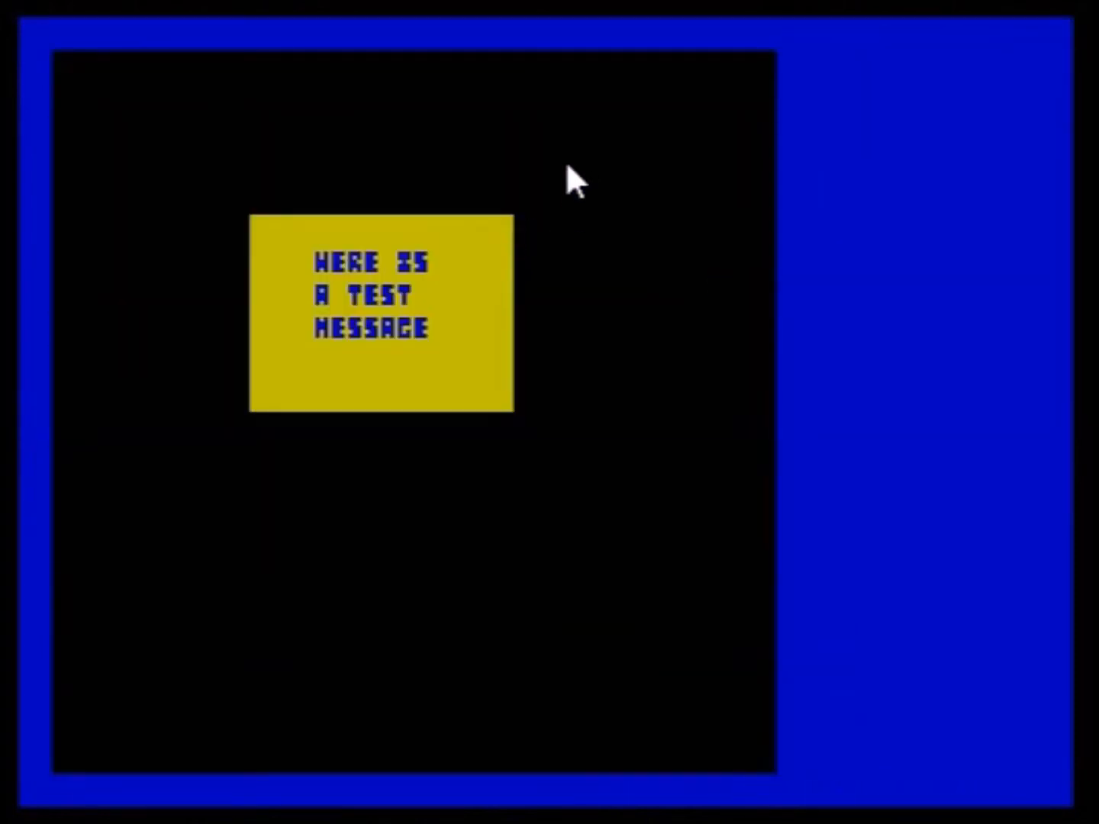
pyautogui.press('space')
# Step: Load the binary file minifont4.bin into memory at start address 37120 with length 80
pyautogui.click(38, 0)
pyautogui.click(95, 293)
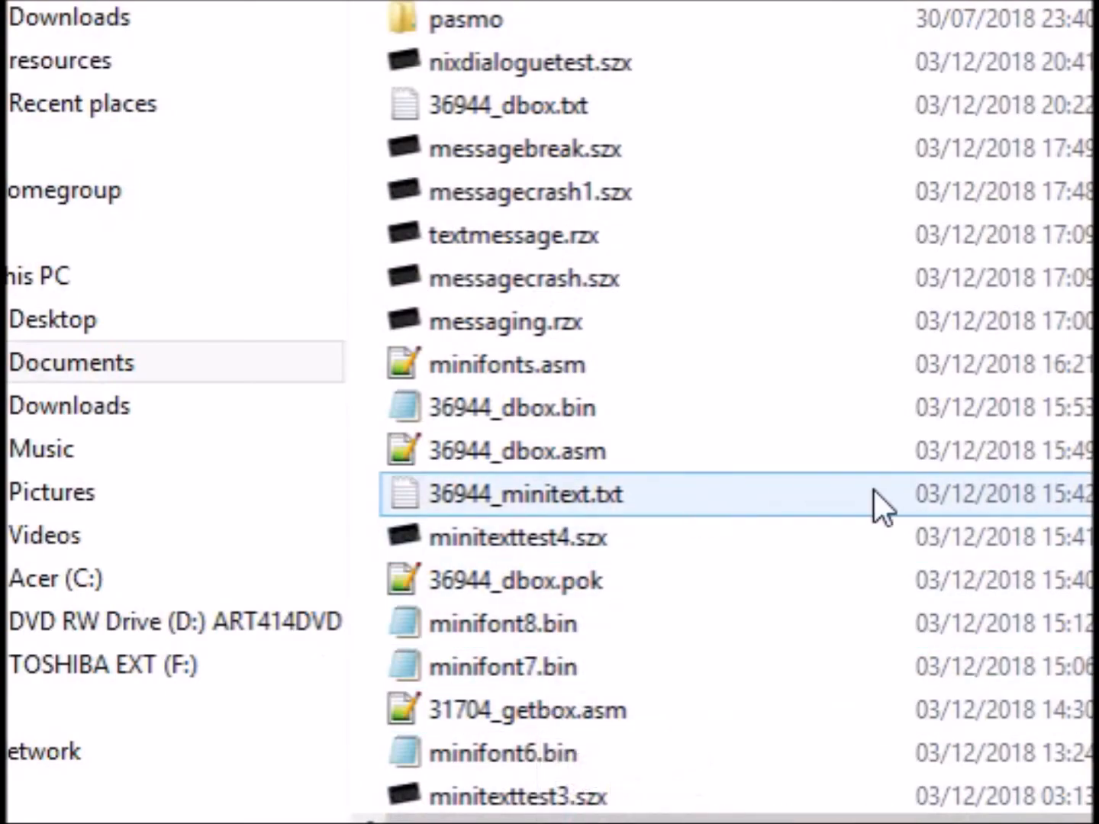
pyautogui.scroll(-5, 739, 404)
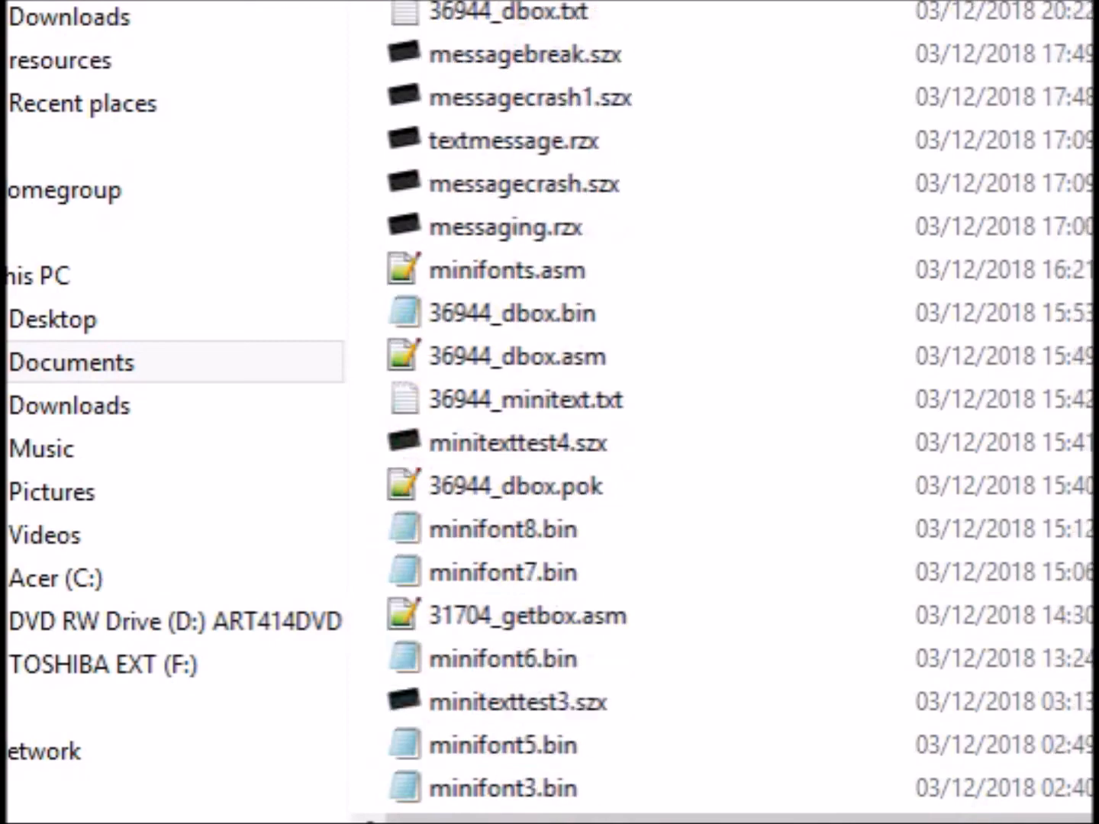
pyautogui.click(742, 715)
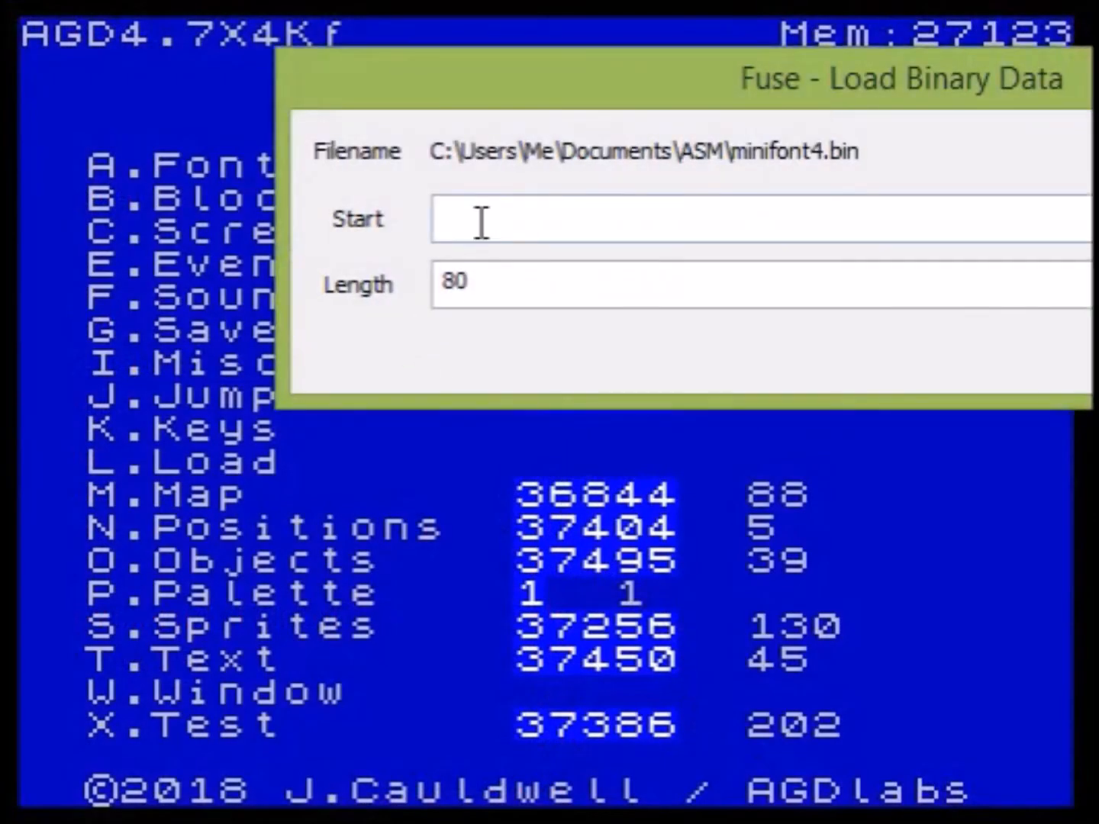
pyautogui.click(481, 221)
pyautogui.write('37120')
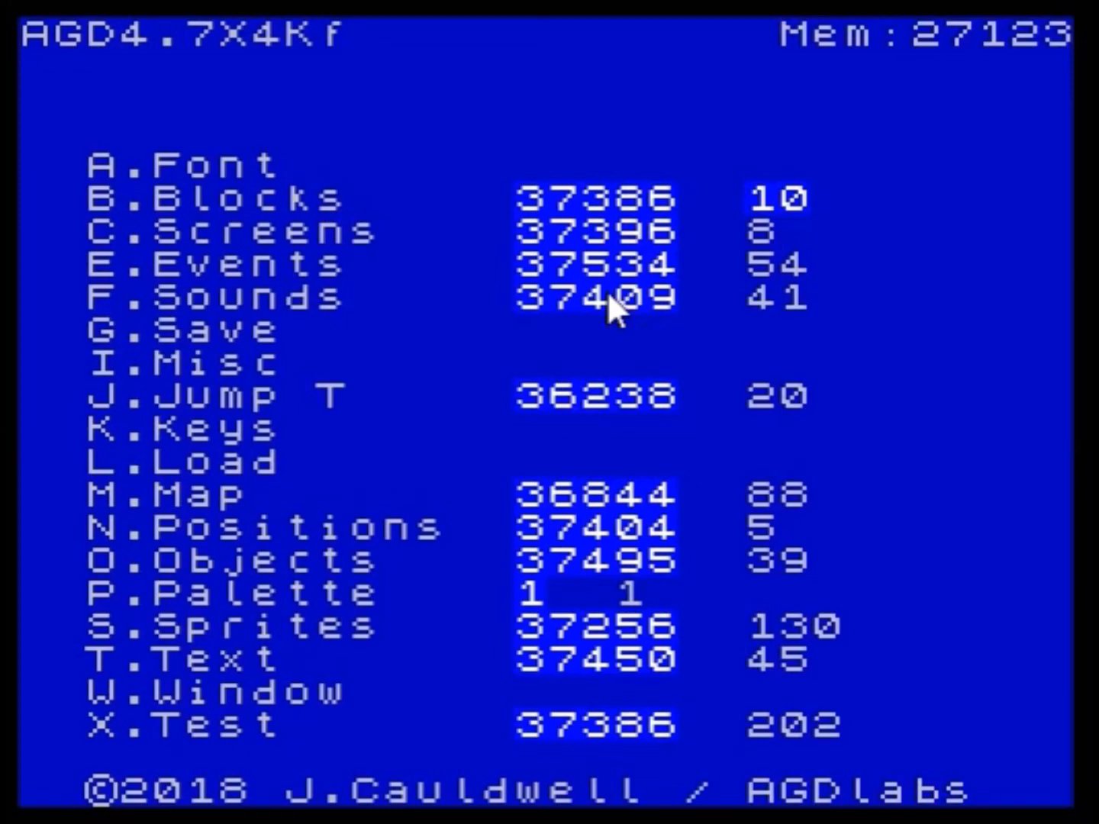
# Step: Load the binary file minifont5.bin into memory at start address 37120, then run the game test to check the message font and exit
pyautogui.click(2, 1)
pyautogui.click(65, 303)
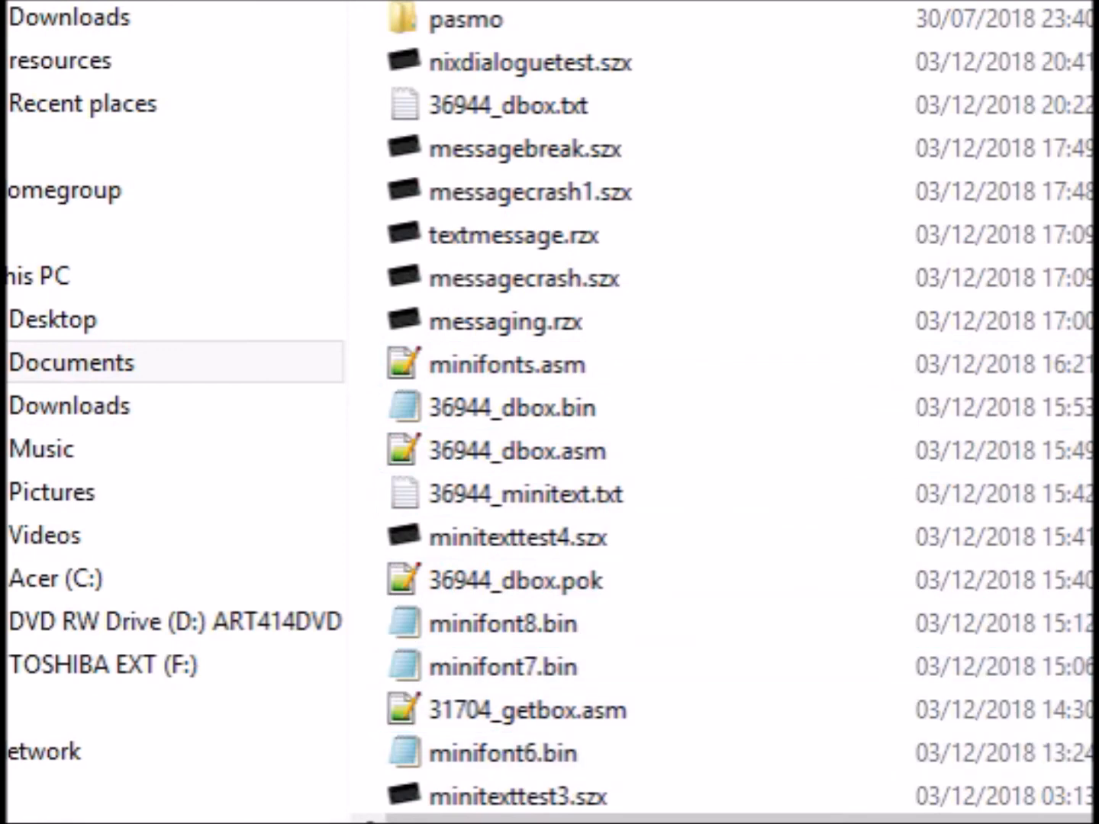
pyautogui.click(1098, 798)
pyautogui.scroll(-2, 722, 412)
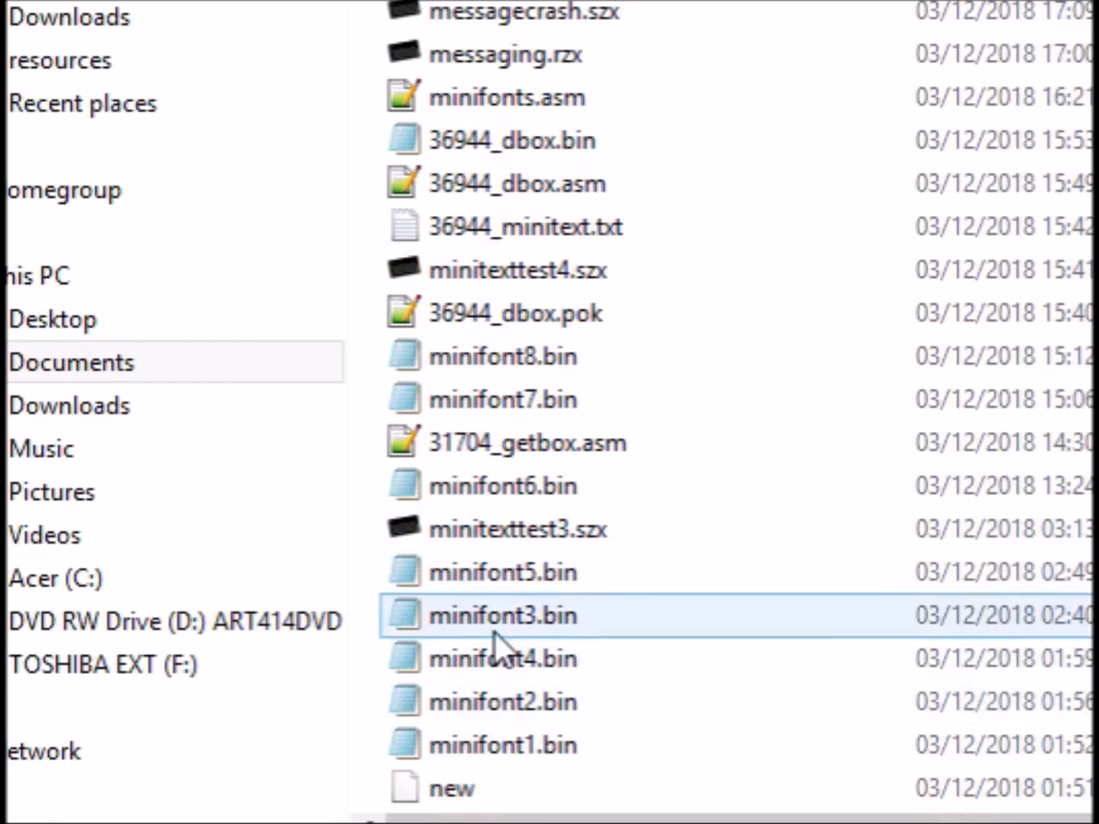
pyautogui.doubleClick(491, 579)
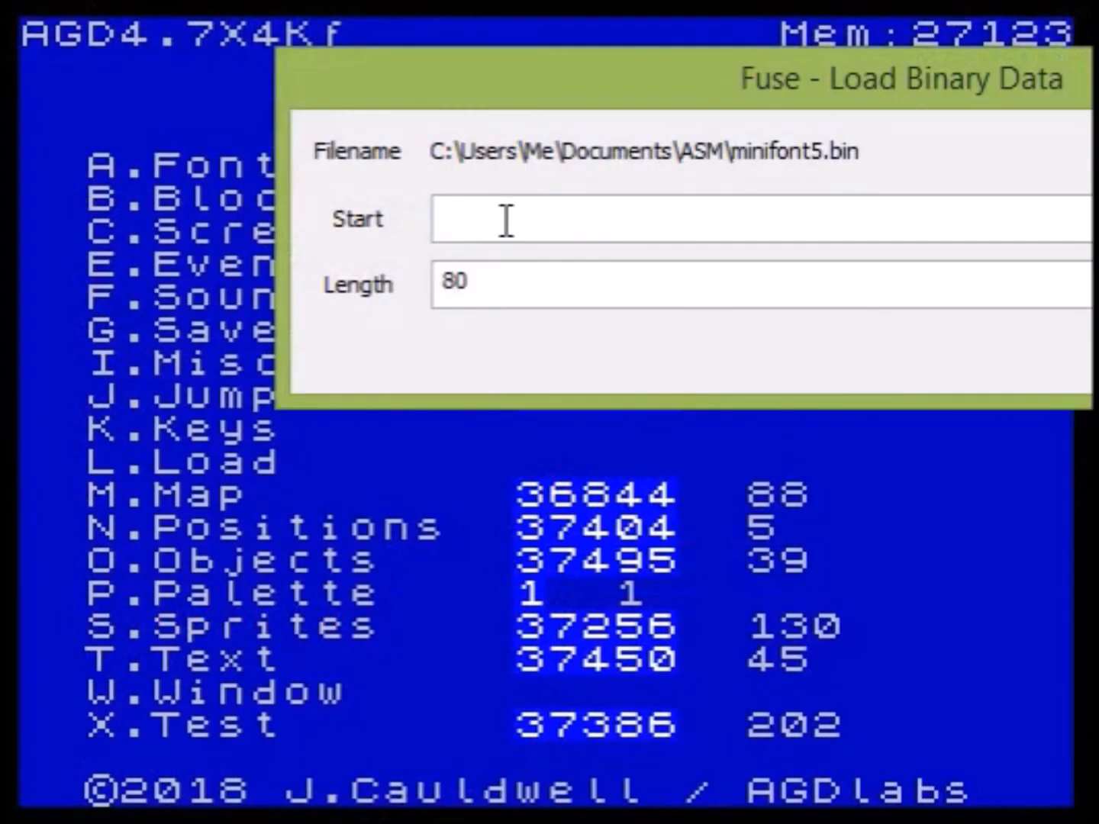
pyautogui.click(572, 238)
pyautogui.write('37120')
pyautogui.press('Return')
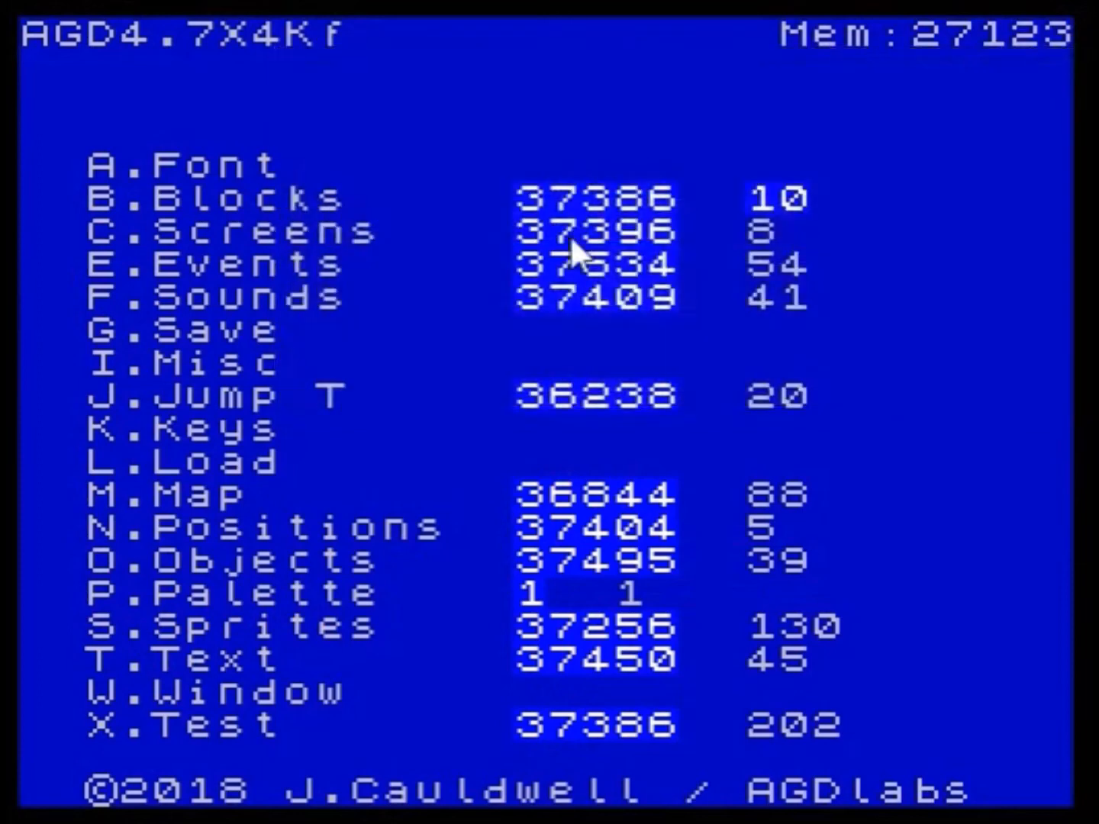
pyautogui.press('x')
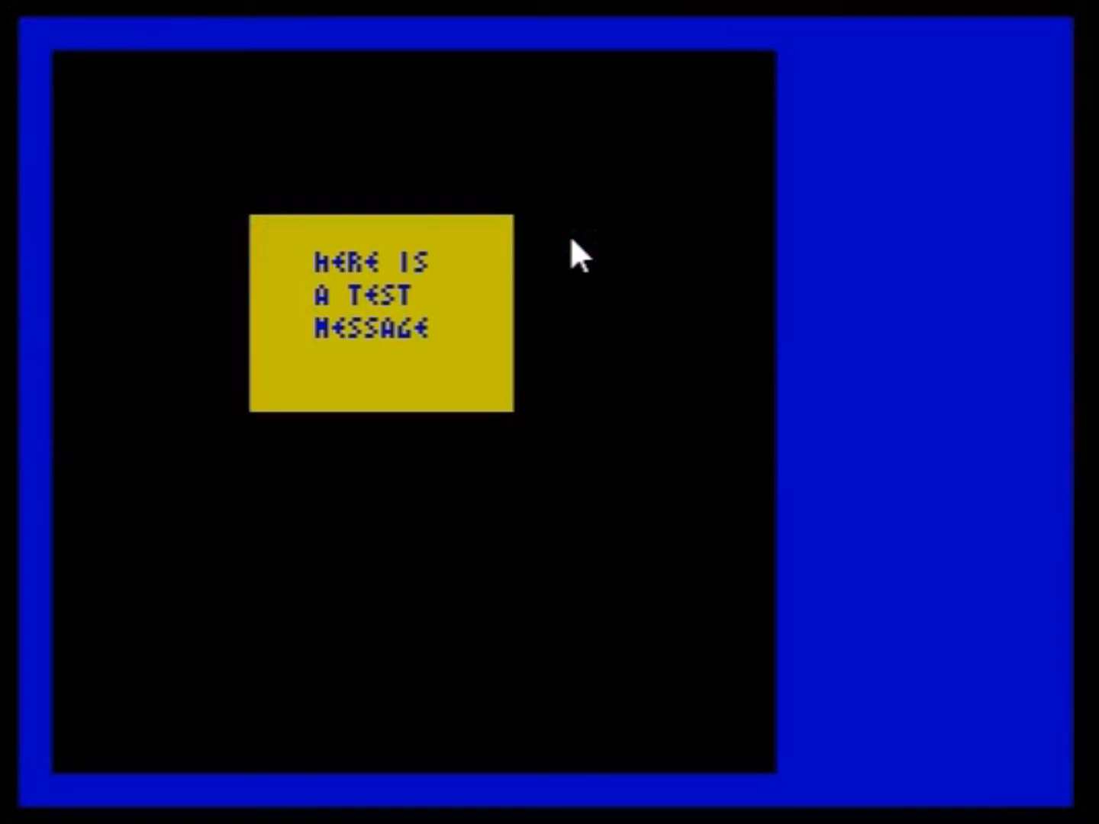
pyautogui.press('Escape')
# Step: Load the binary file minifont6.bin into memory at start address 37120 and check the message font in the game test, returning to the main menu
pyautogui.click(4, 2)
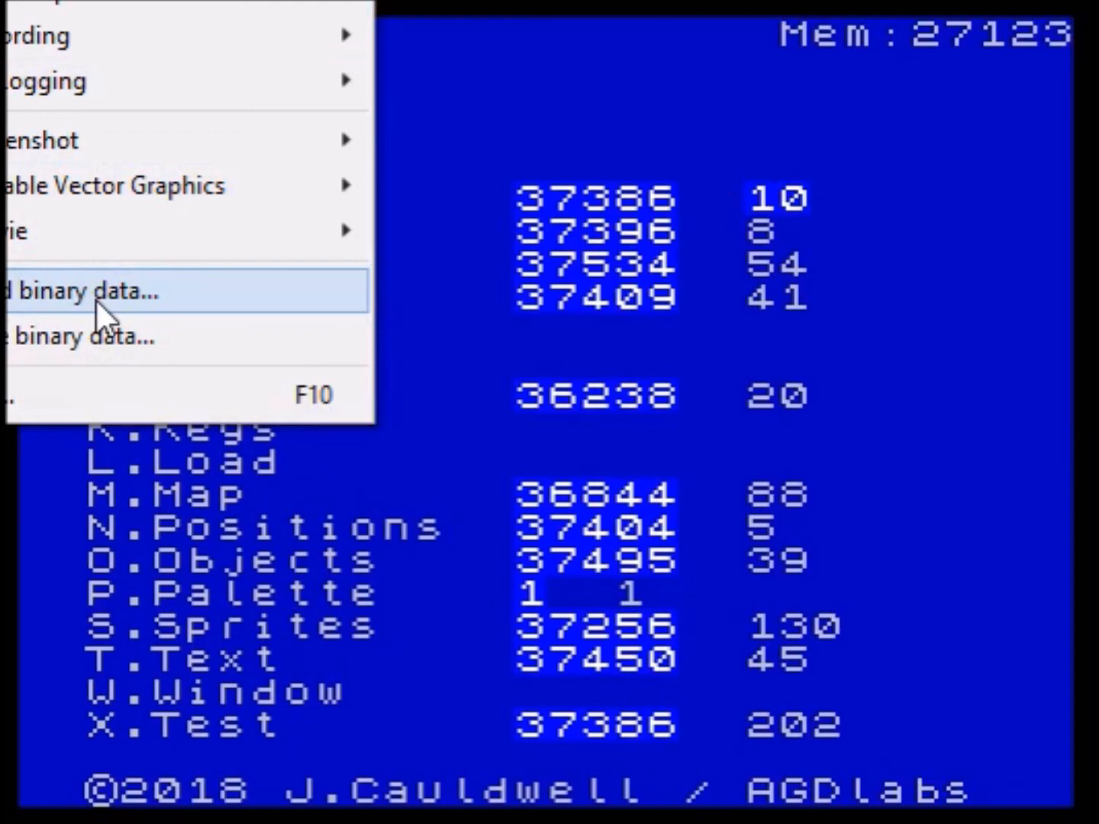
pyautogui.click(94, 299)
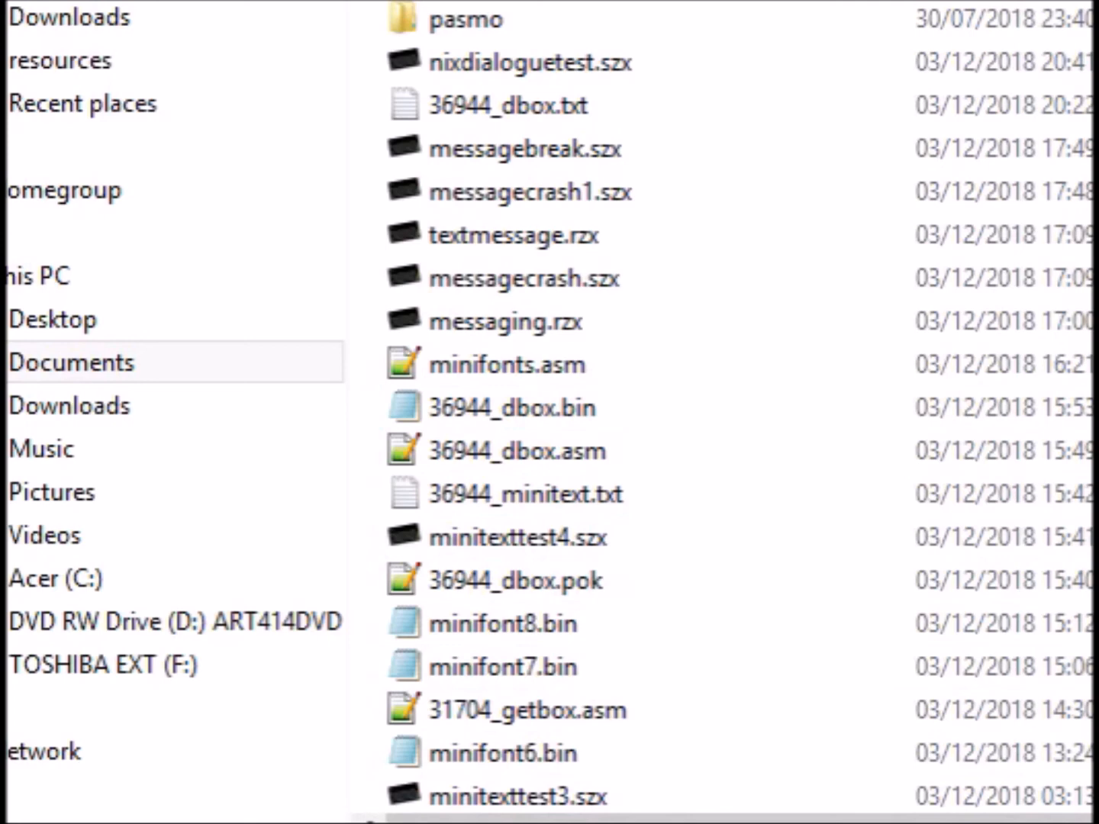
pyautogui.scroll(-2, 741, 405)
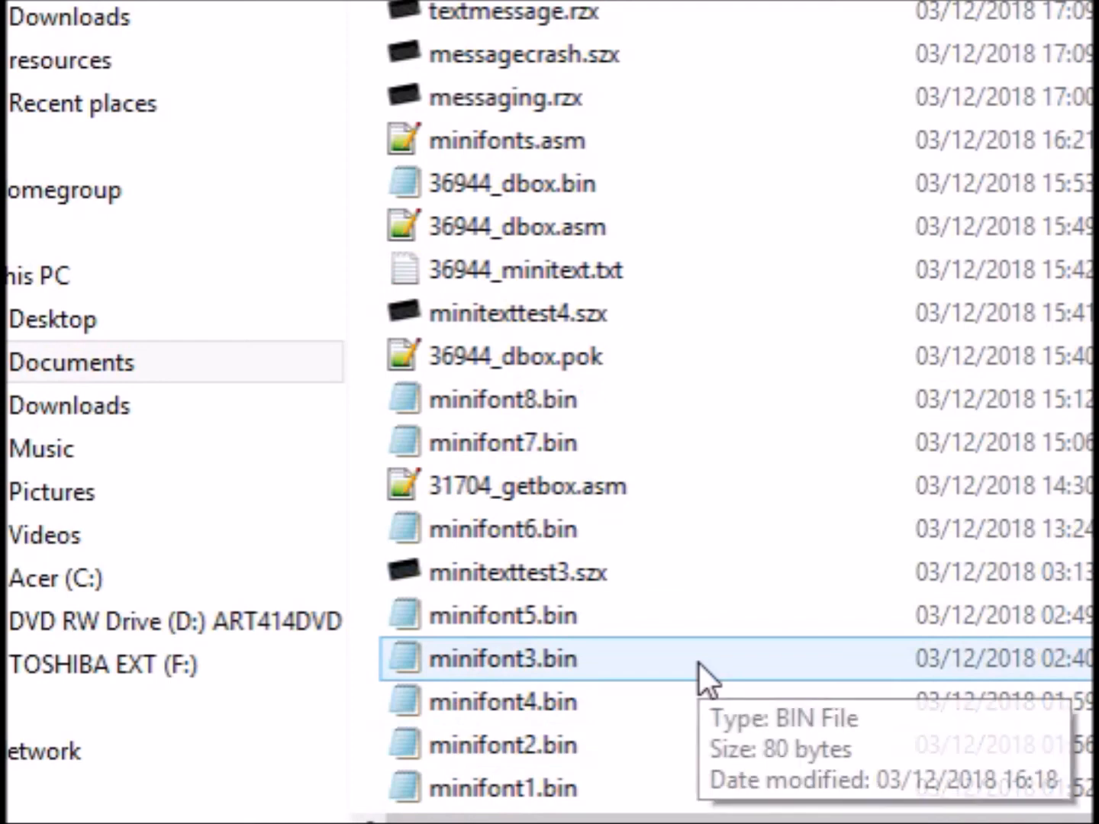
pyautogui.click(663, 626)
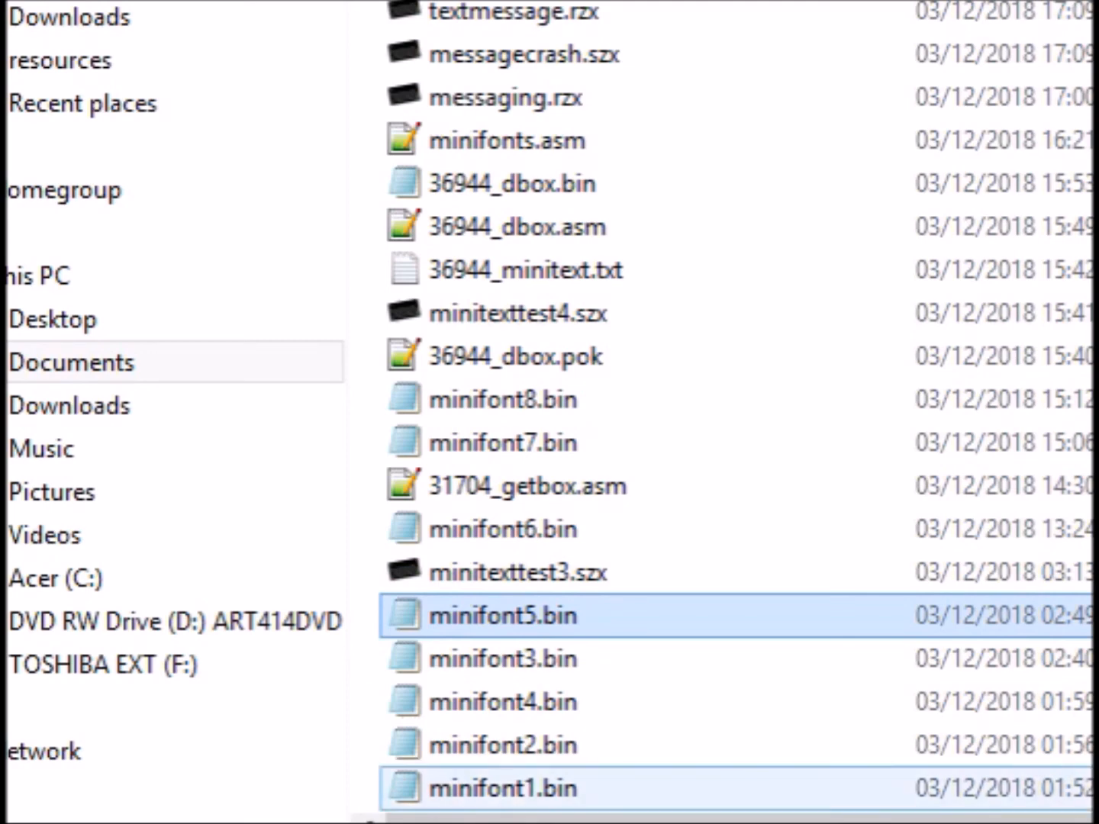
pyautogui.scroll(-1, 737, 412)
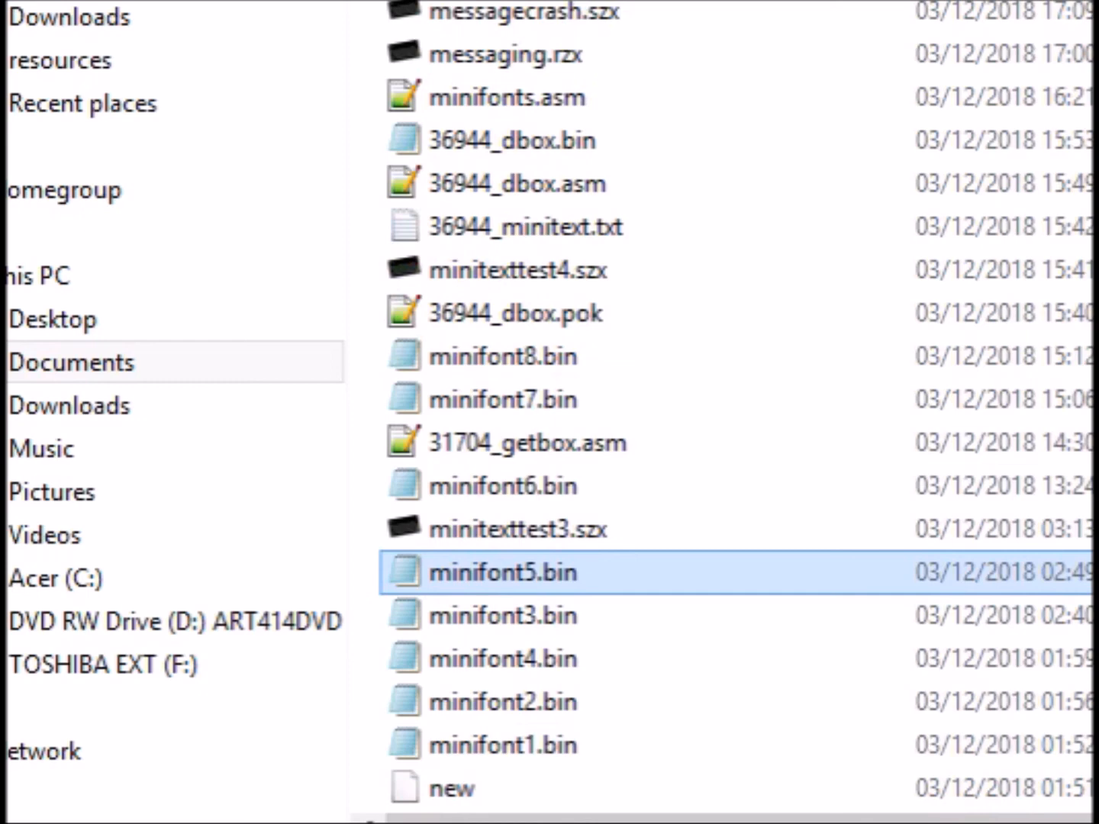
pyautogui.scroll(-2, 736, 412)
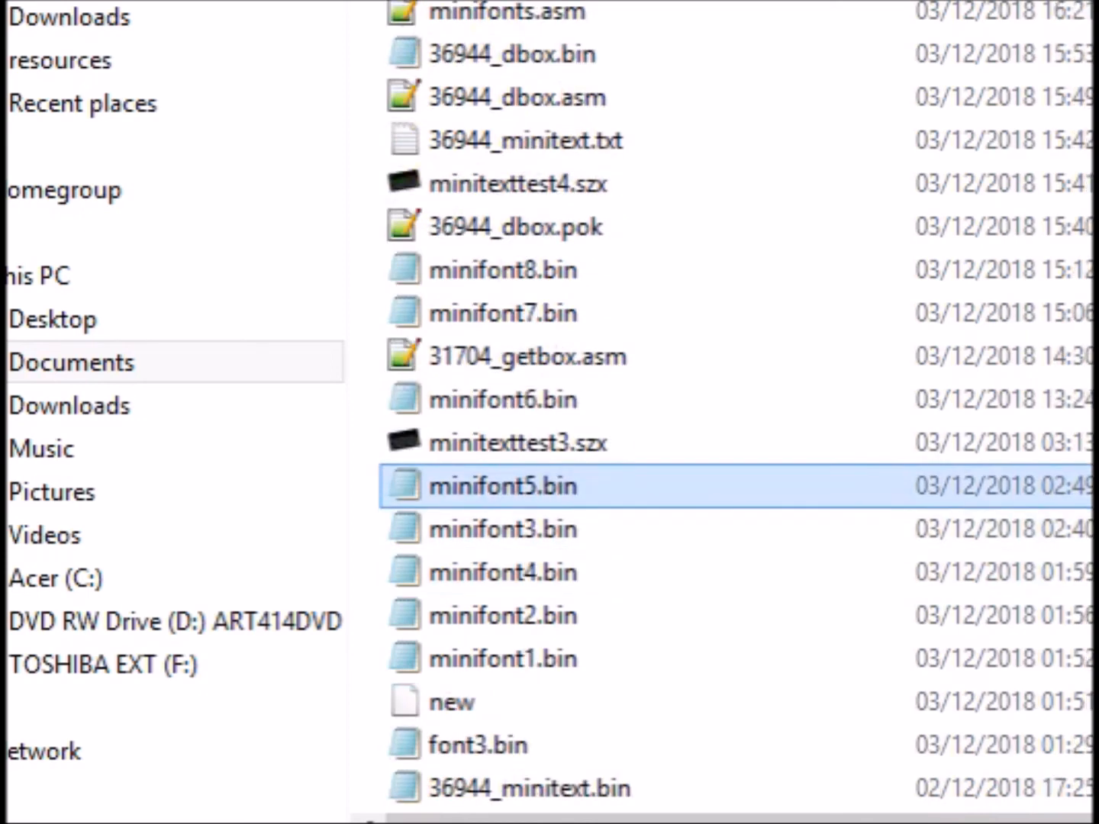
pyautogui.scroll(-6, 738, 413)
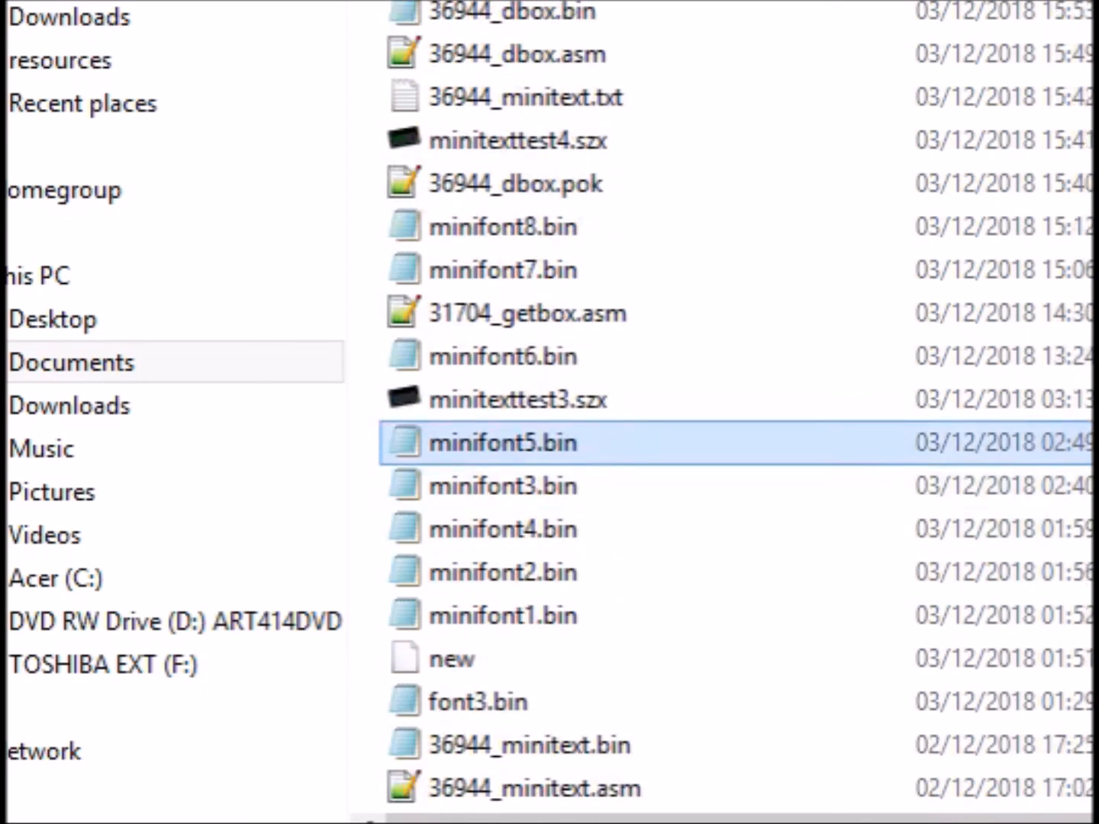
pyautogui.scroll(-2, 737, 413)
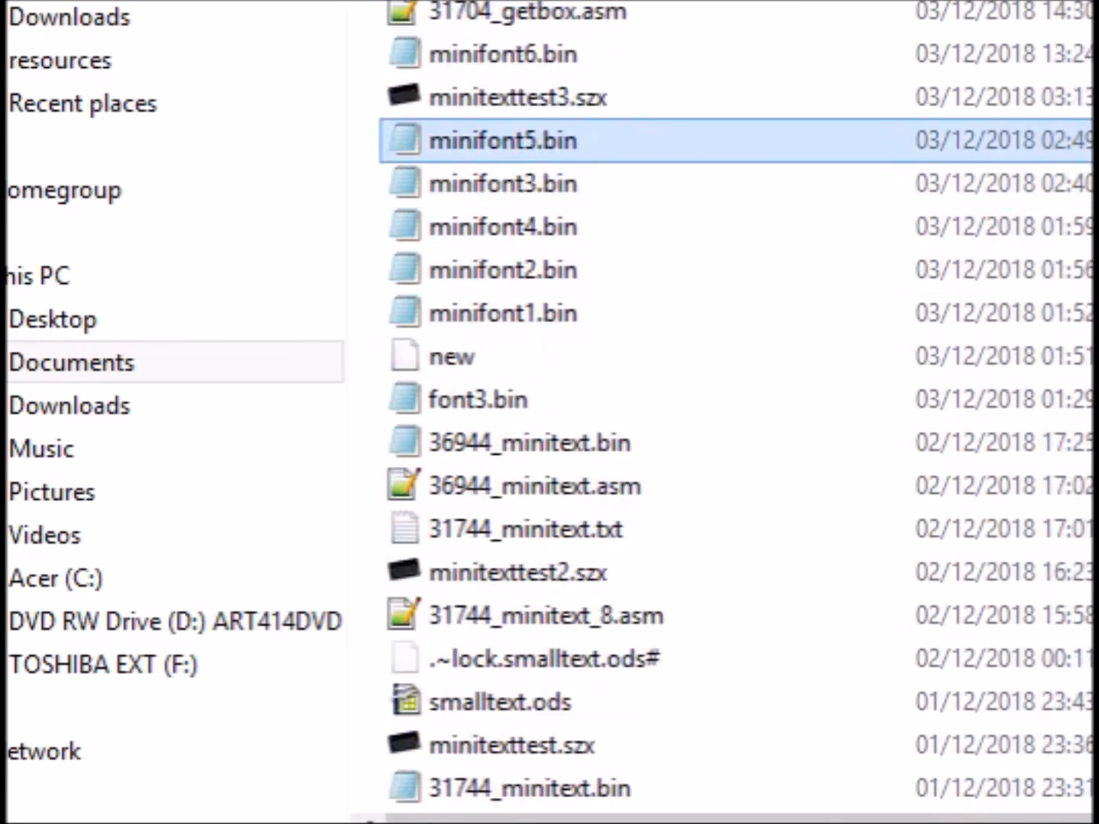
pyautogui.scroll(5, 593, 289)
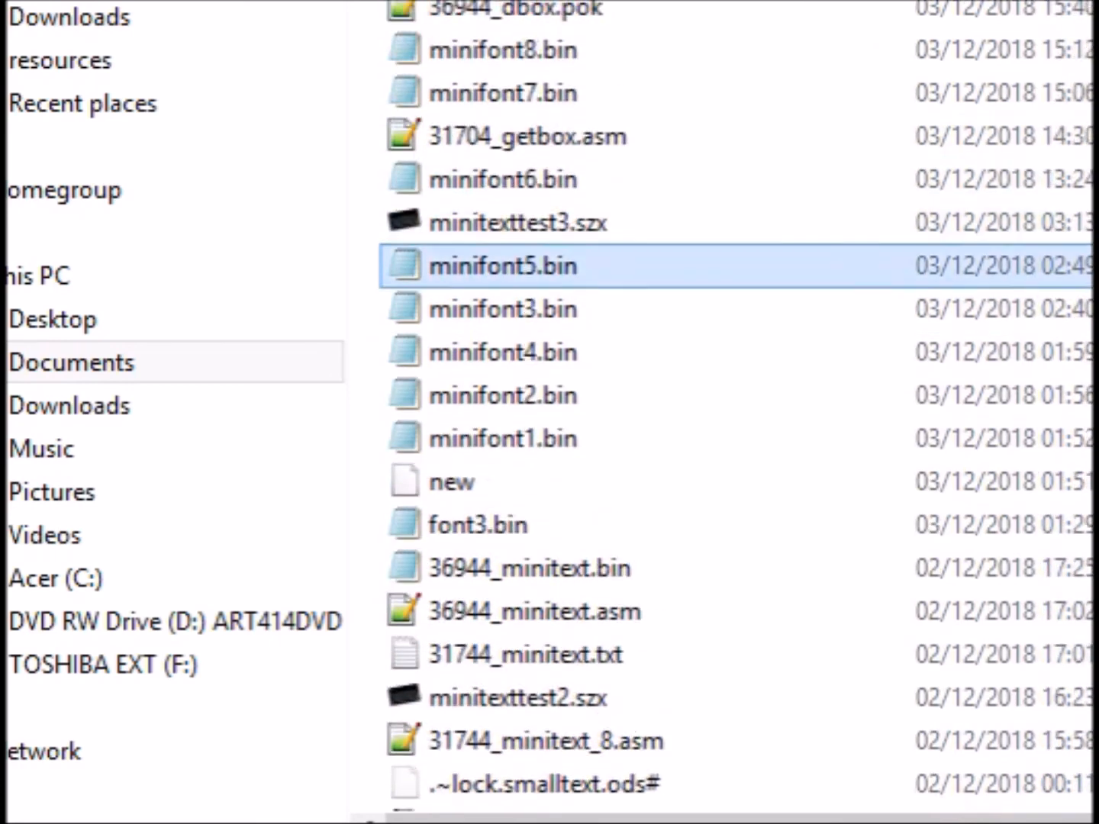
pyautogui.click(576, 269)
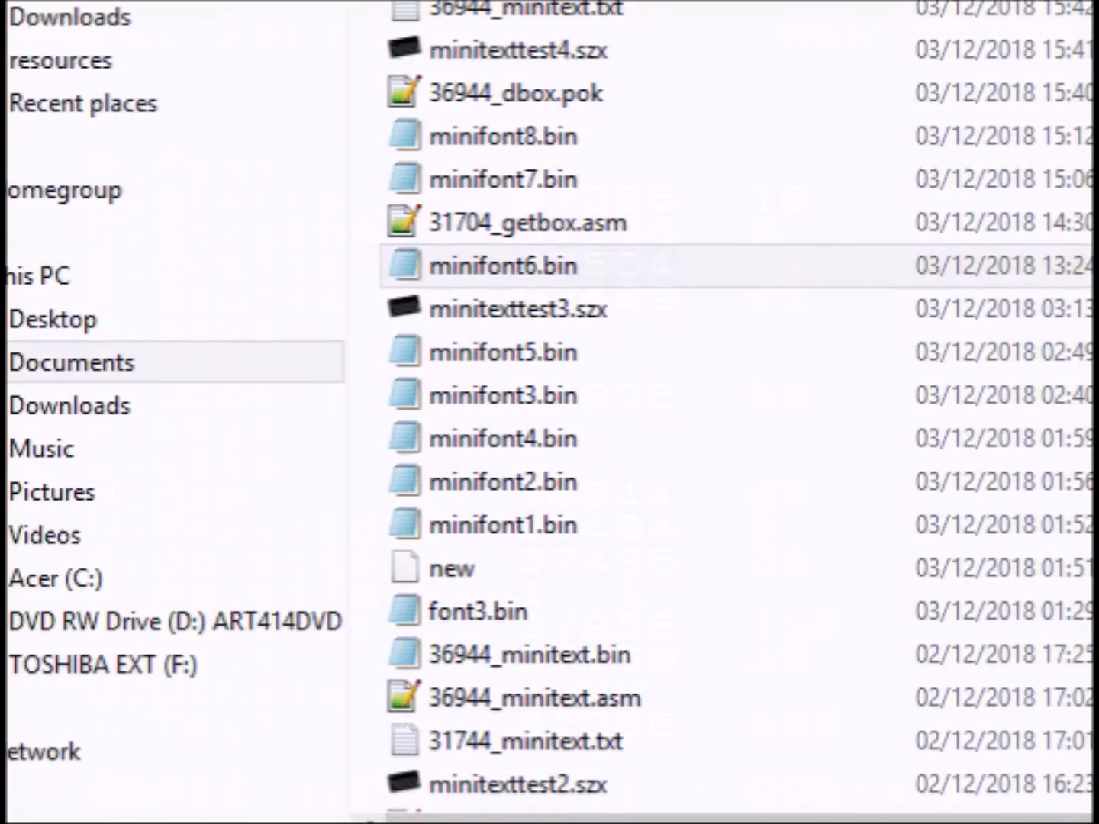
pyautogui.press('Return')
pyautogui.click(495, 220)
pyautogui.write('37120')
pyautogui.press('Return')
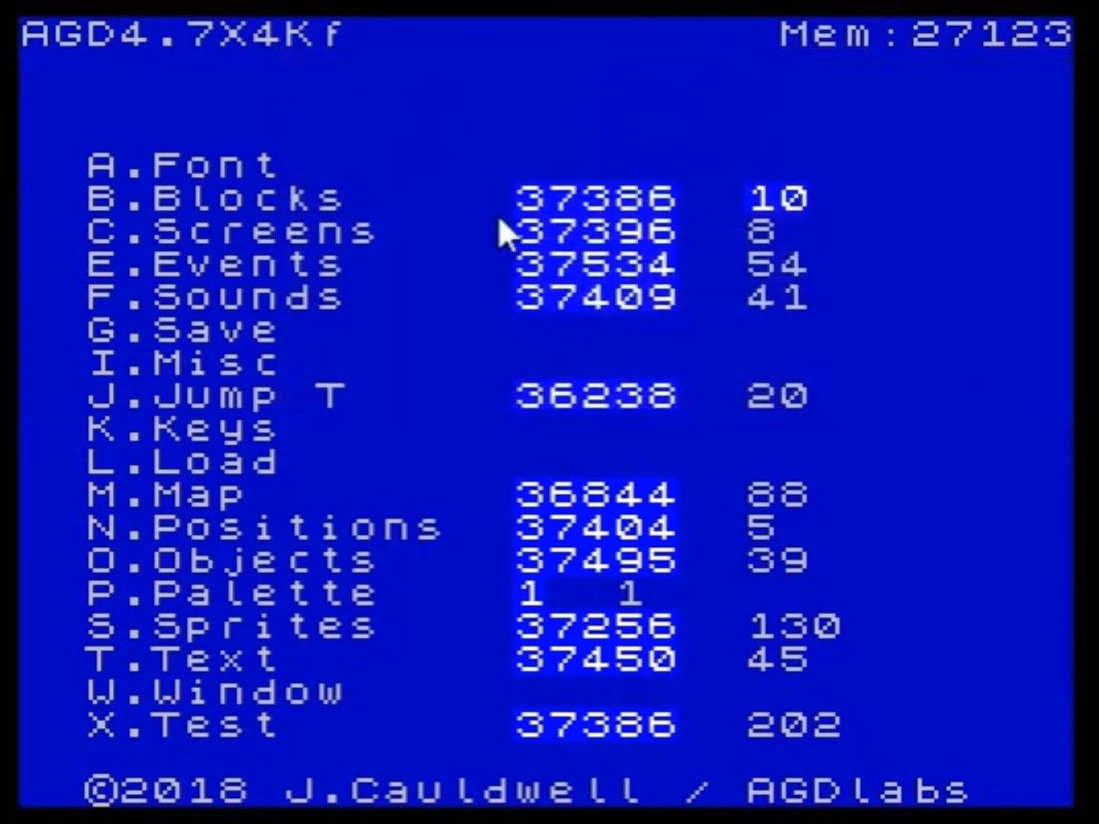
pyautogui.press('x')
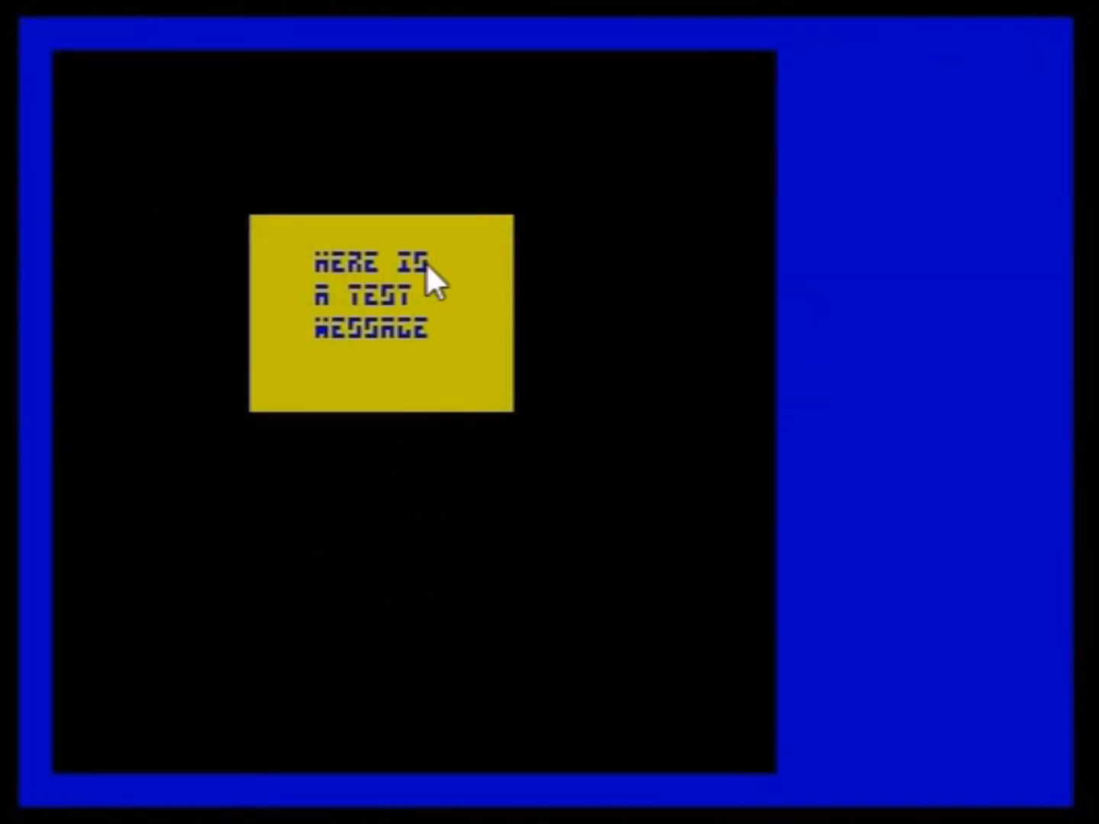
pyautogui.press('space')
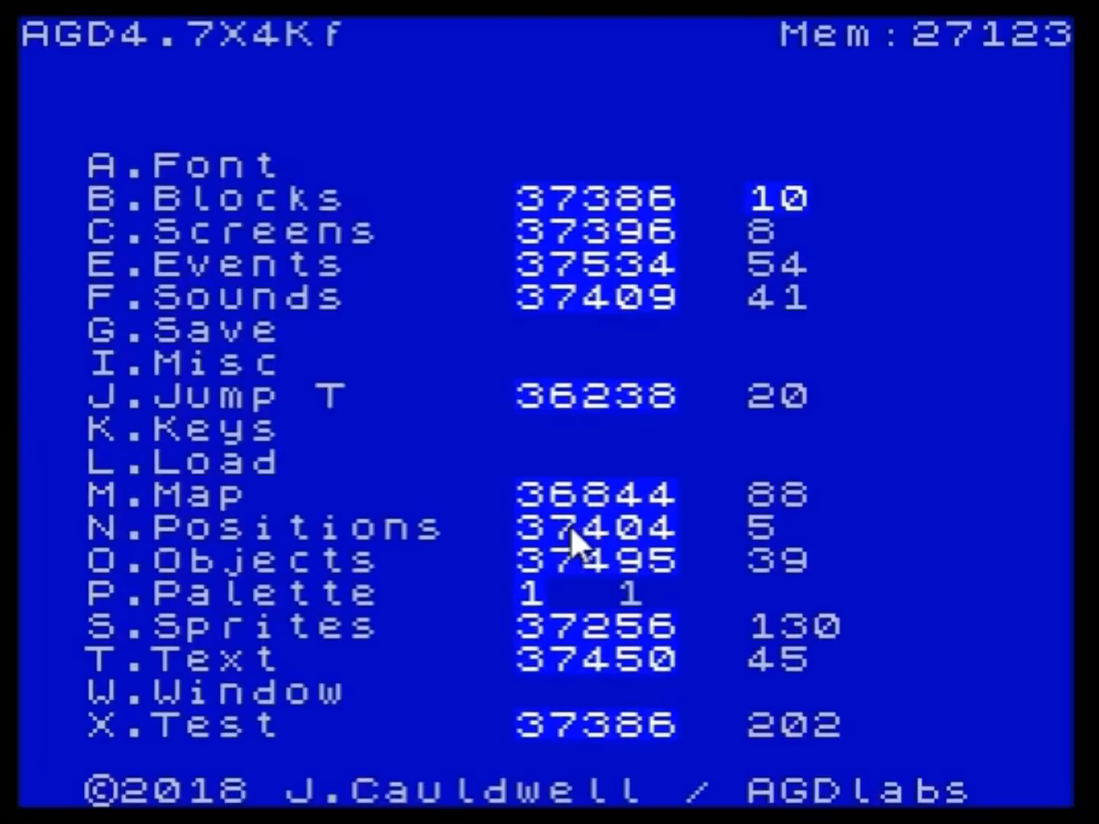
# Step: Load the binary file minifont7.bin at start address 37120, run the game test to check the message in that font, and exit
pyautogui.click(9, 1)
pyautogui.click(100, 304)
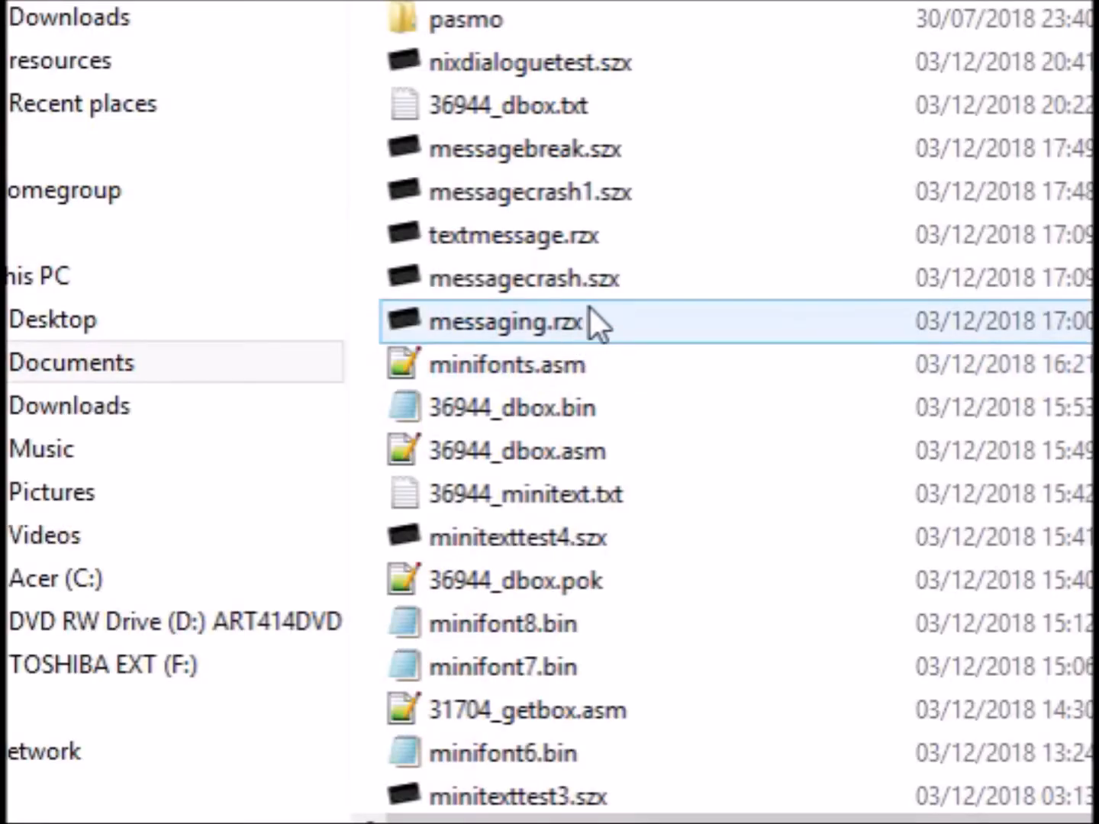
pyautogui.click(633, 670)
pyautogui.press('Return')
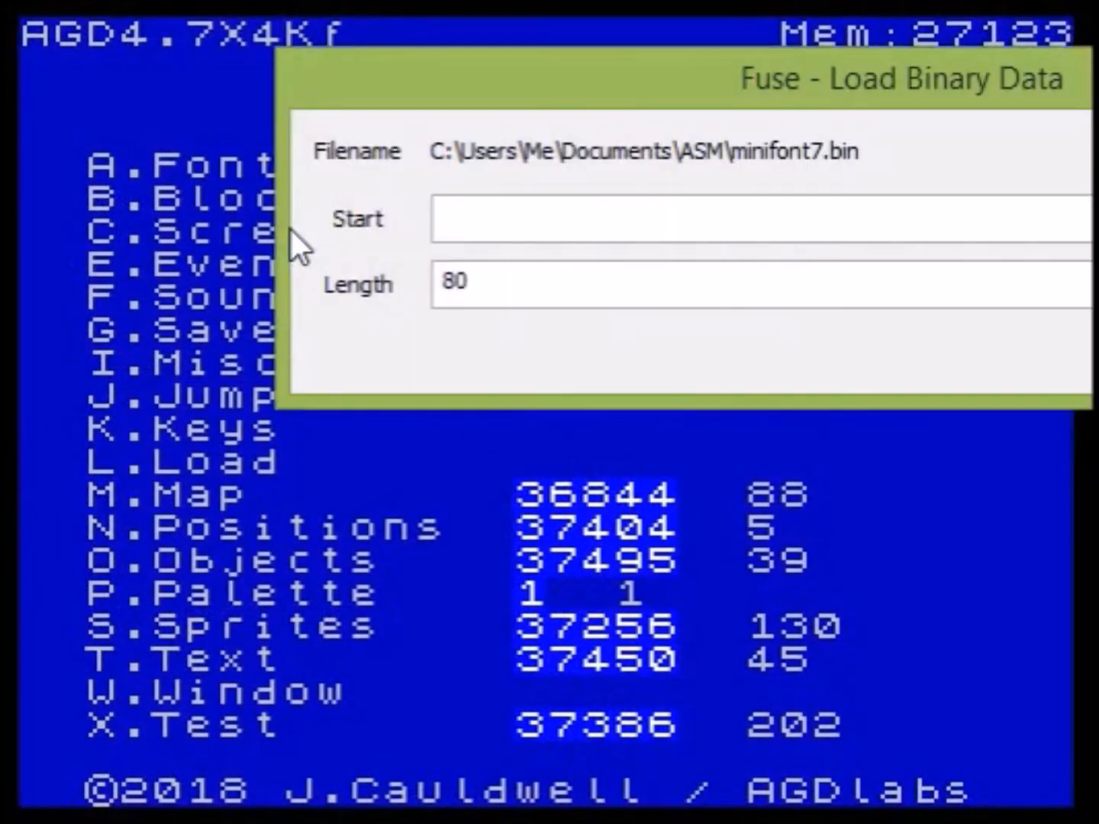
pyautogui.click(493, 218)
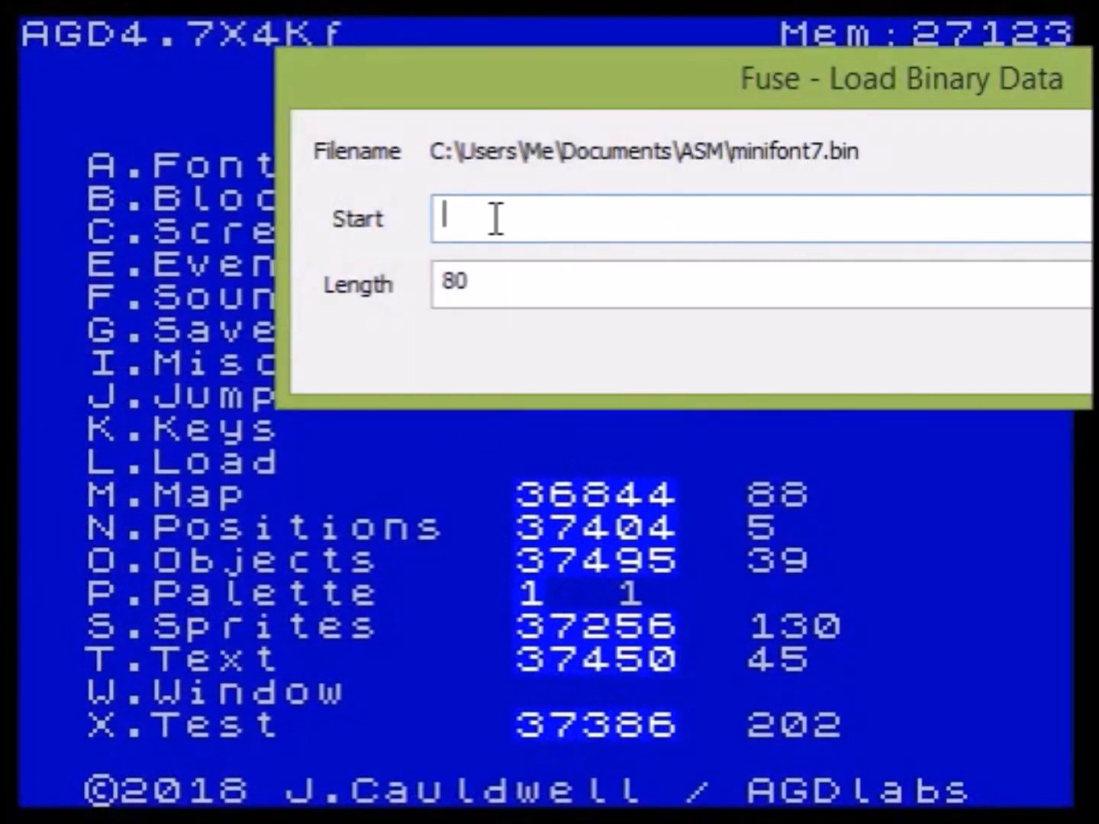
pyautogui.write('37120')
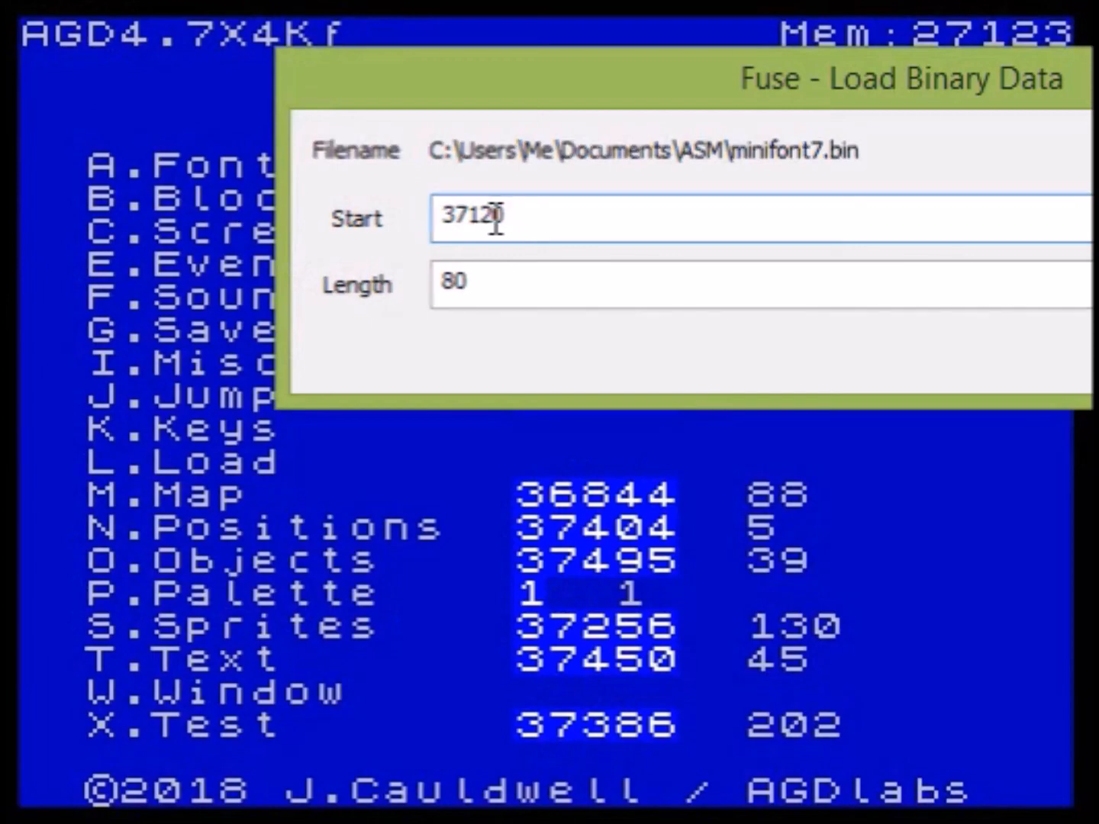
pyautogui.press('Return')
pyautogui.press('x')
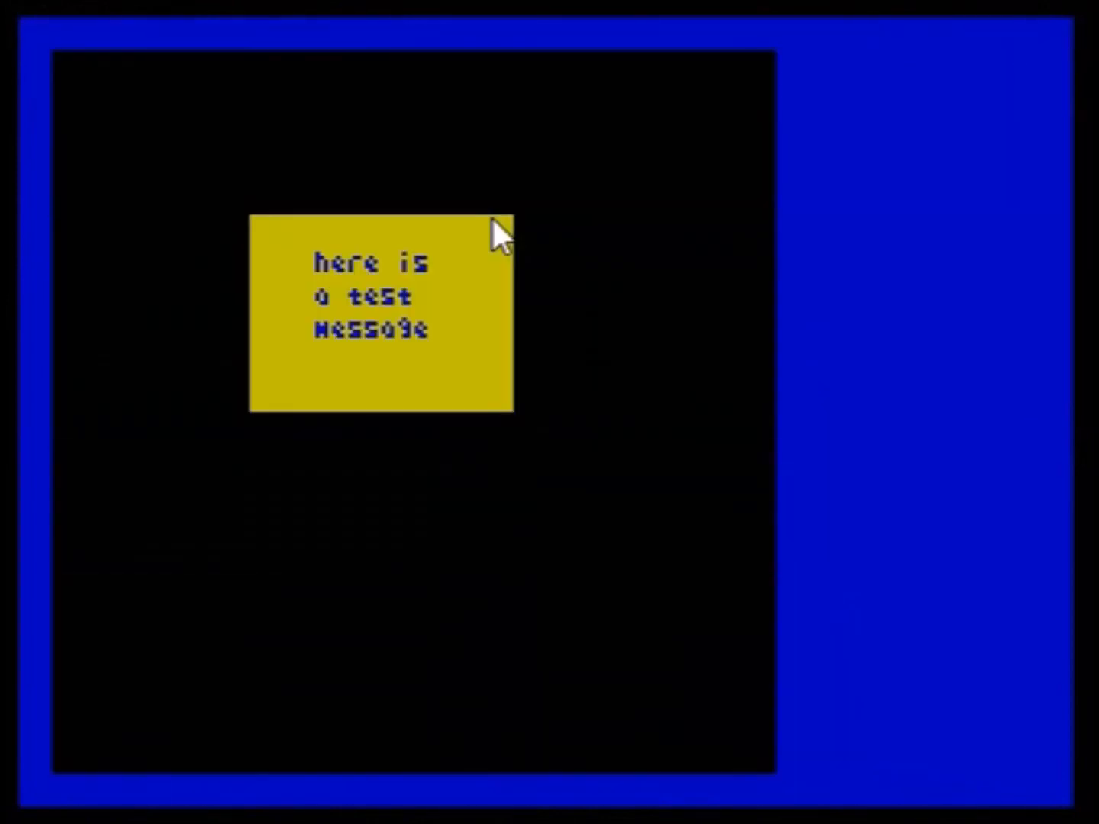
pyautogui.press('Escape')
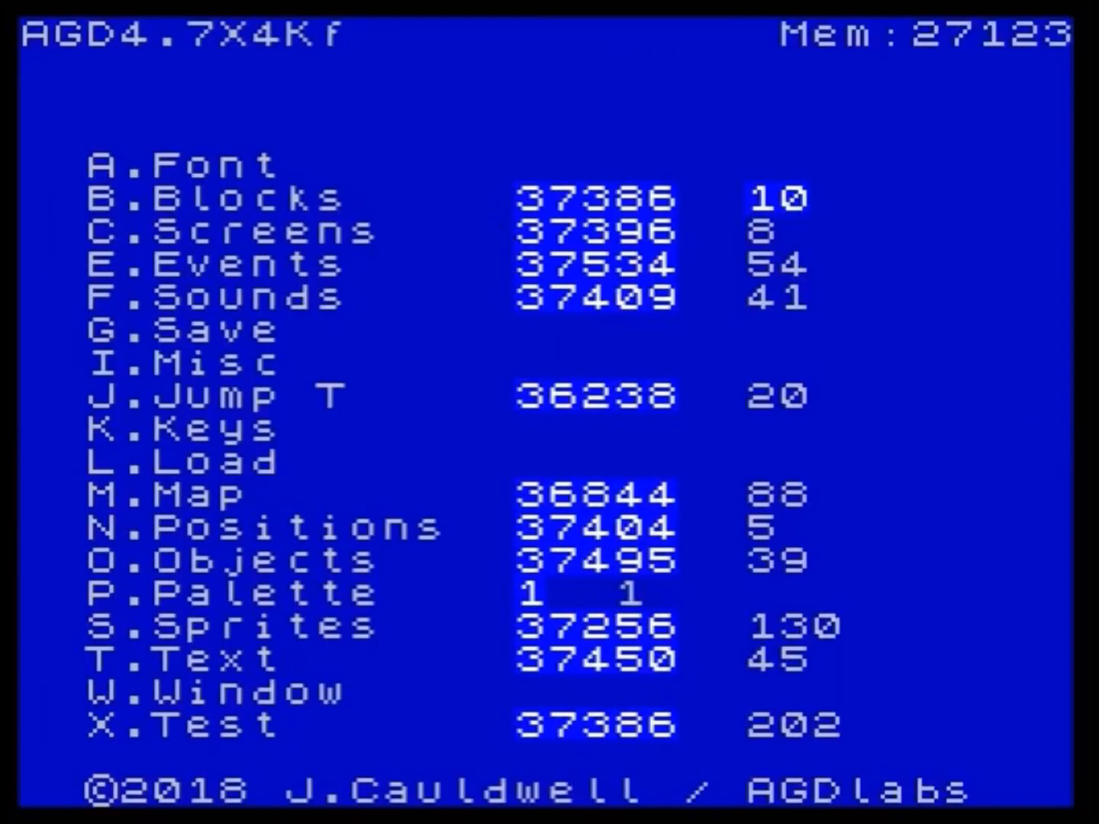
# Step: Load the binary file minifont8.bin at start address 37120, run the game test to check the message box, and return to the main menu
pyautogui.click(7, 2)
pyautogui.click(70, 287)
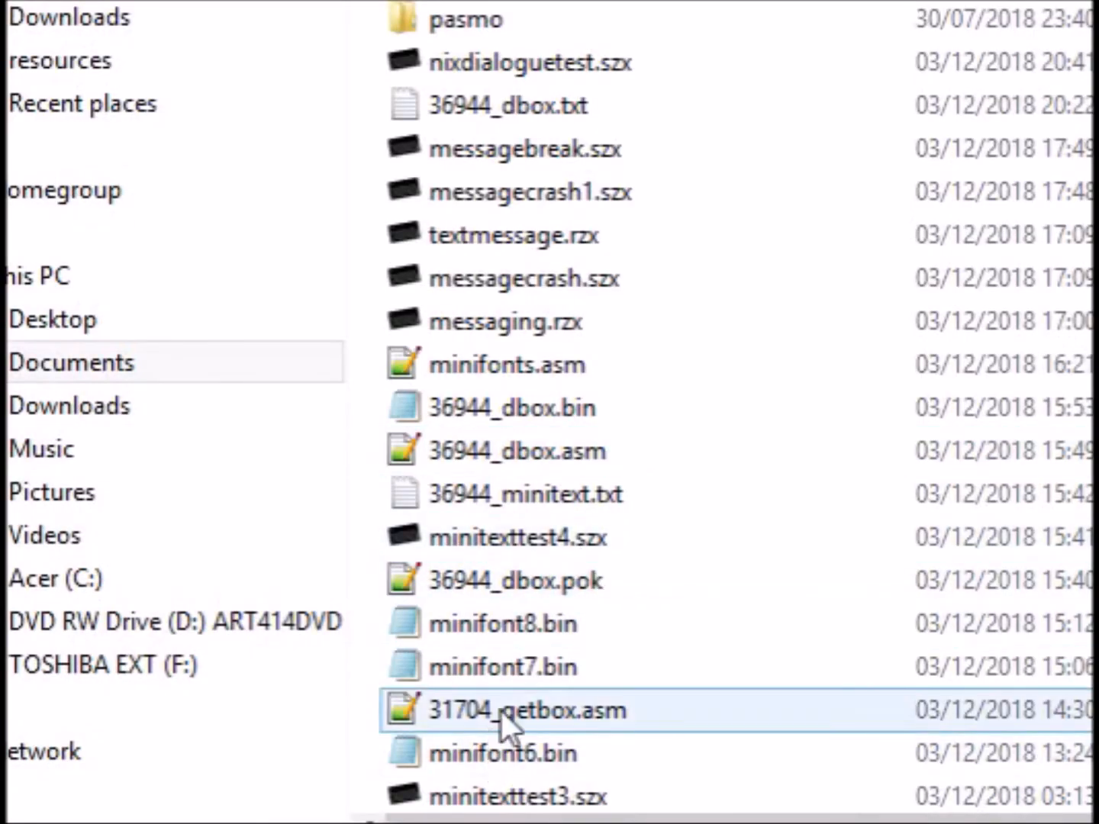
pyautogui.click(559, 616)
pyautogui.doubleClick(559, 616)
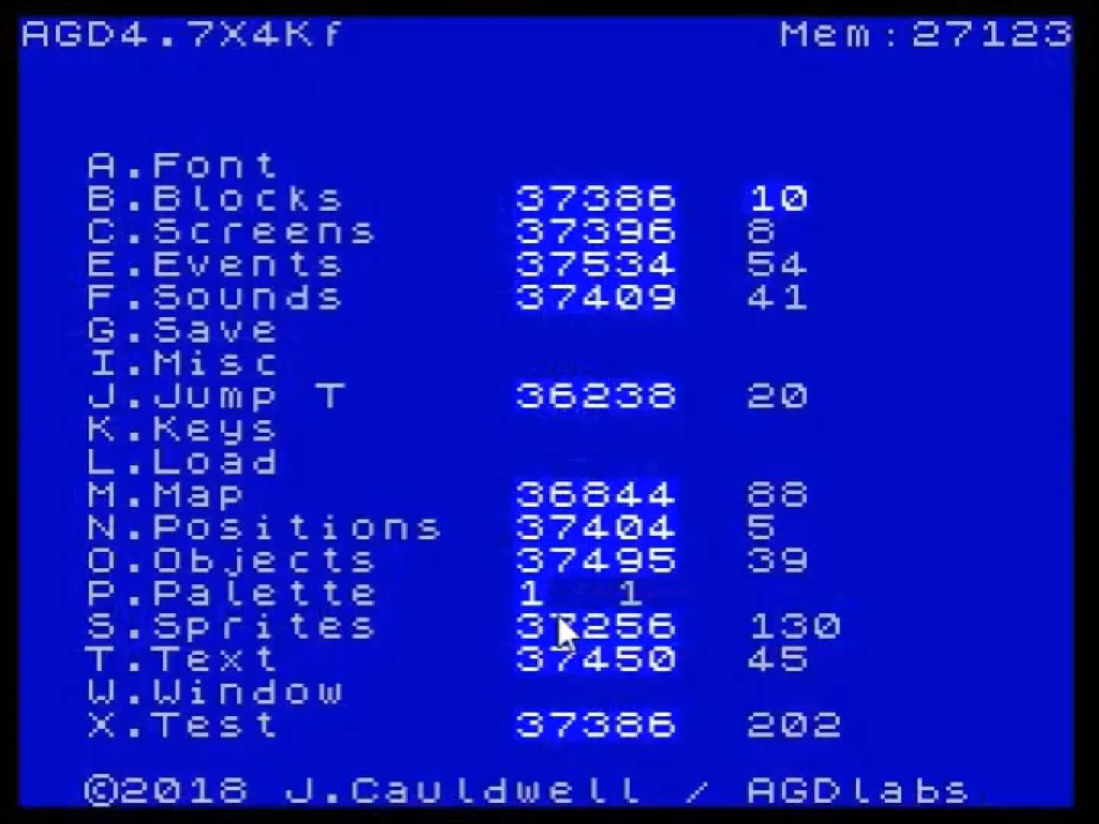
pyautogui.click(479, 229)
pyautogui.write('37120')
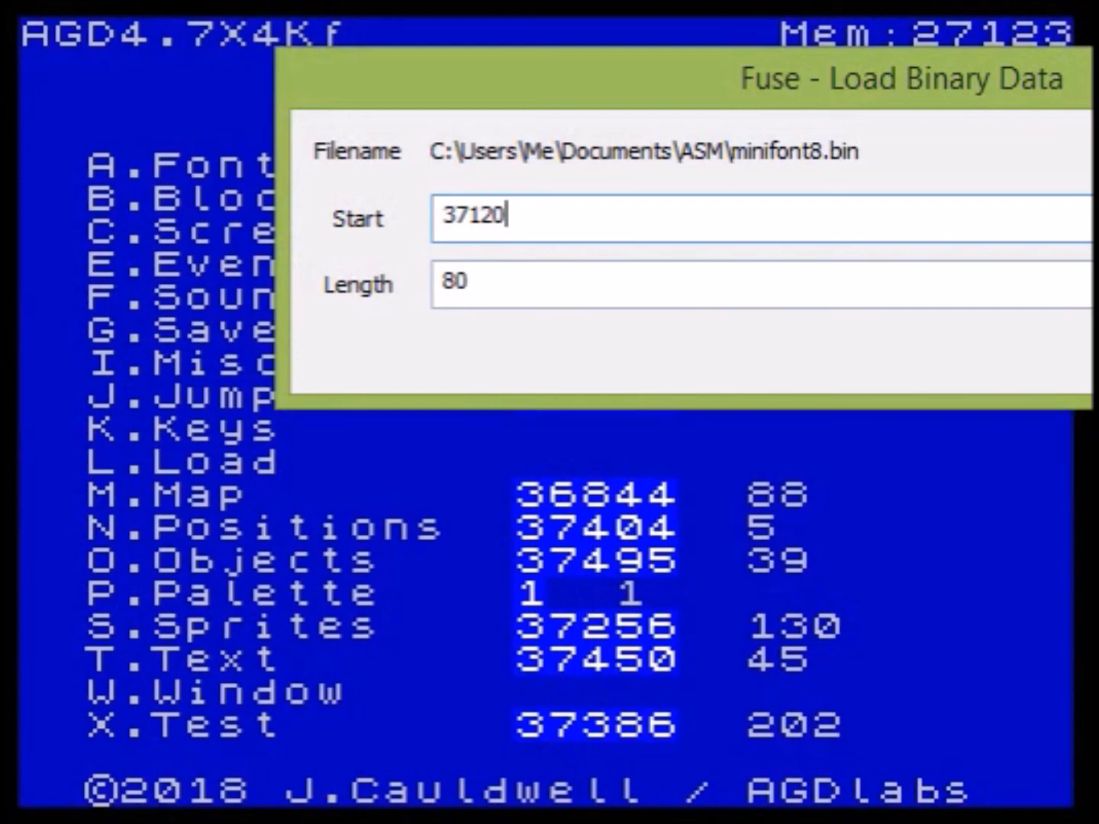
pyautogui.press('Return')
pyautogui.press('a')
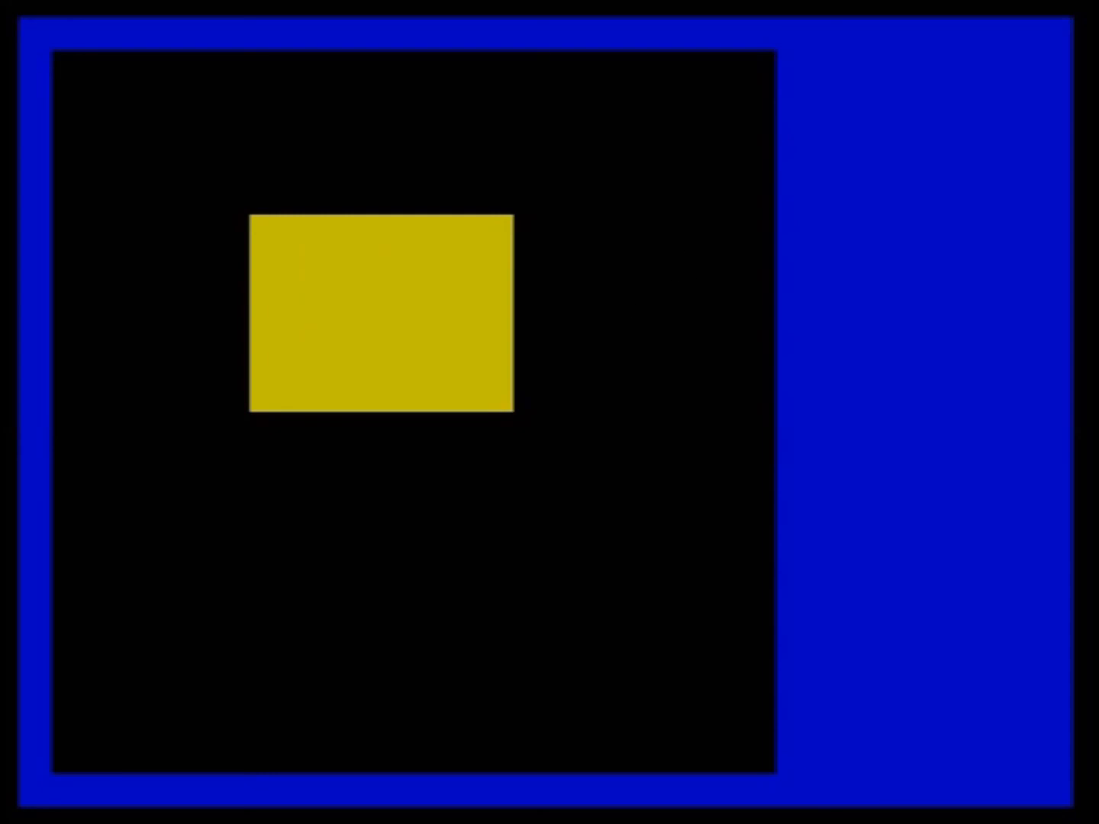
pyautogui.press('Escape')
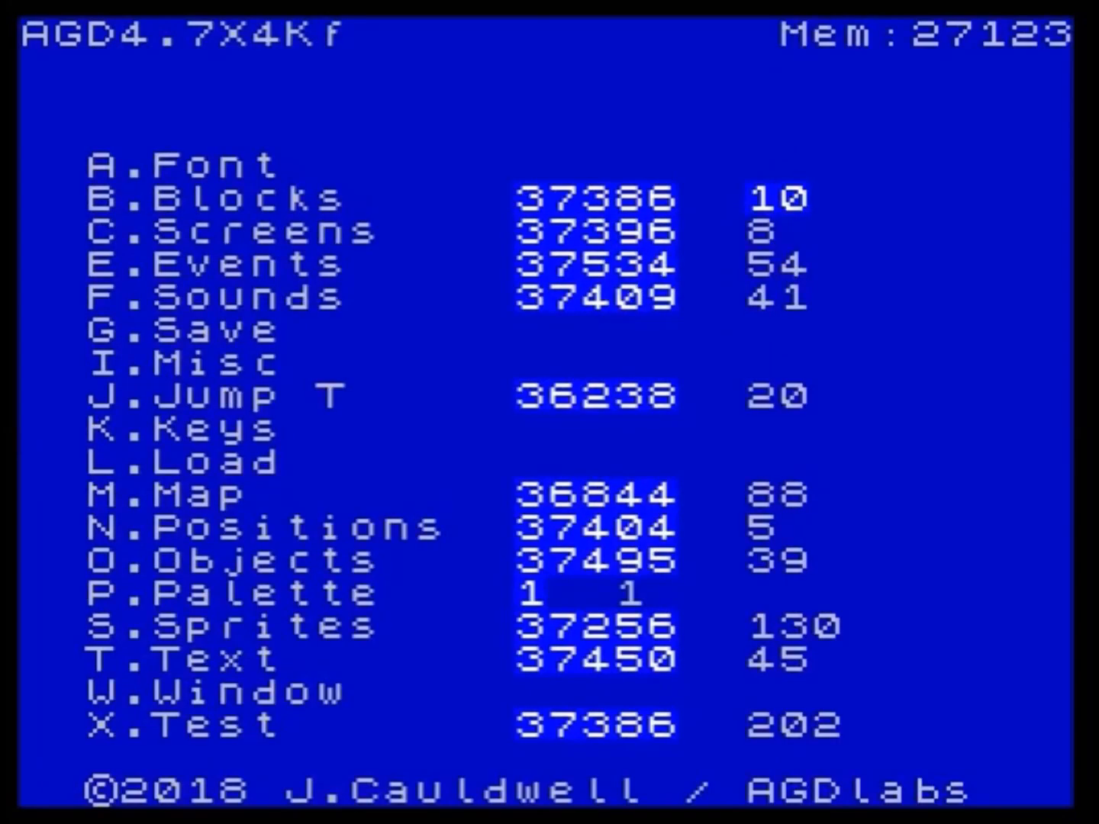